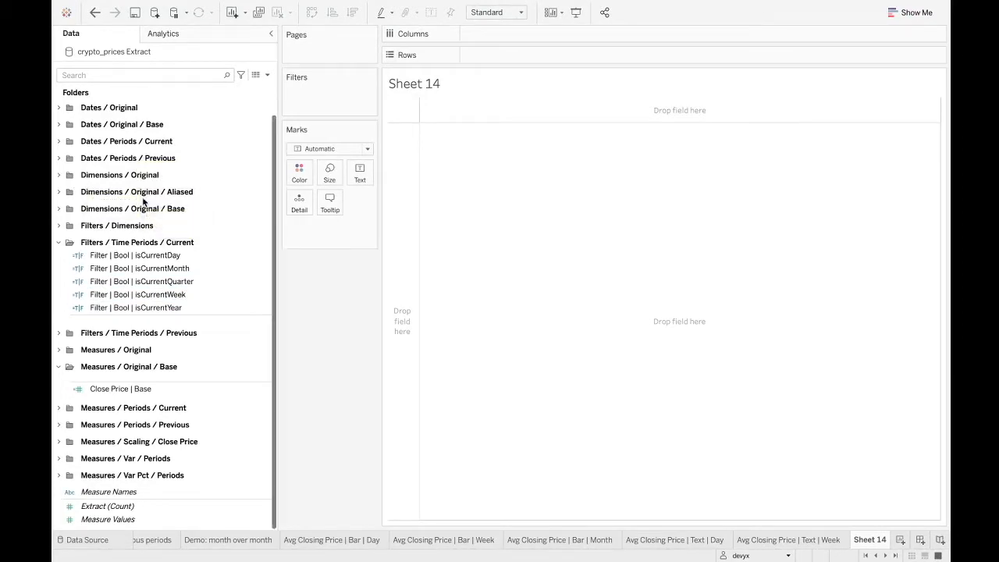
Plot Close Price | Base on rows against Time | Base as an exact date on columns.
click(58, 125)
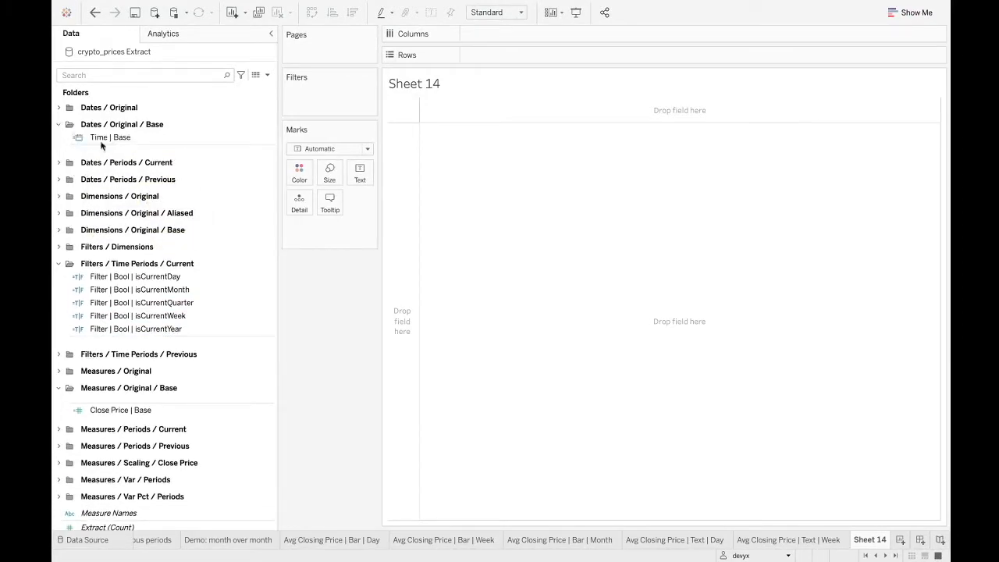
drag(134, 137, 517, 32)
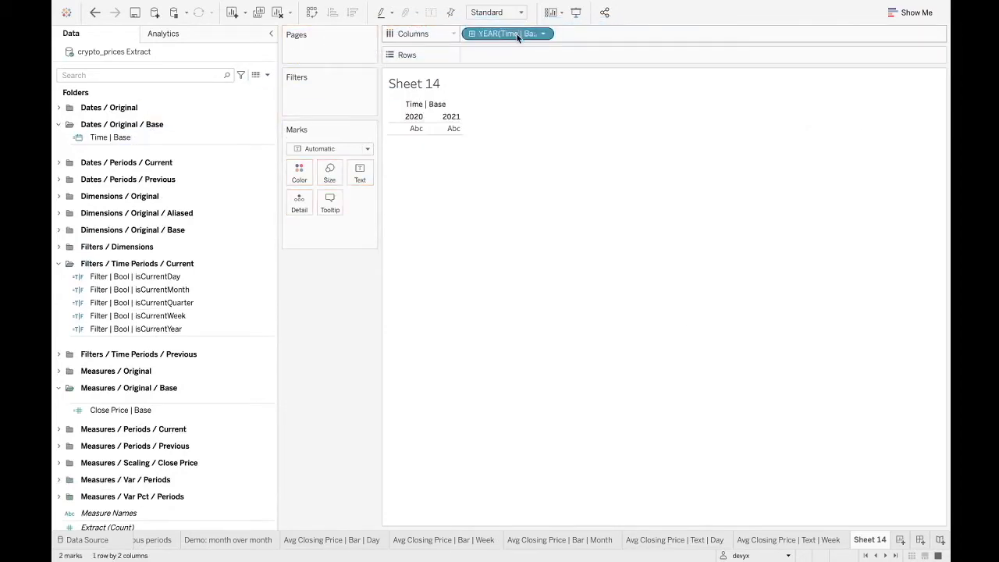
right_click(517, 33)
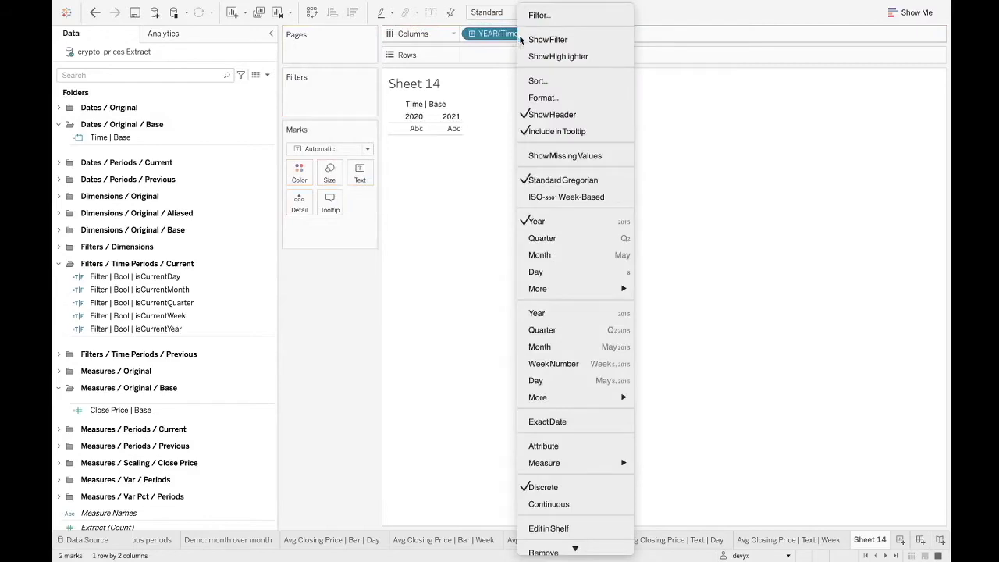
click(560, 422)
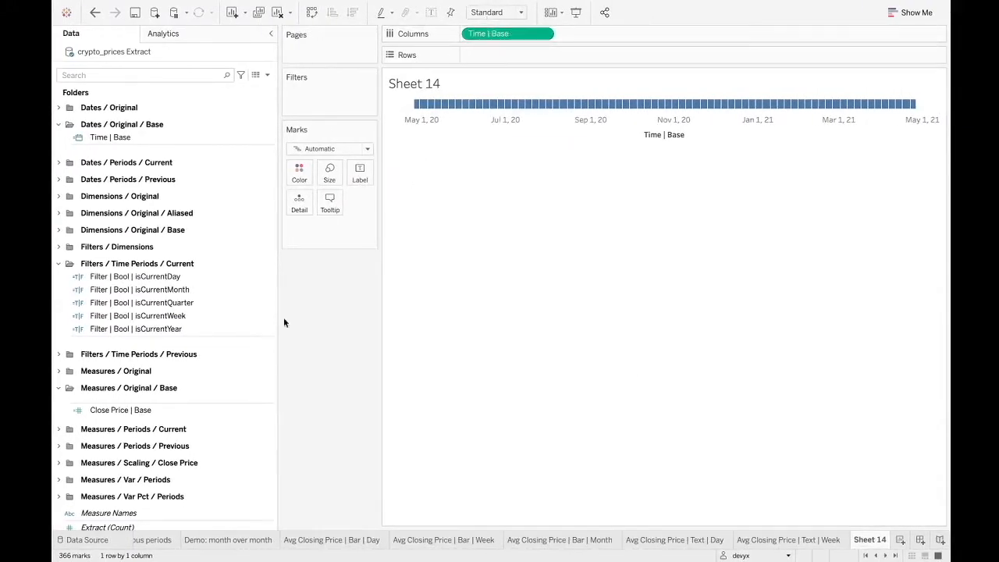
click(142, 413)
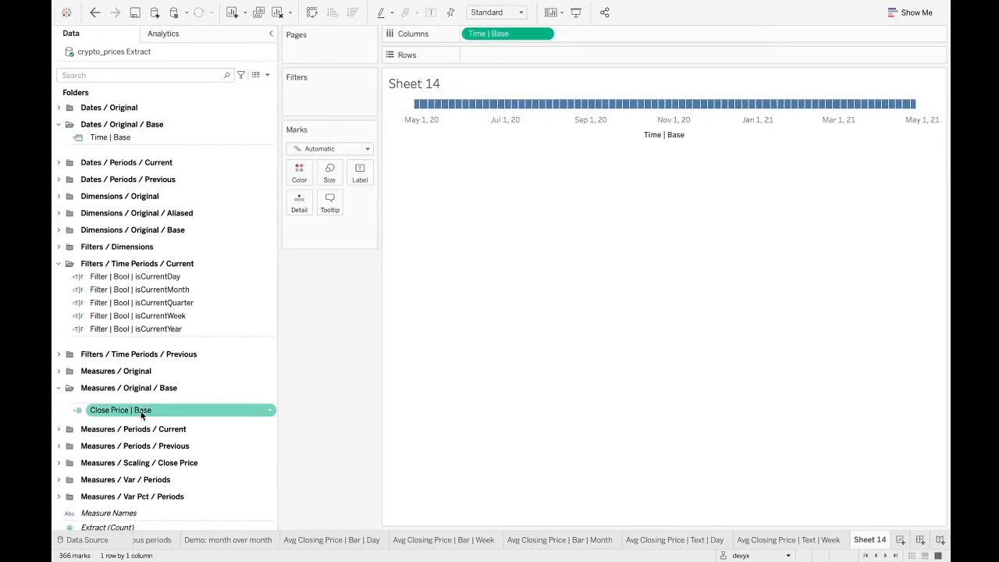
drag(108, 420, 522, 54)
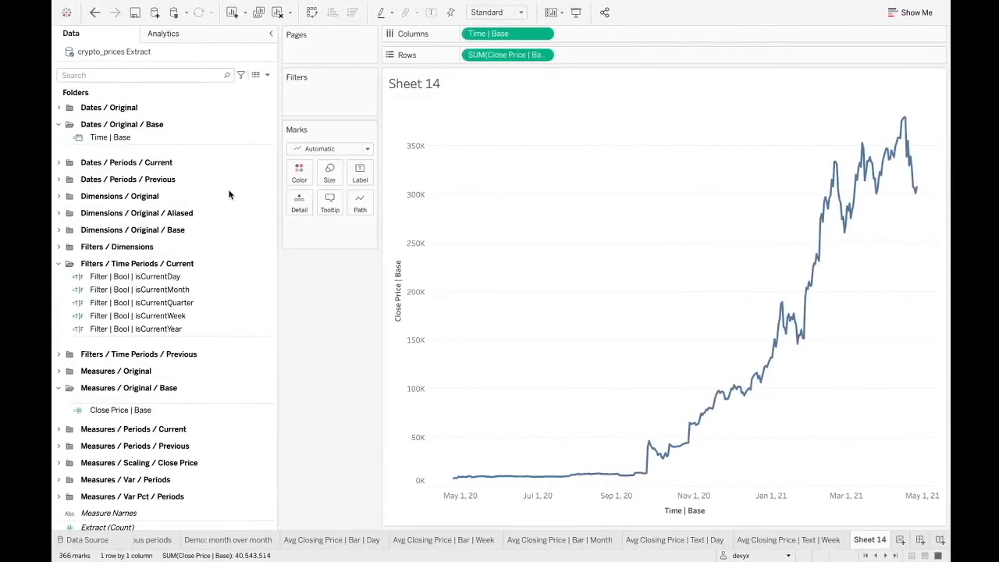
Review the UPPER formula of the Symbol | Aliased | Uppercase calculated field without changing it.
click(60, 213)
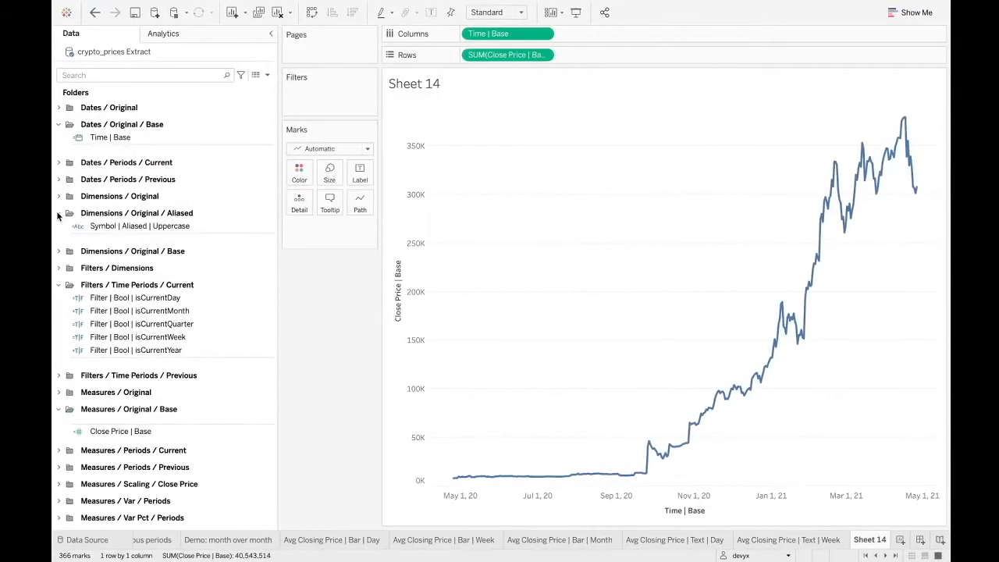
click(119, 227)
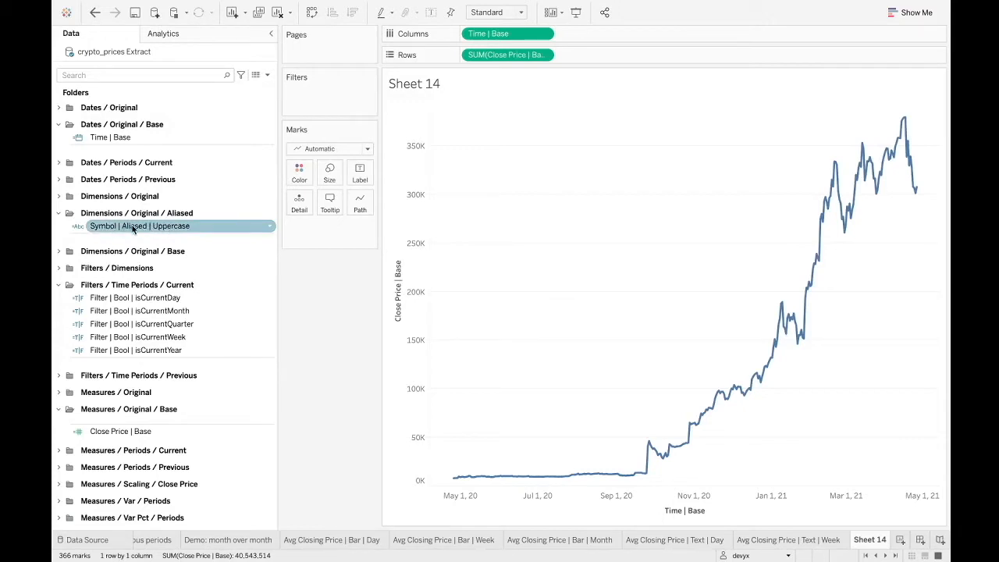
right_click(162, 226)
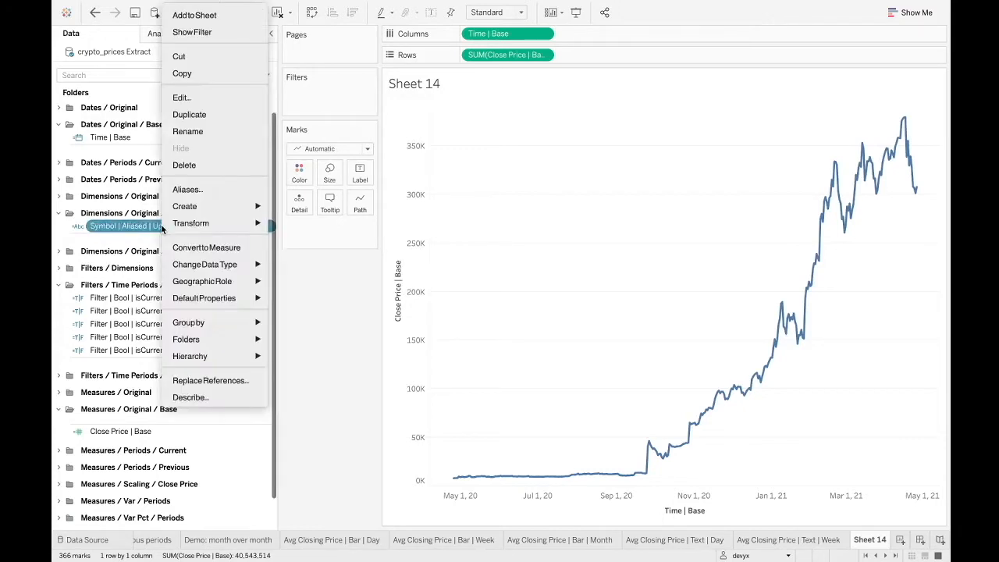
click(219, 94)
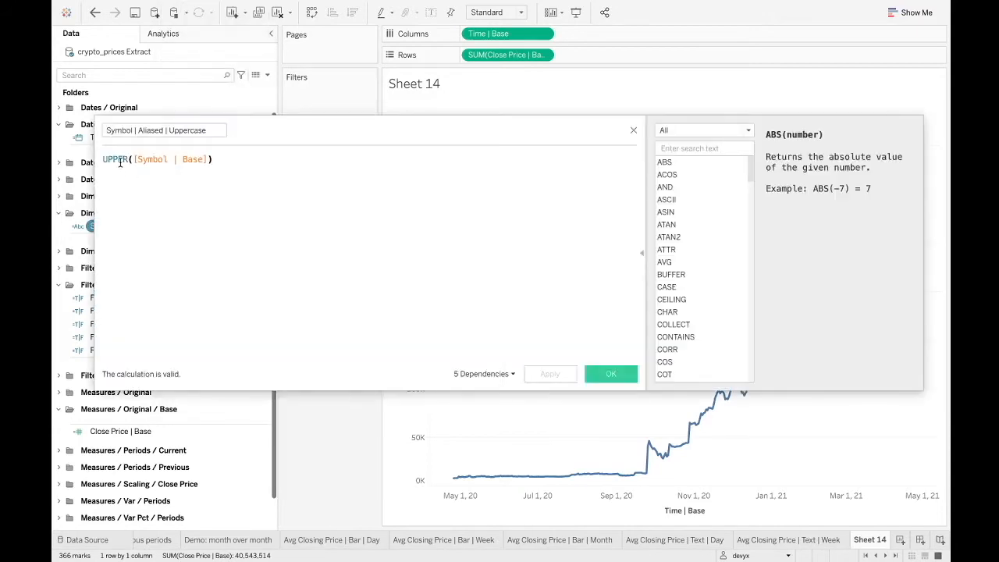
drag(128, 159, 94, 162)
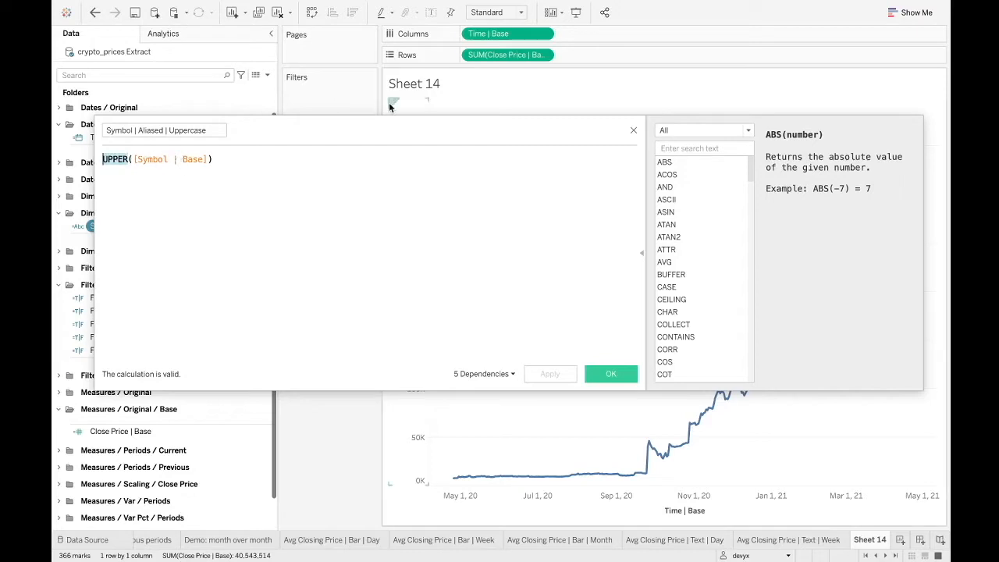
click(611, 373)
Filter the sheet by Symbol | Aliased | Uppercase, keeping only BTCUSD.
drag(186, 231, 329, 98)
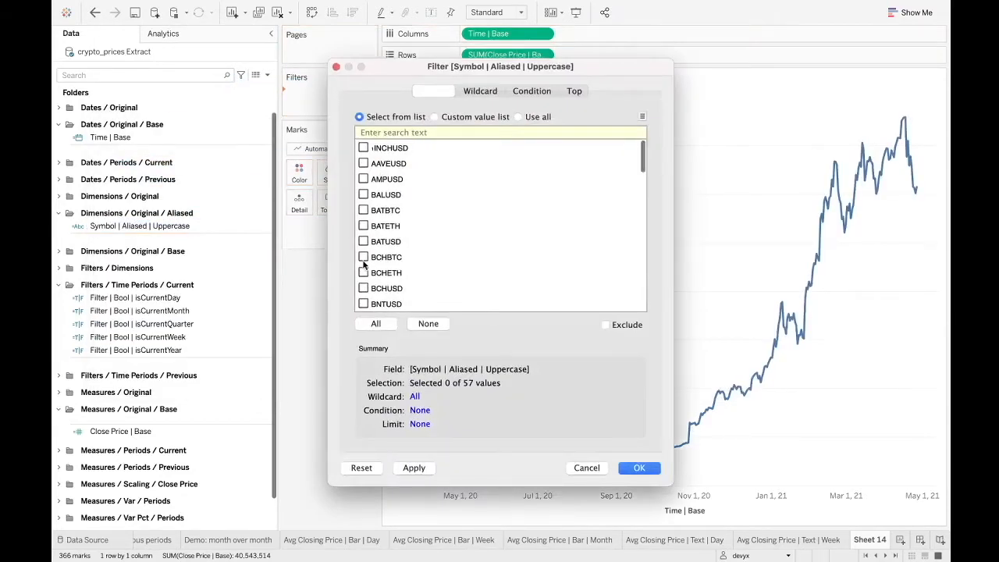
scroll(364, 264, down, 5)
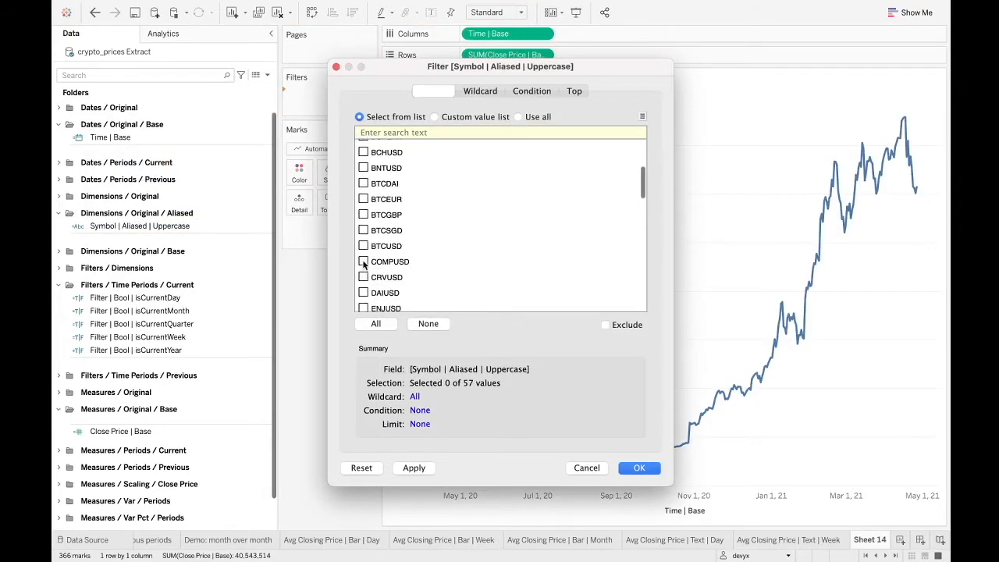
click(364, 232)
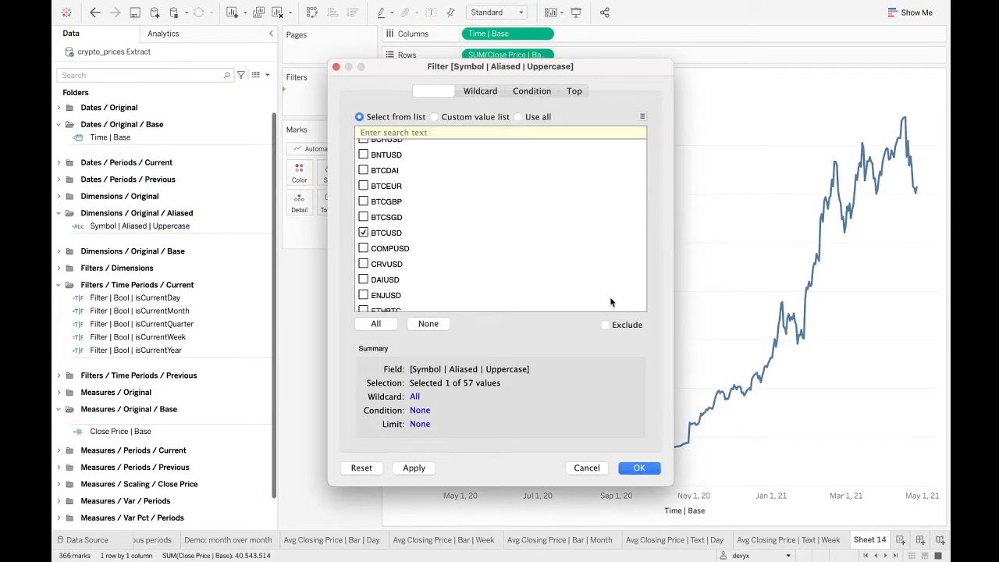
click(640, 468)
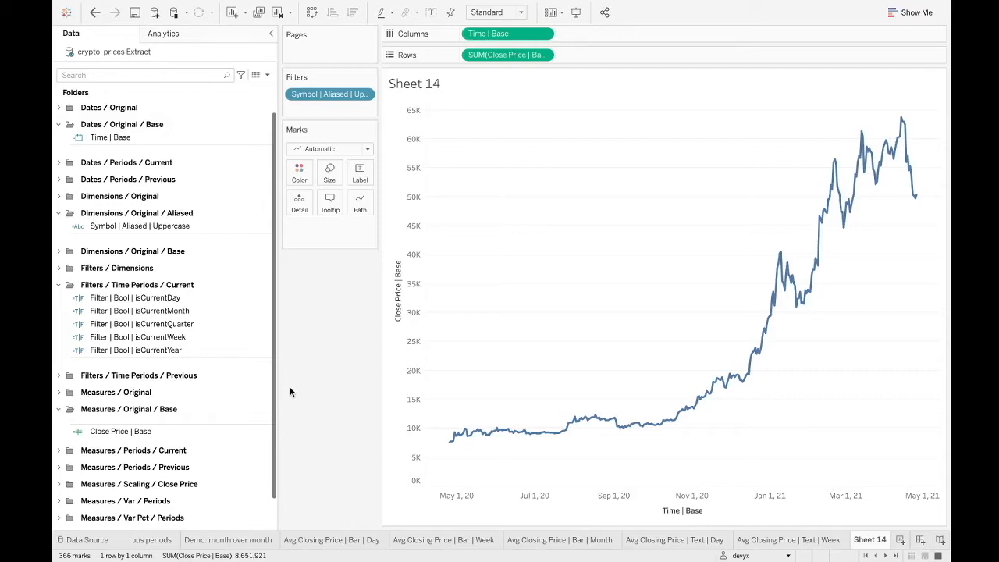
Start a new parameter and name it Param | Days in Trendline.
scroll(179, 459, down, 2)
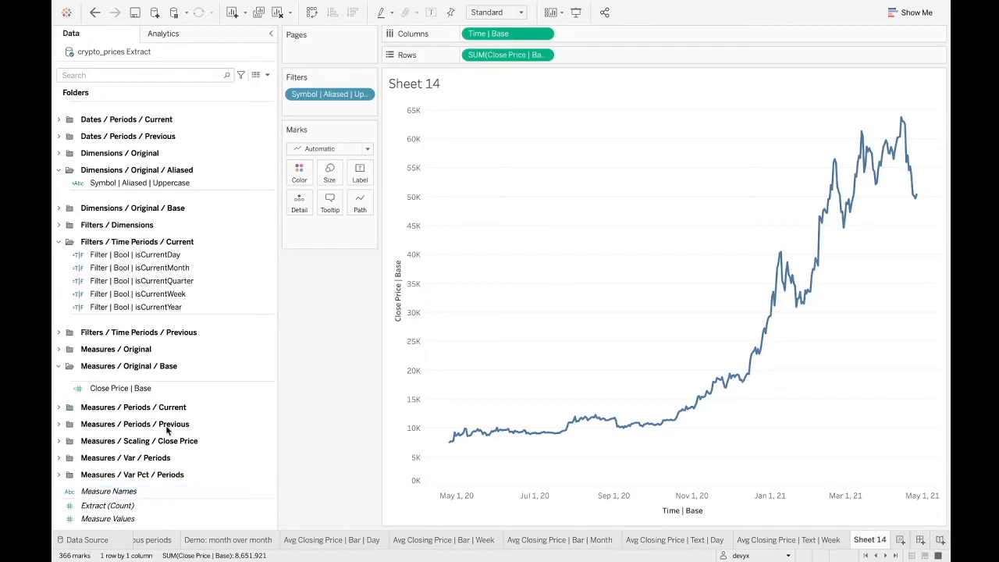
right_click(133, 530)
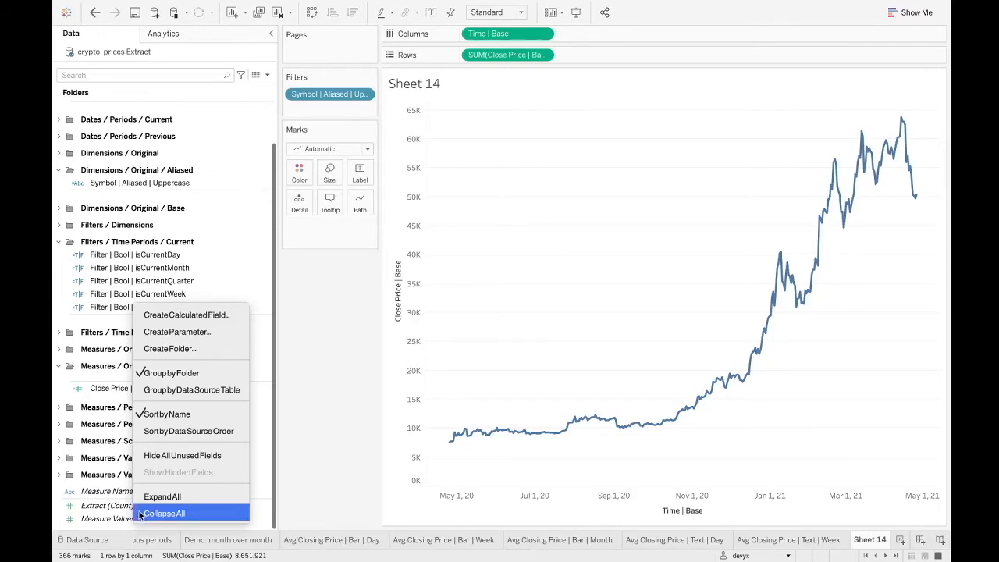
click(128, 530)
right_click(131, 520)
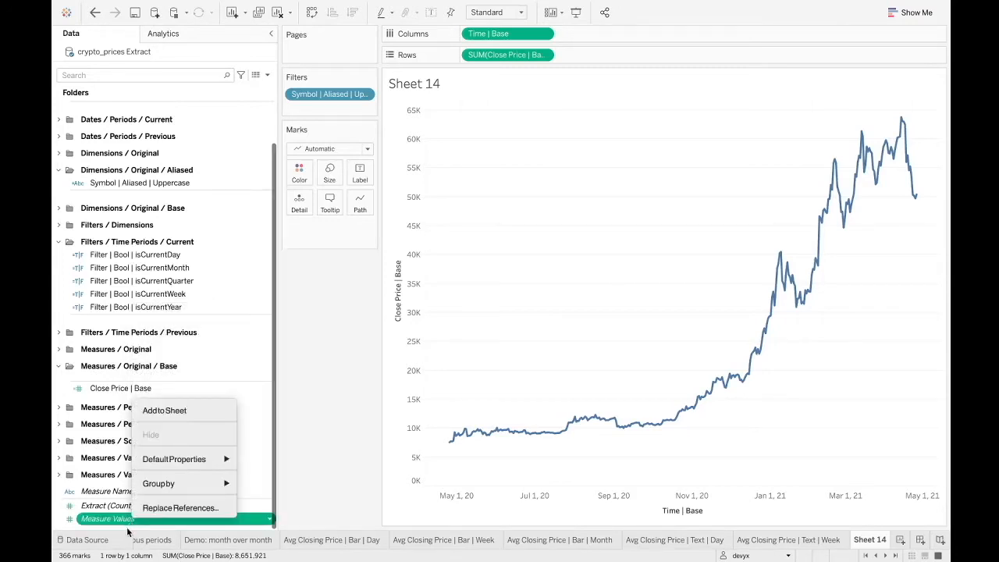
right_click(128, 531)
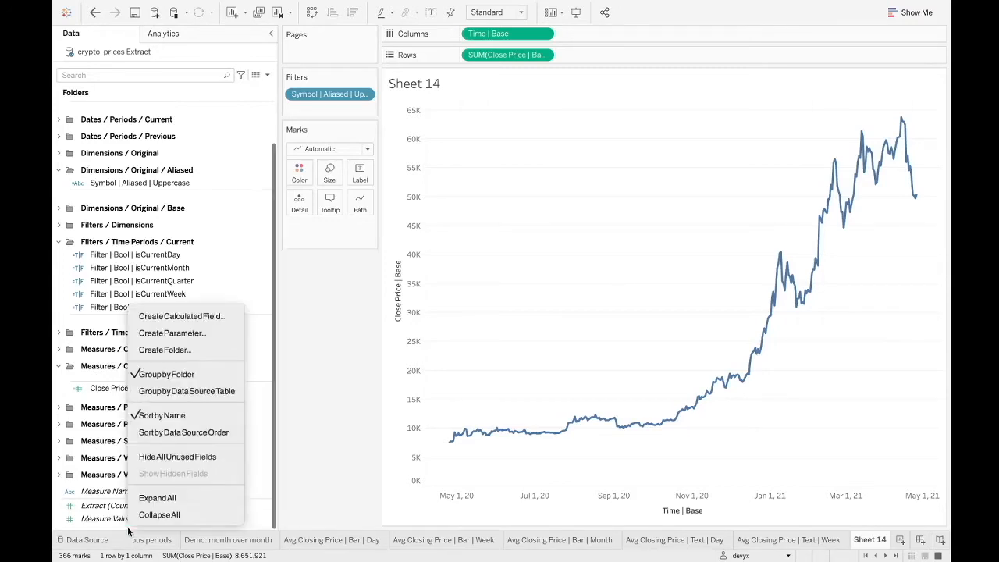
click(207, 333)
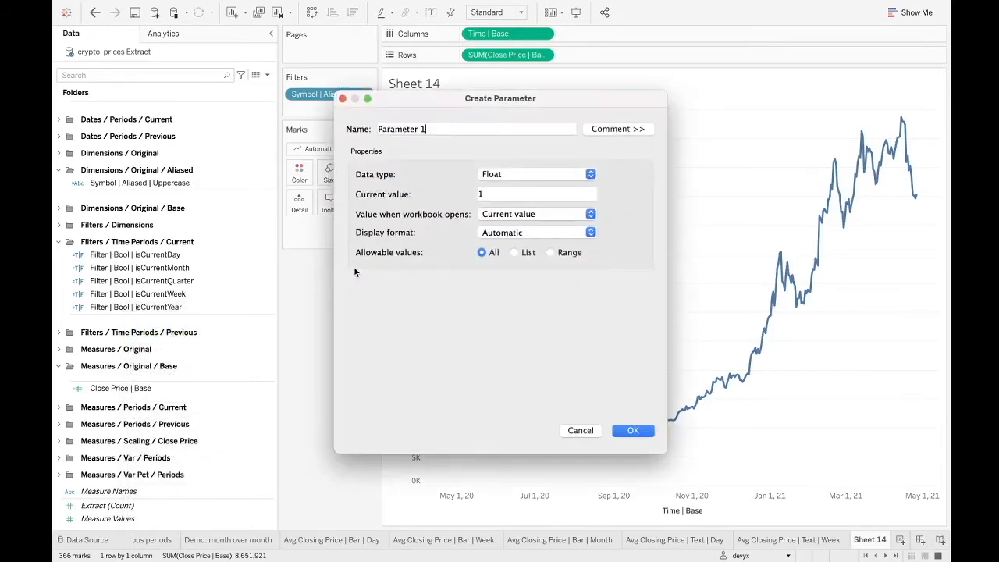
drag(457, 130, 378, 130)
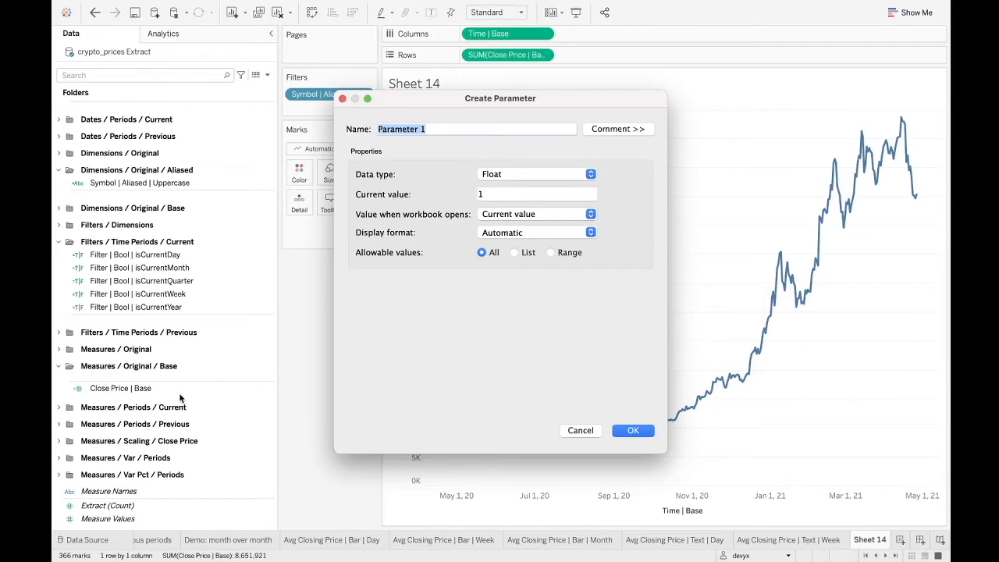
text(P)
key(BackSpace)
text(Param | Days in Tren)
key(BackSpace)
key(BackSpace)
key(BackSpace)
text(rendline)
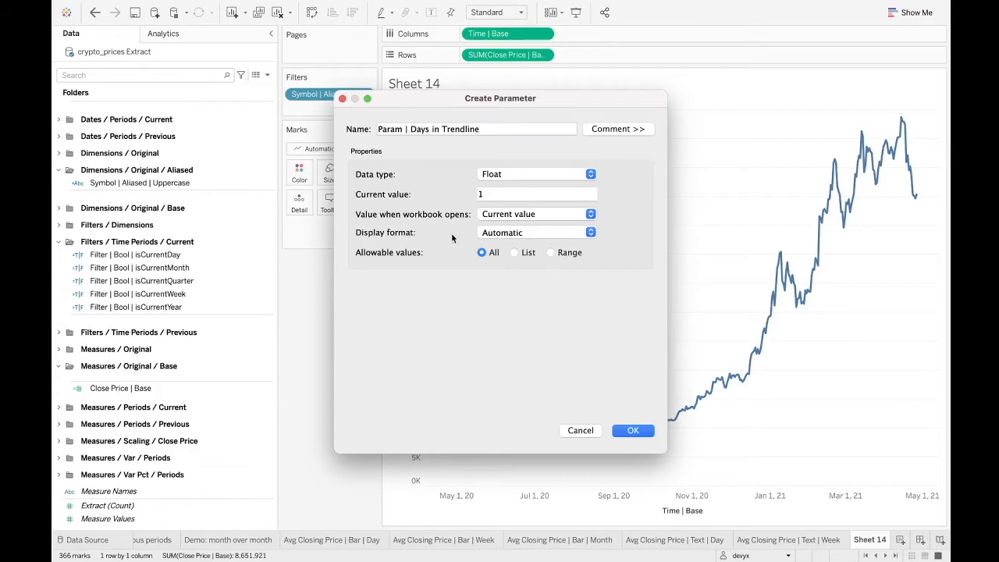
Set the new parameter's data type to Integer and its current value to 90, and create it.
click(510, 178)
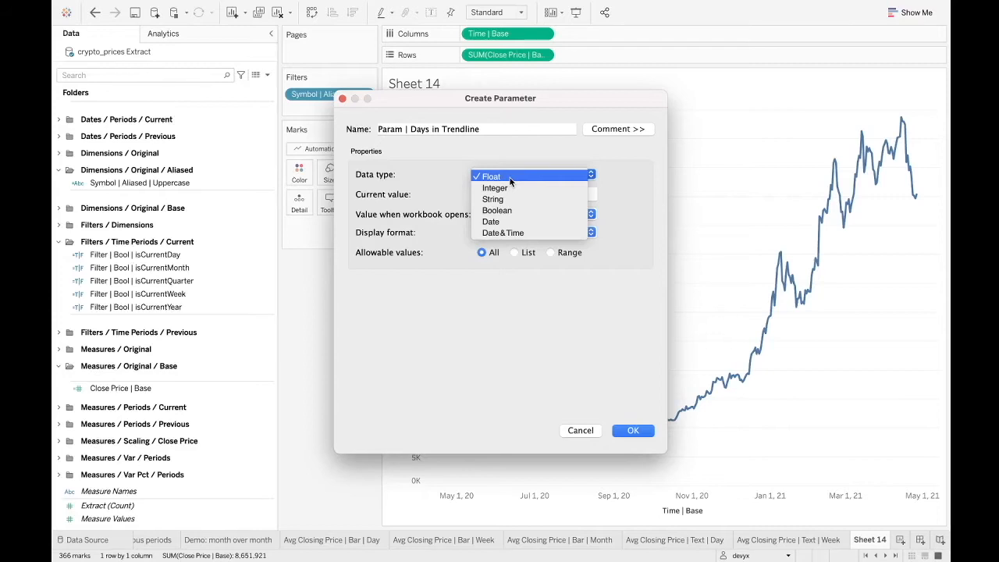
click(503, 188)
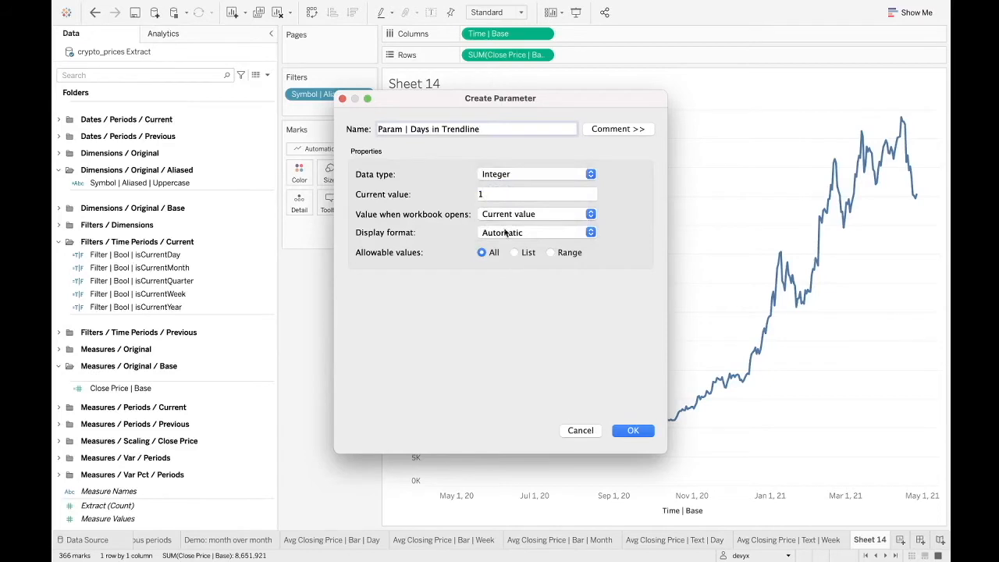
click(527, 195)
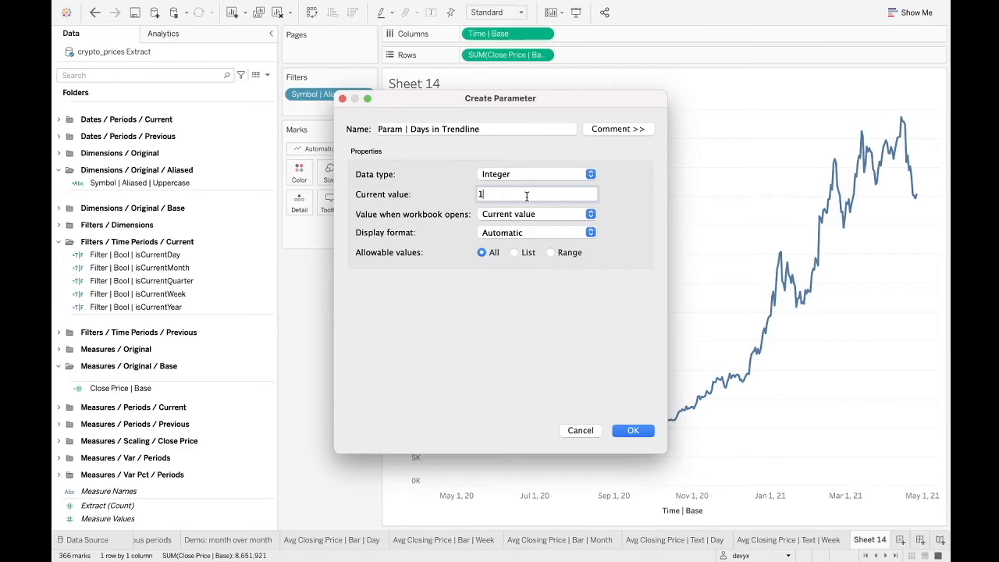
drag(526, 197, 470, 196)
text(90)
click(633, 430)
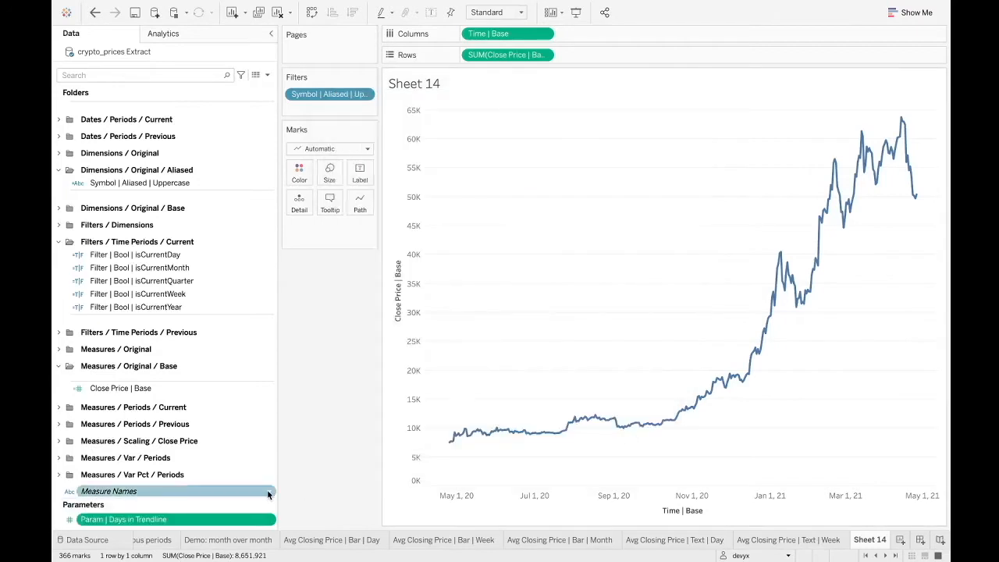
Create a parameter folder named Params / Control and move Param | Days in Trendline into it.
drag(210, 489, 226, 408)
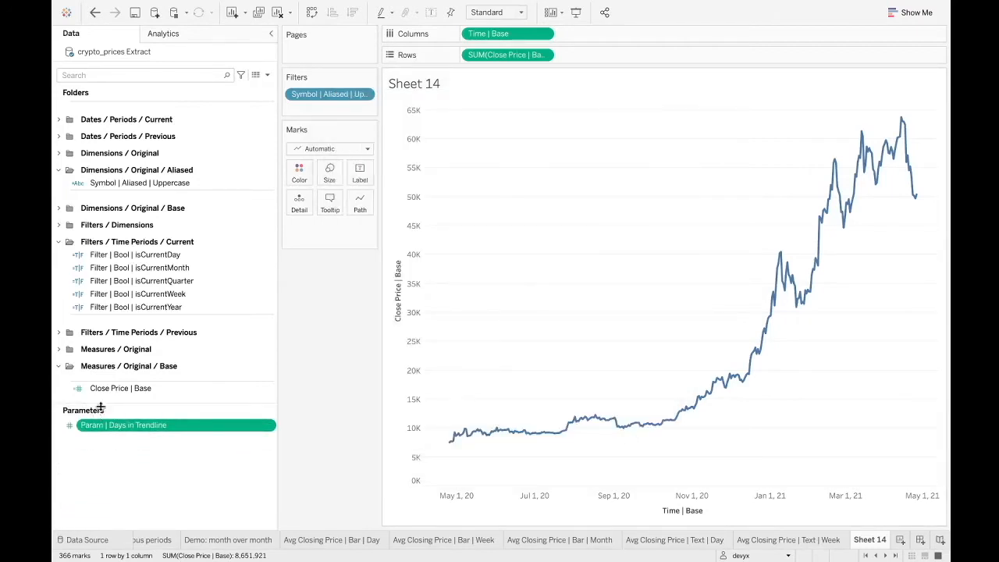
click(140, 451)
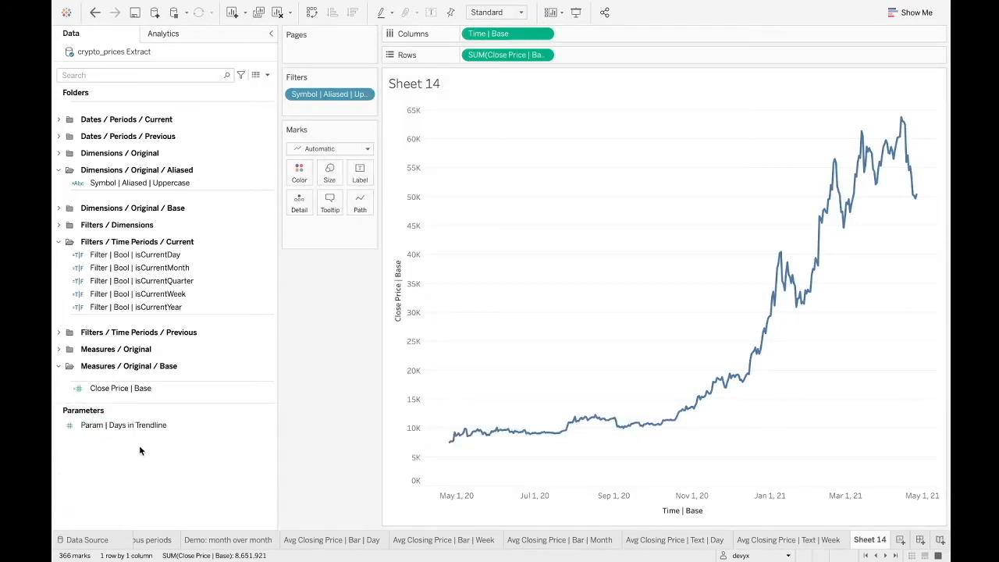
right_click(139, 451)
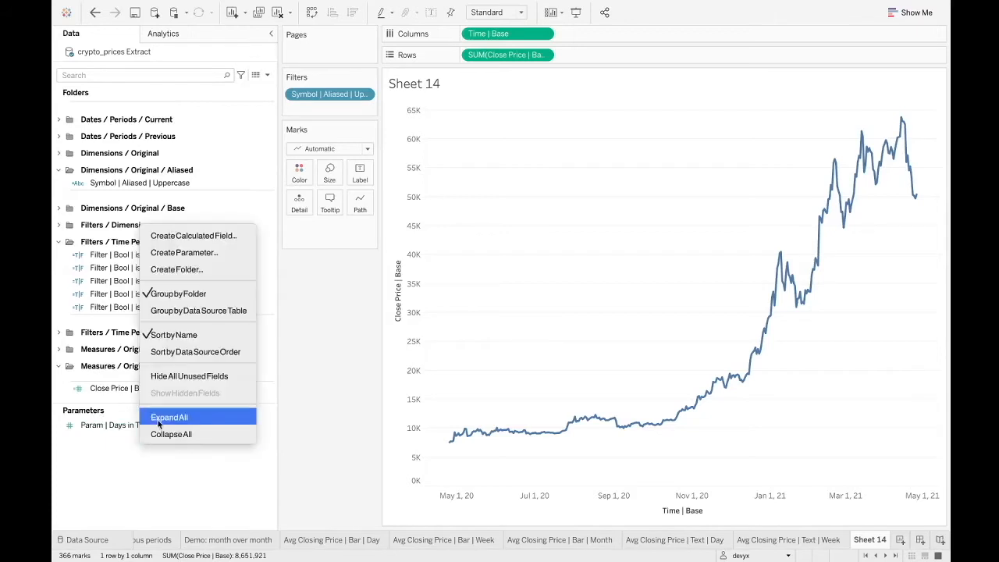
click(226, 271)
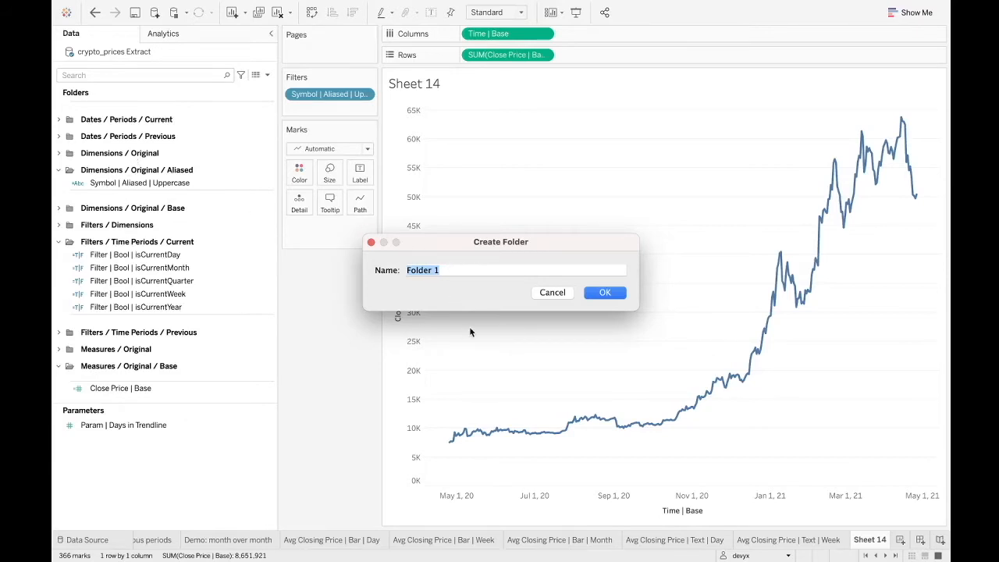
text(Params / Control)
click(598, 290)
drag(93, 440, 92, 427)
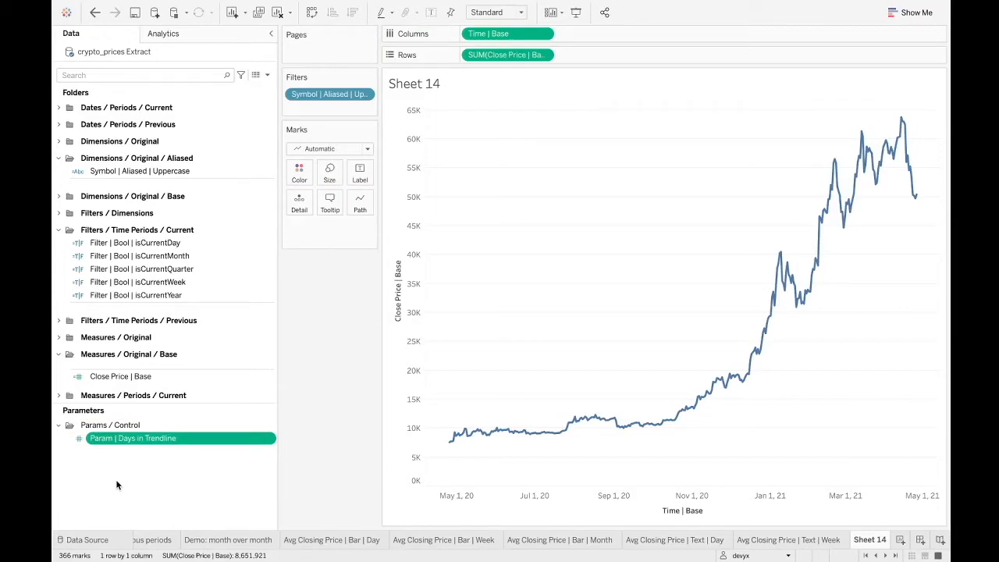
click(120, 426)
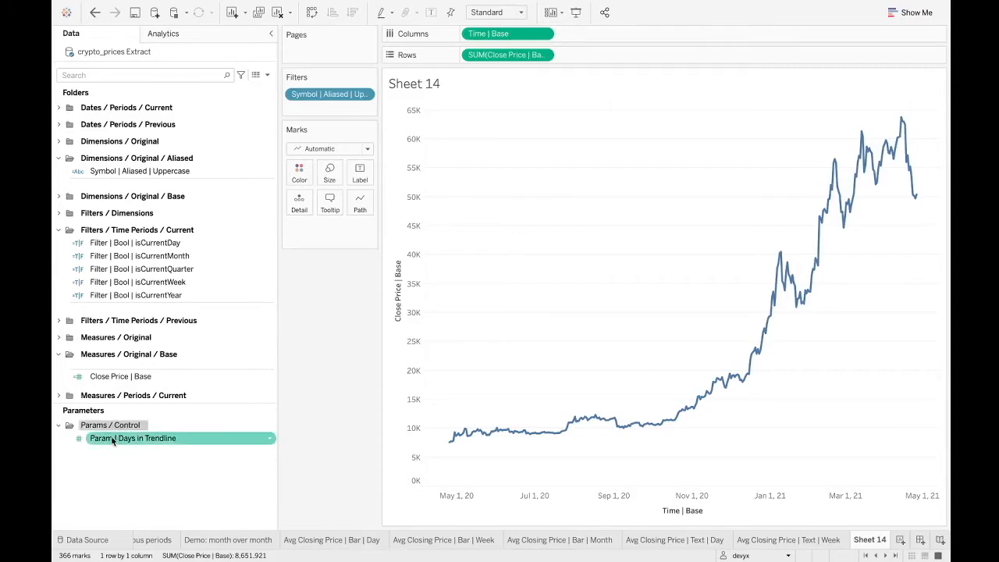
Create a second parameter named Param | Days in Moving Avg.
click(108, 458)
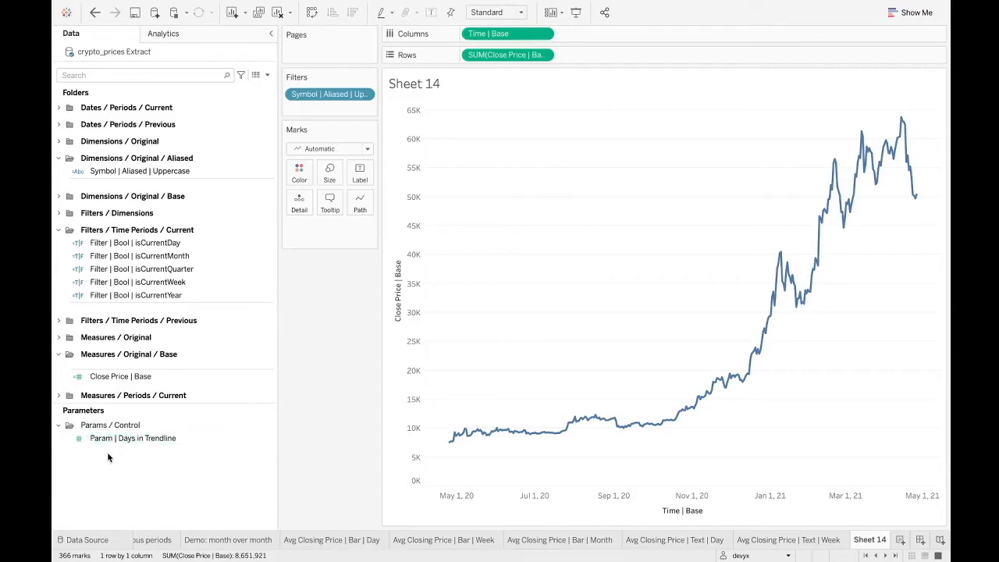
right_click(108, 457)
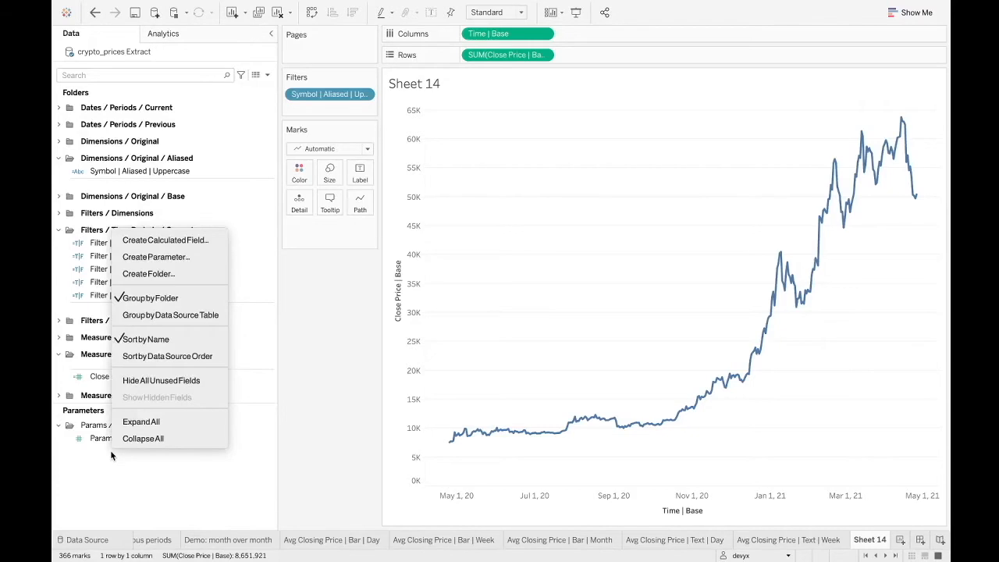
click(180, 258)
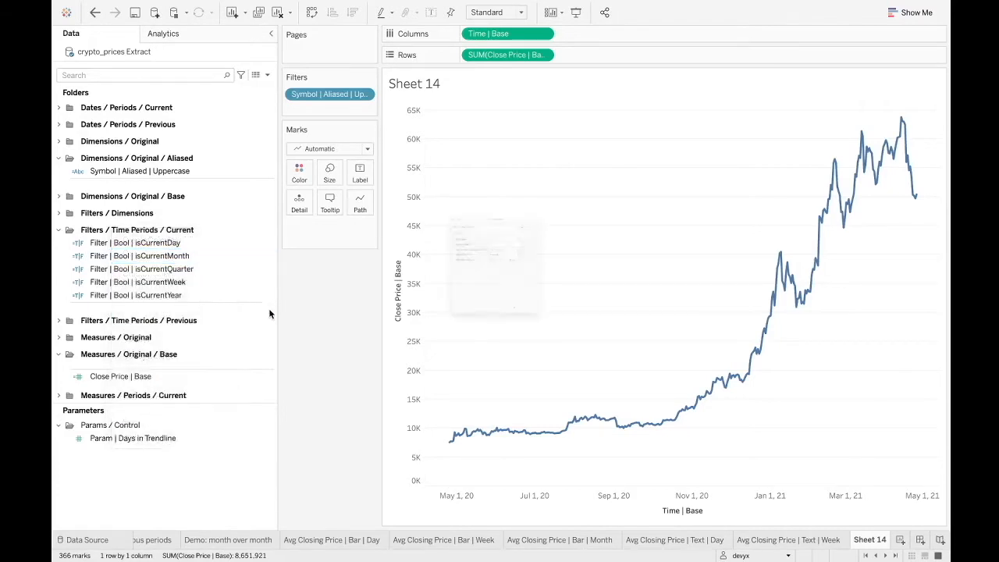
drag(486, 130, 320, 125)
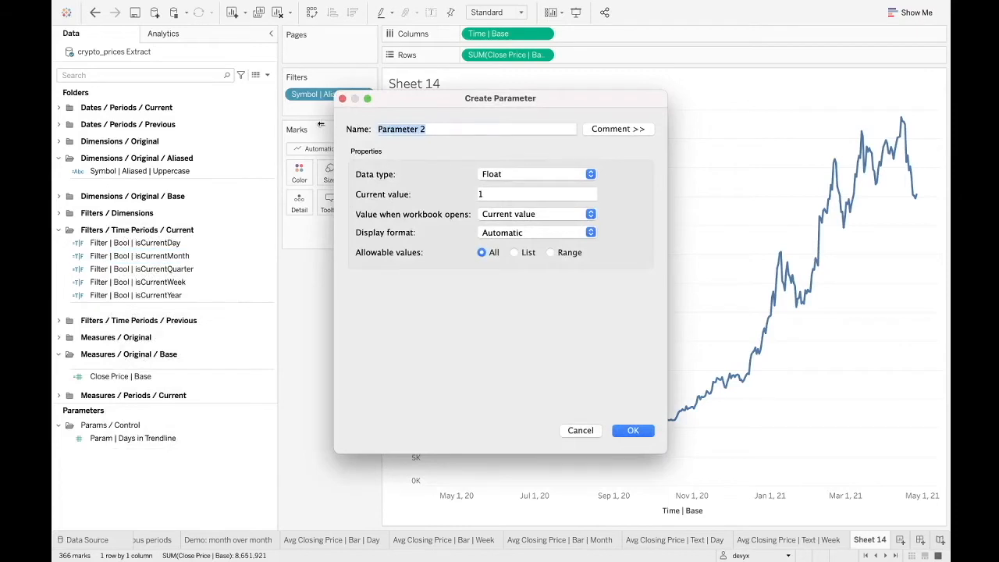
text(Param | )
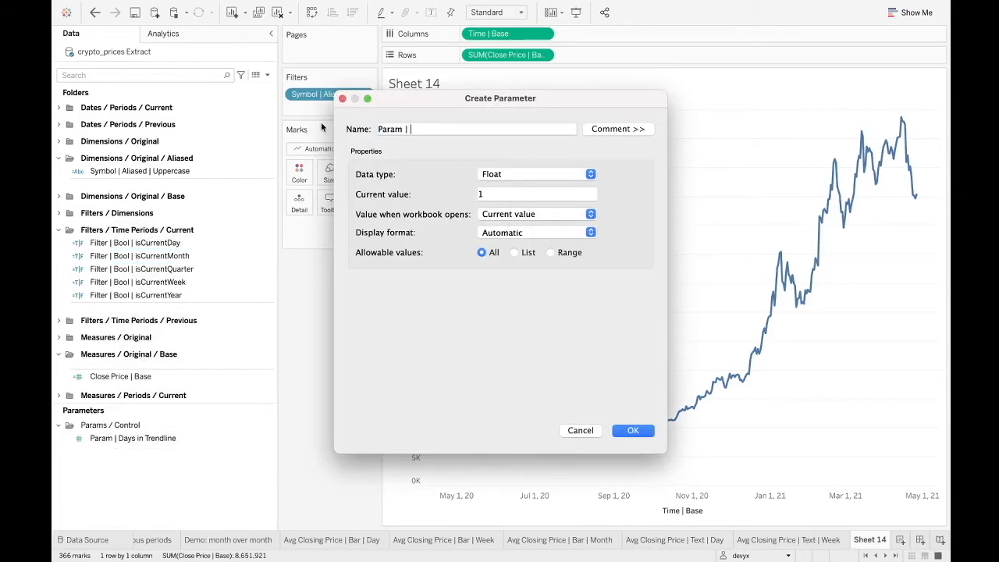
text(Days in Moving Avg)
click(644, 436)
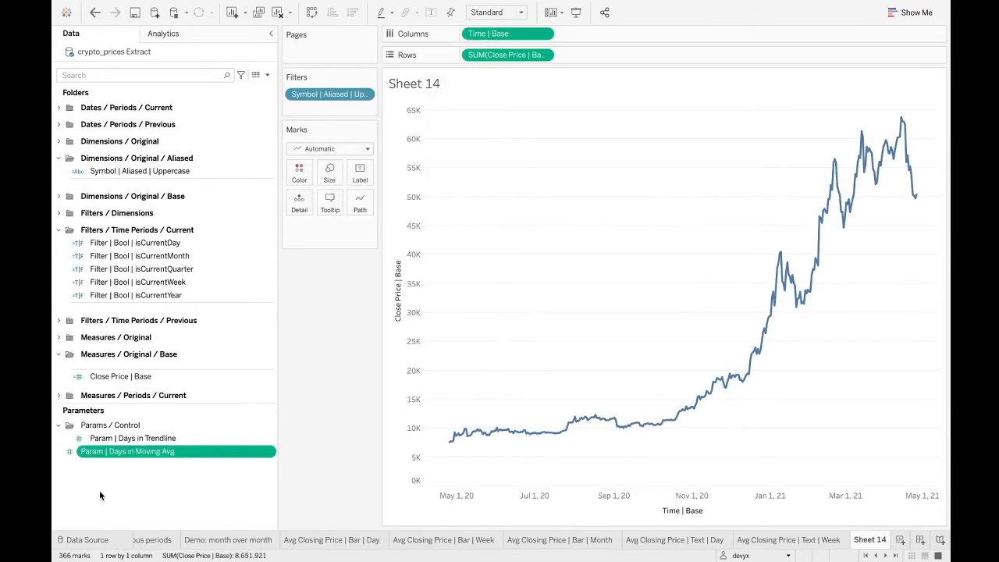
Set Param | Days in Moving Avg to the Integer data type with current value 5, and move it into the Params / Control folder.
right_click(152, 452)
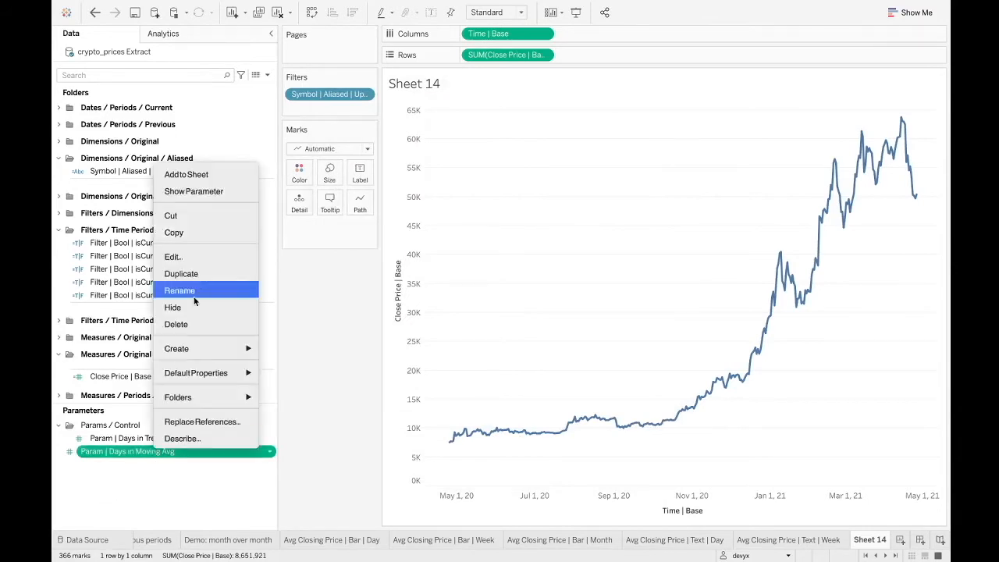
click(208, 255)
click(506, 176)
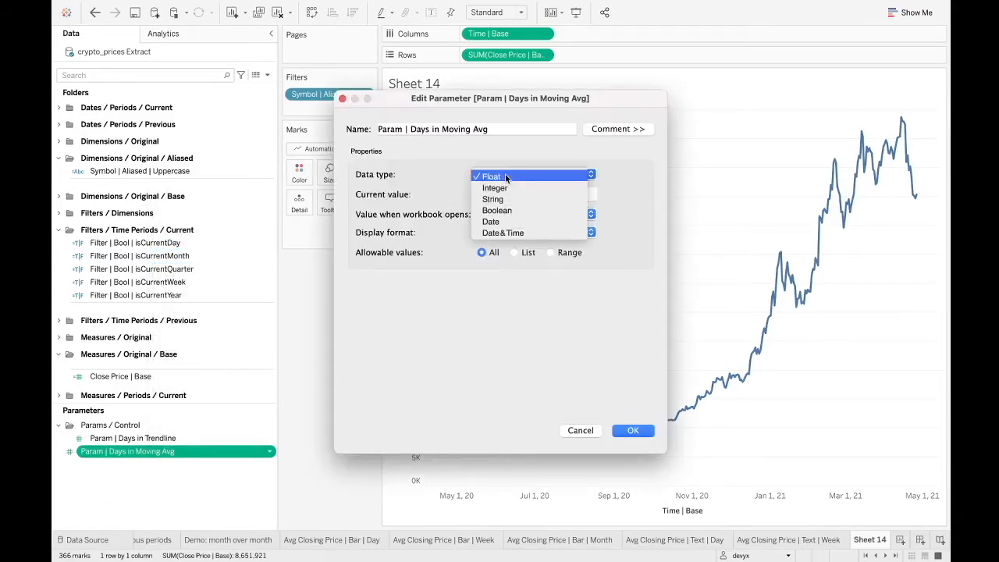
click(506, 189)
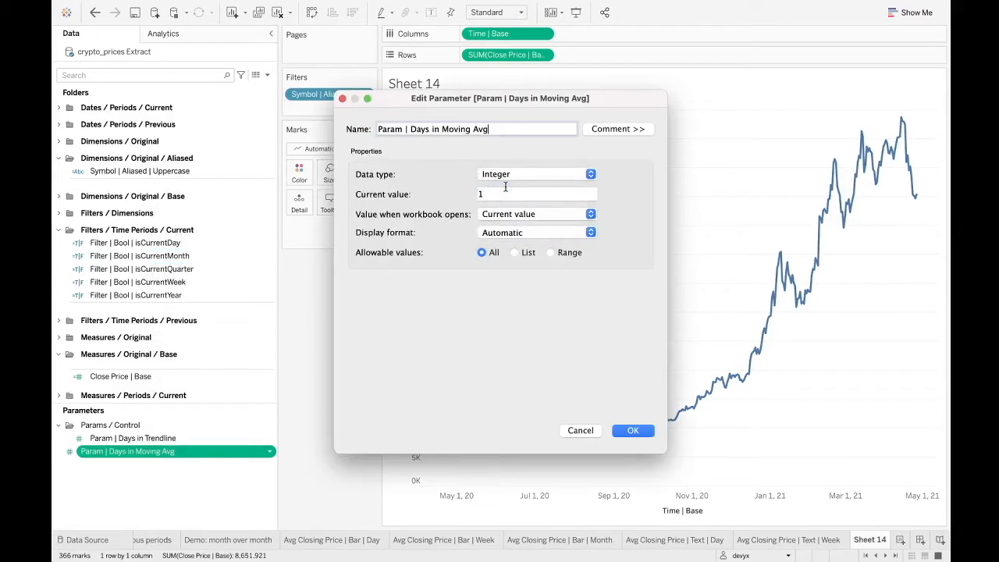
click(540, 194)
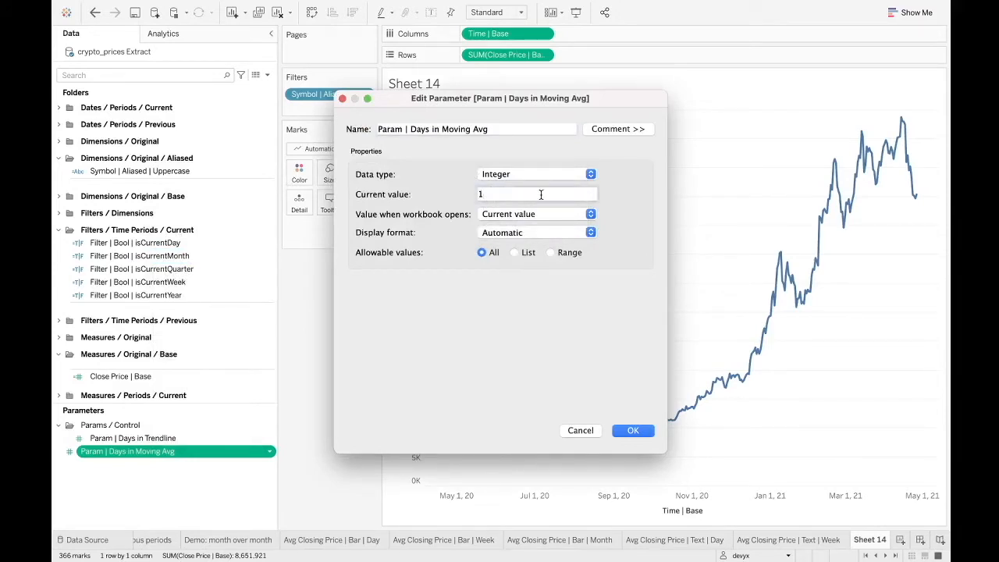
drag(540, 195, 451, 196)
text(5)
click(648, 430)
drag(120, 457, 141, 437)
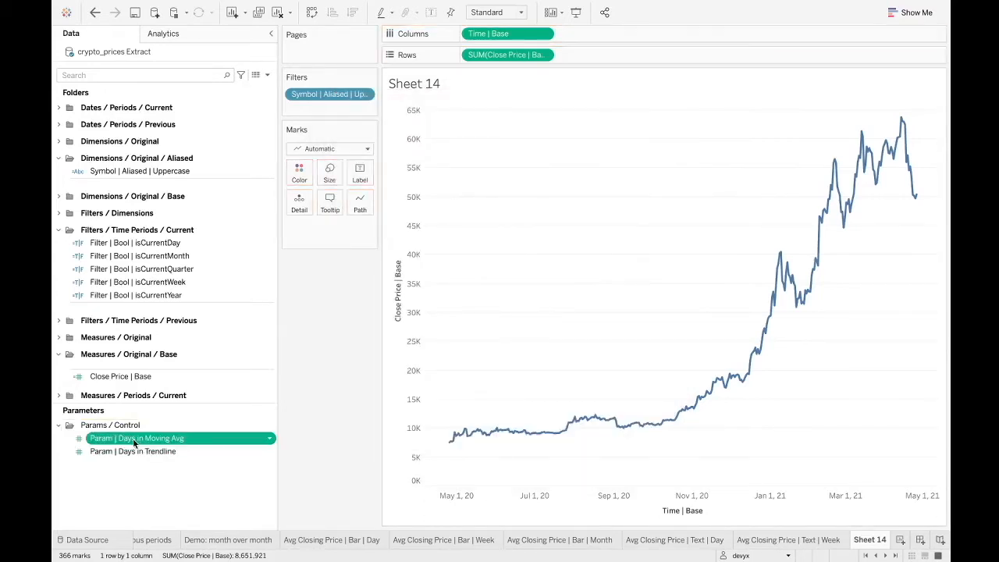
click(224, 474)
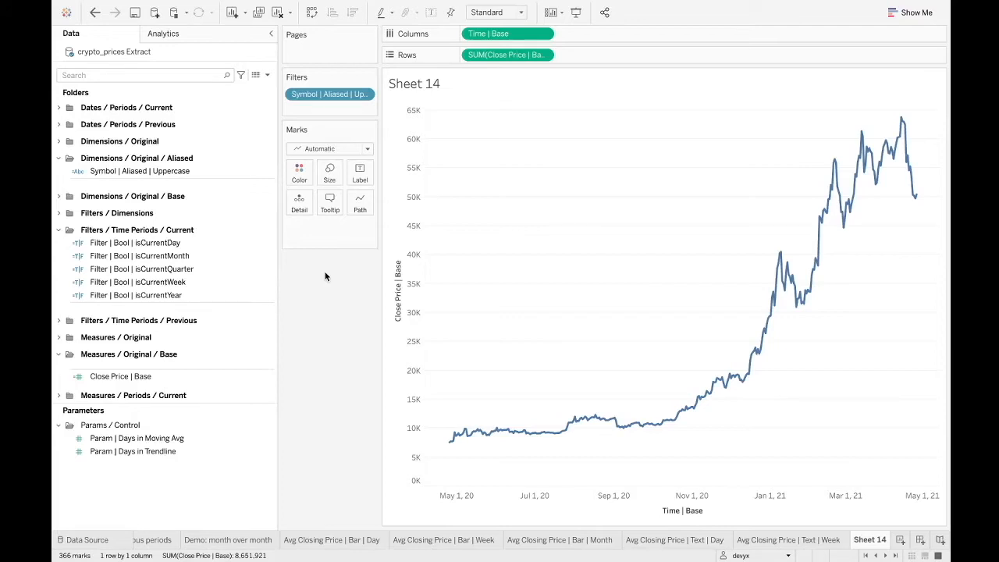
Start a new calculated field based on Filter | Bool | isCurrentYear.
click(192, 295)
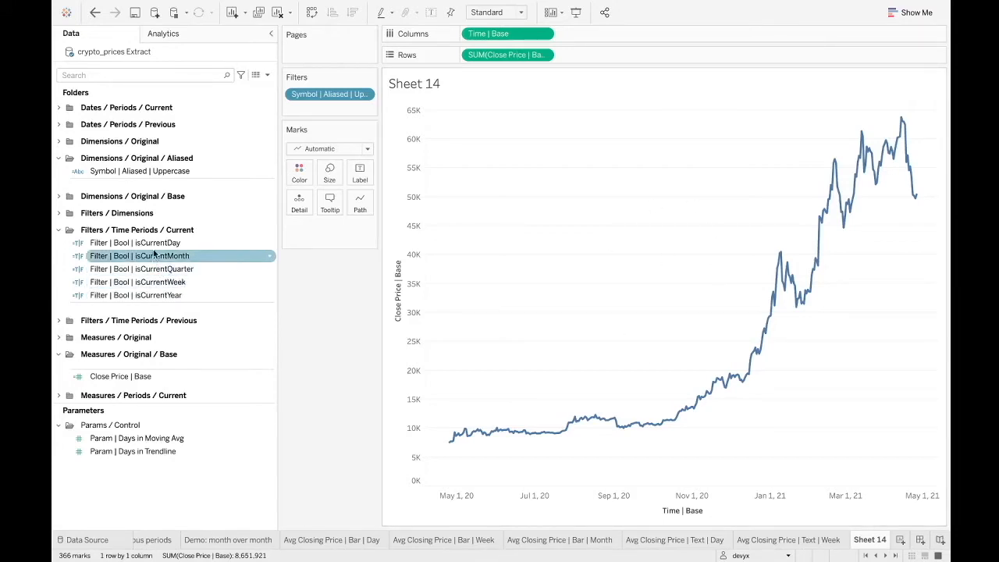
right_click(145, 295)
mouse_move(192, 206)
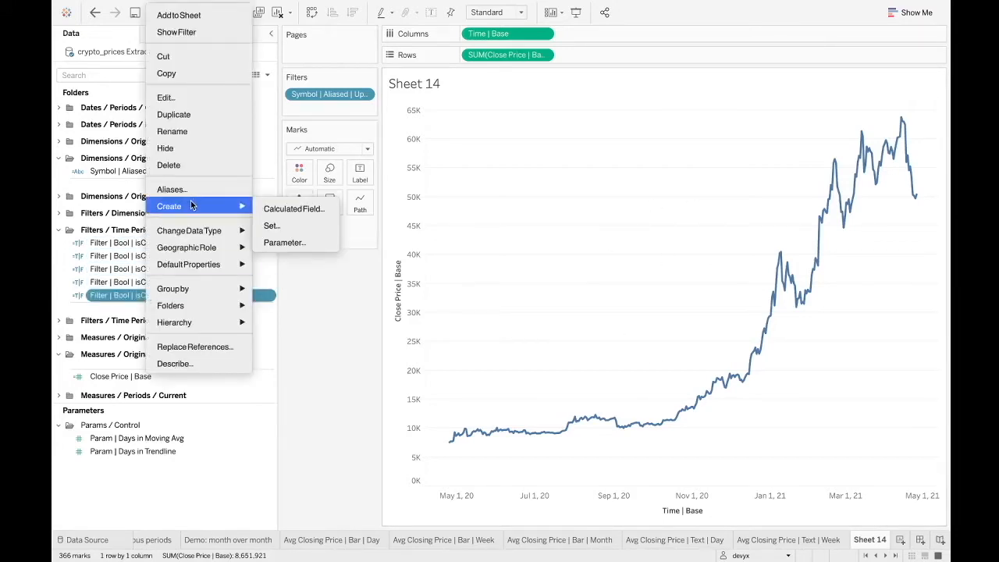
click(265, 208)
drag(283, 137, 275, 323)
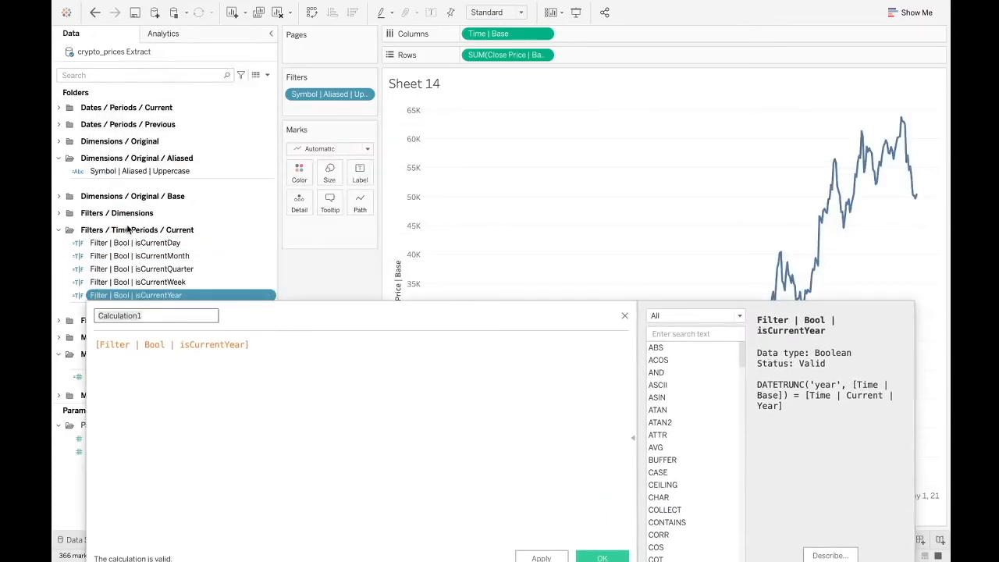
drag(328, 312, 318, 147)
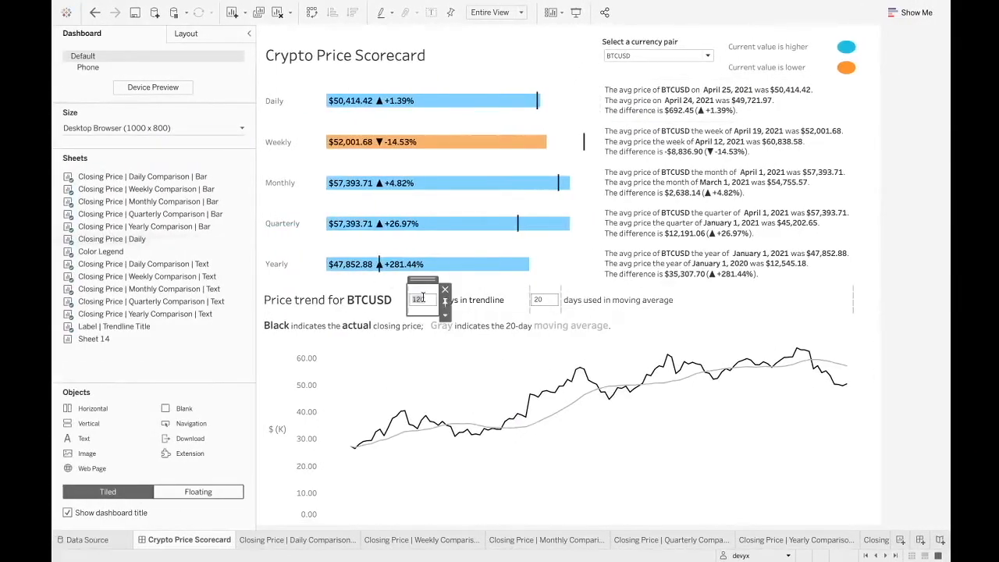
Examine the days-in-trendline control and the latest closing-price point on the Crypto Price Scorecard dashboard.
click(462, 300)
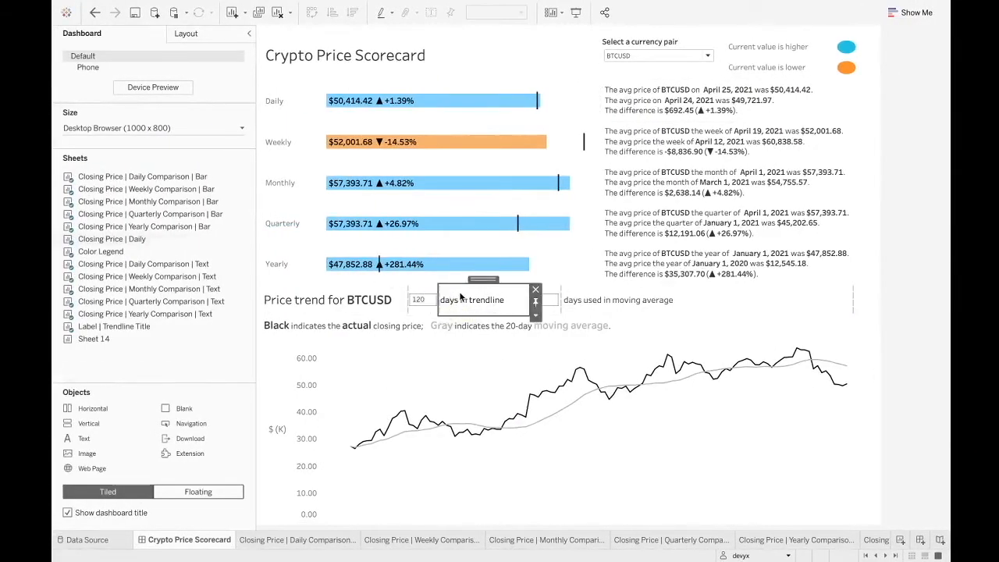
mouse_move(848, 387)
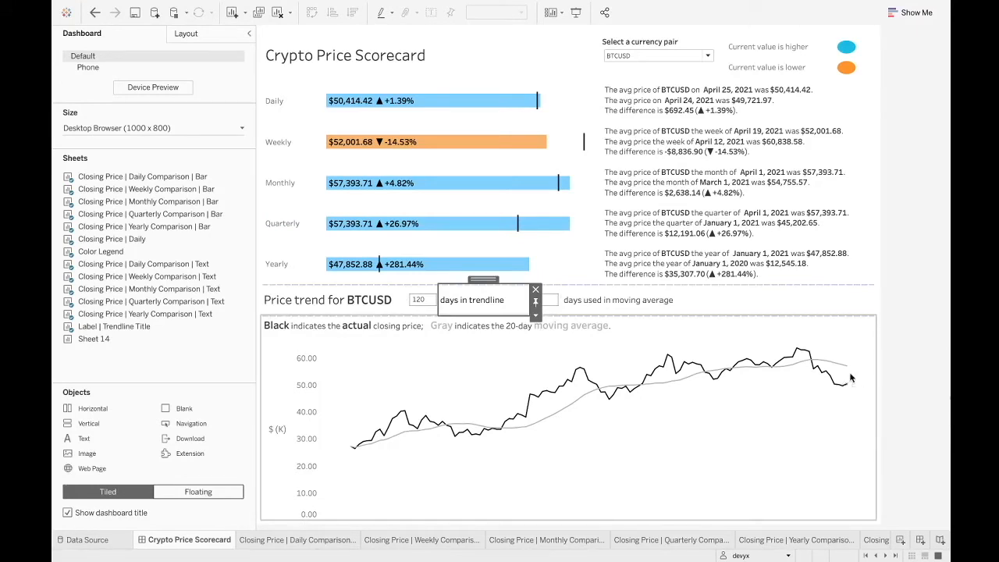
mouse_move(851, 370)
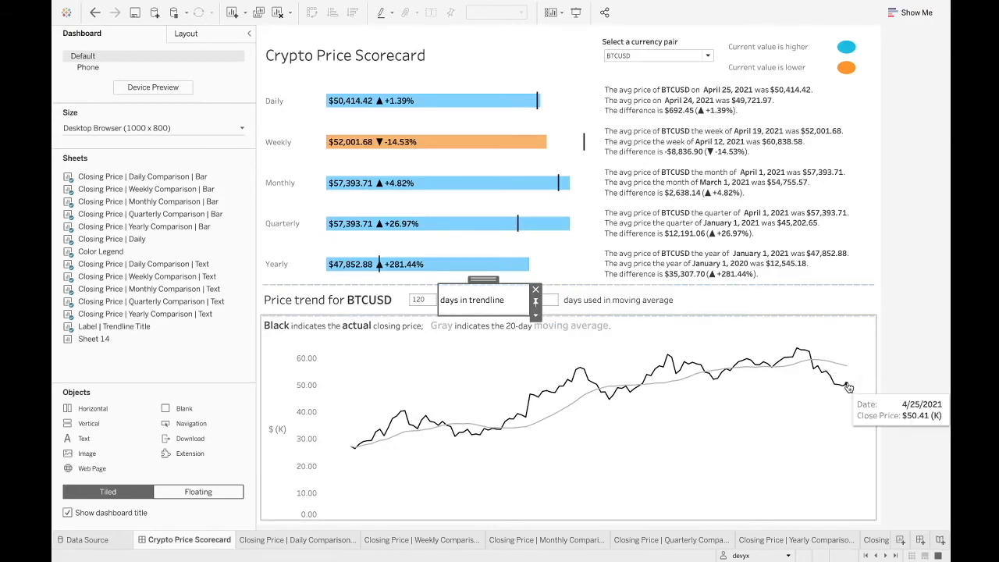
click(773, 414)
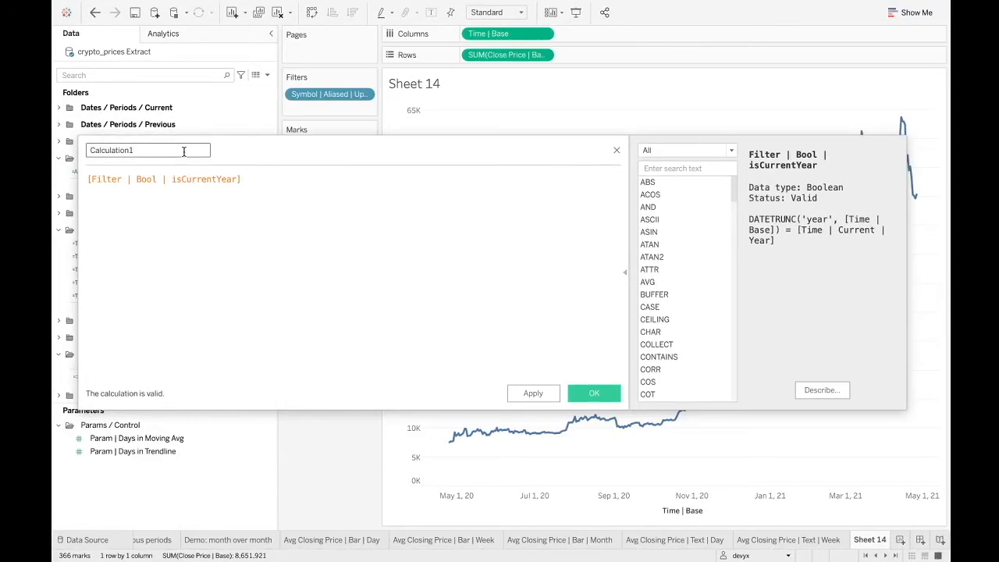
Name the calculated field Filter | Bool | isWithinTrendline.
drag(241, 151, 369, 197)
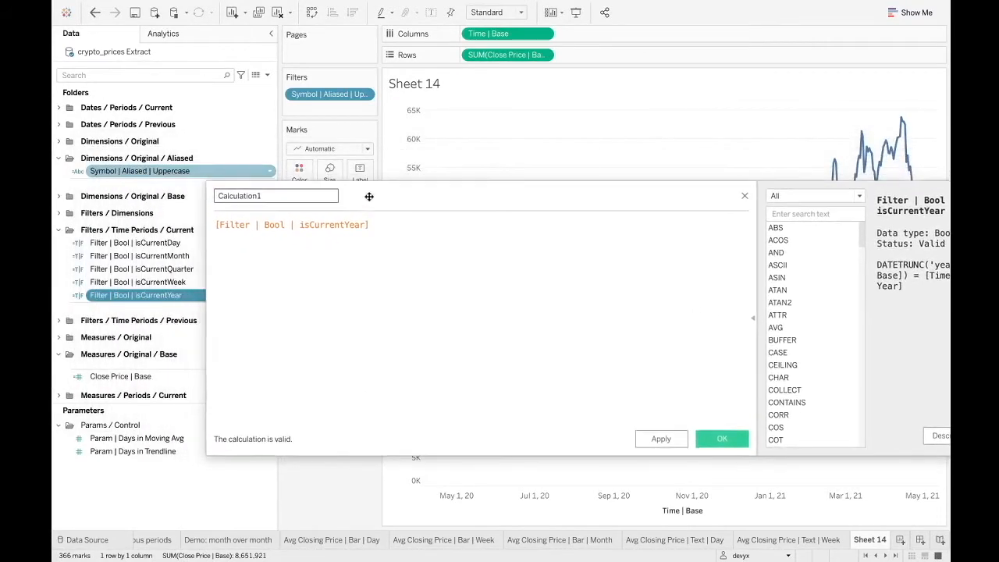
double_click(297, 192)
text(Filter)
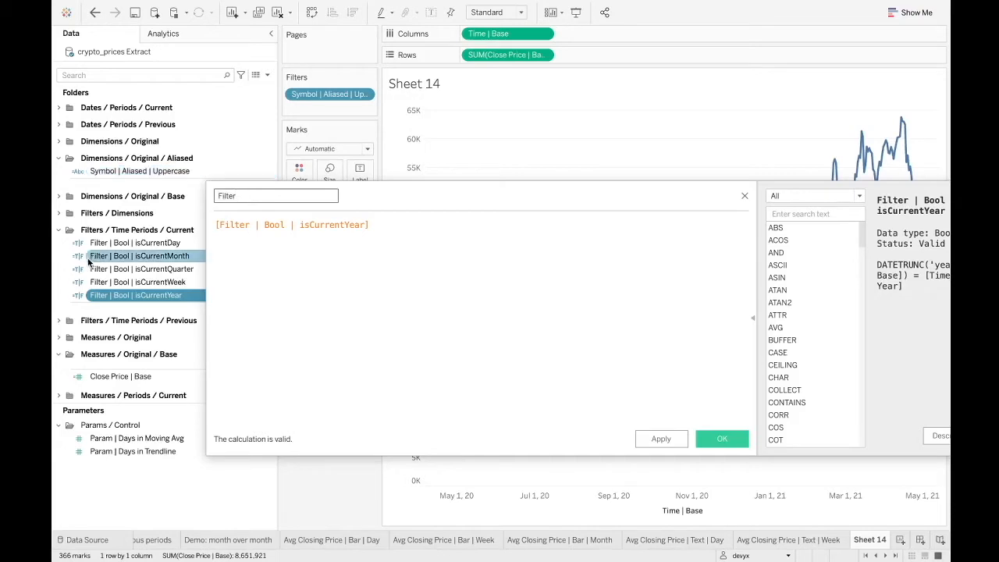
text( | Bool |)
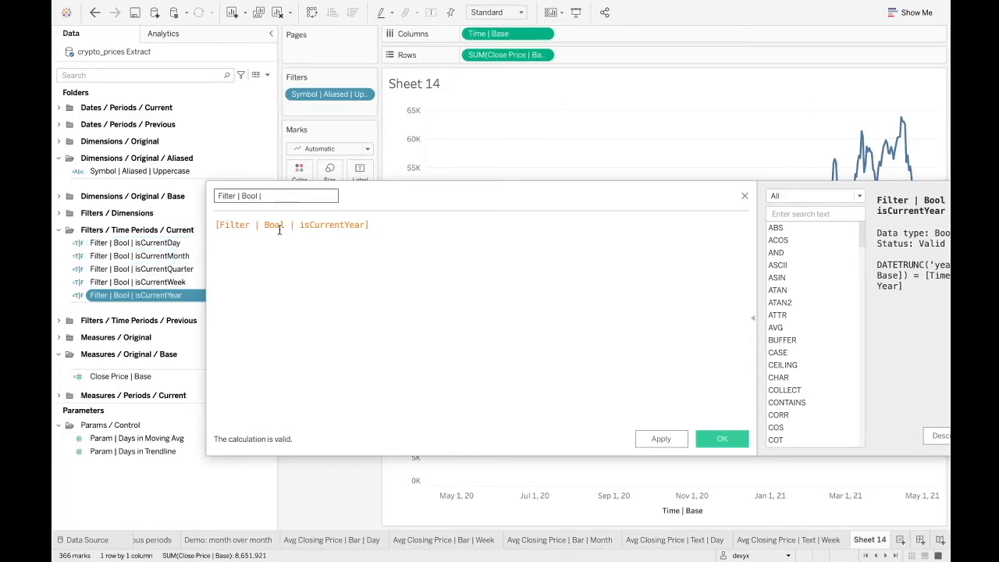
text(WithinTrendline)
click(359, 266)
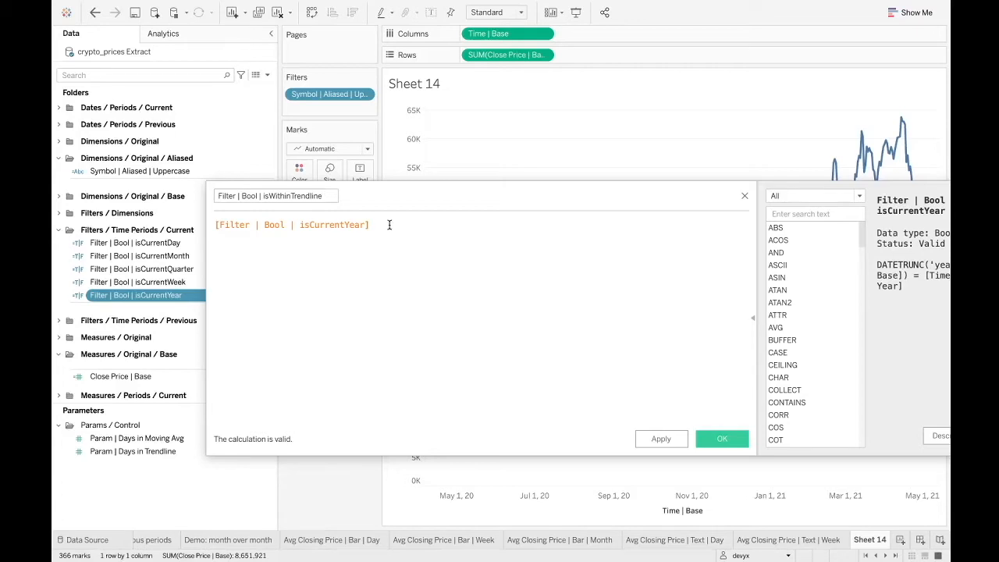
Replace the calculation's existing formula with a DATEDIFF function that uses 'day' as its date part.
drag(390, 225, 165, 232)
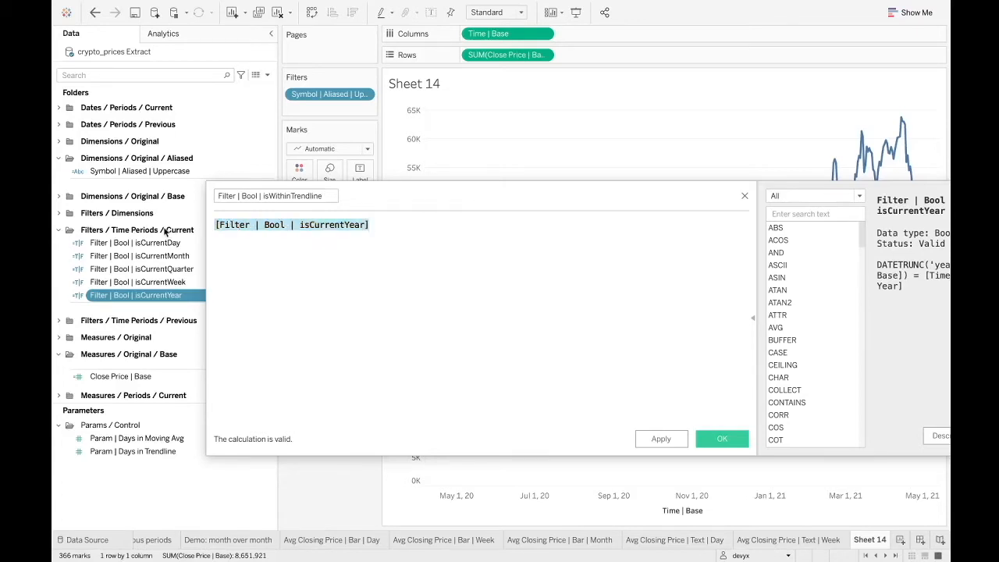
key(BackSpace)
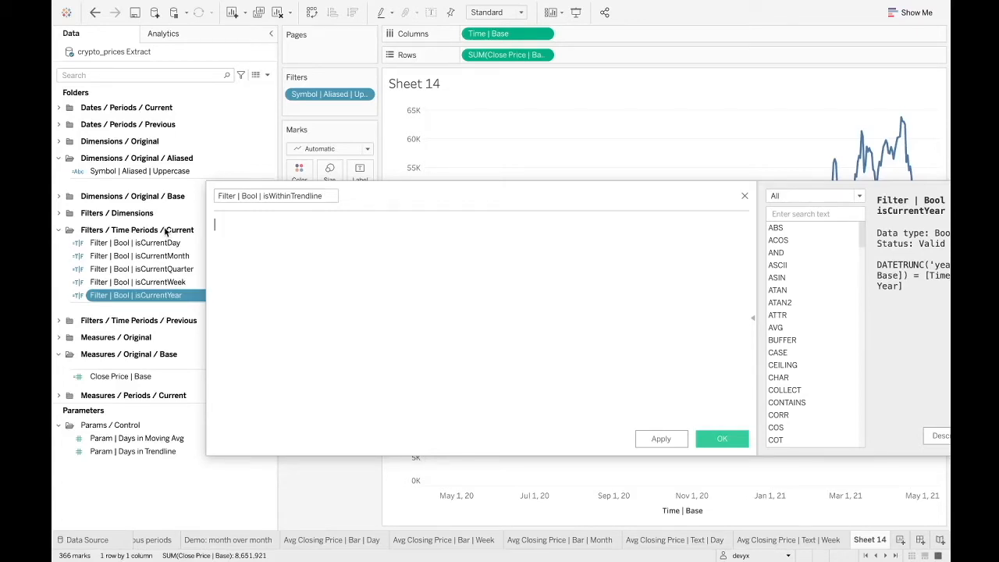
text(DATE)
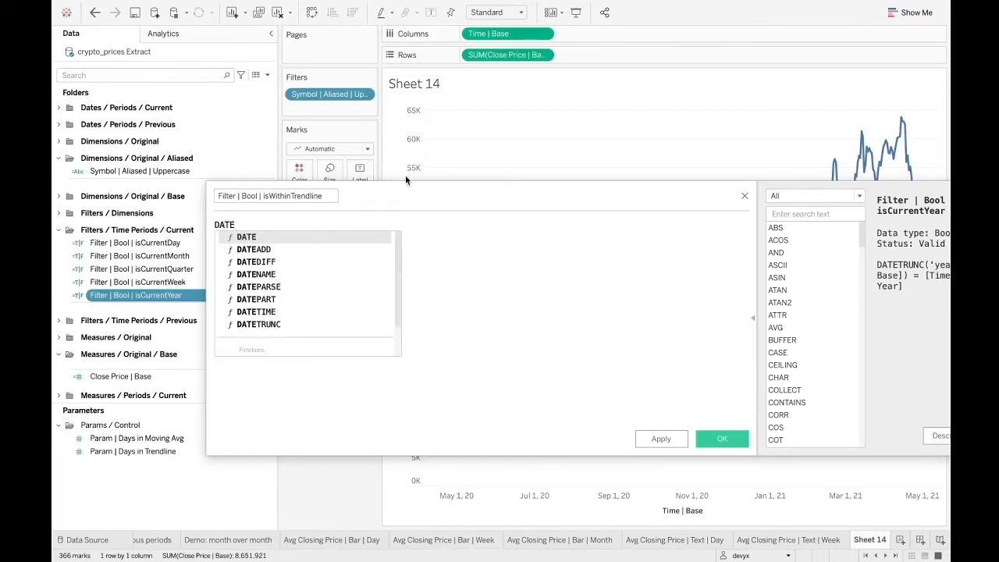
drag(421, 192, 319, 155)
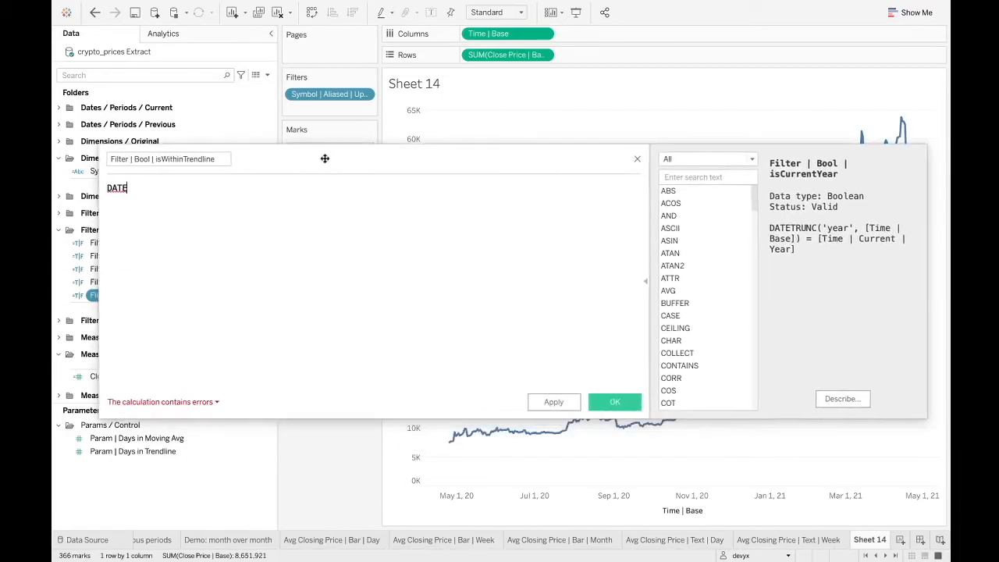
text(D)
click(282, 199)
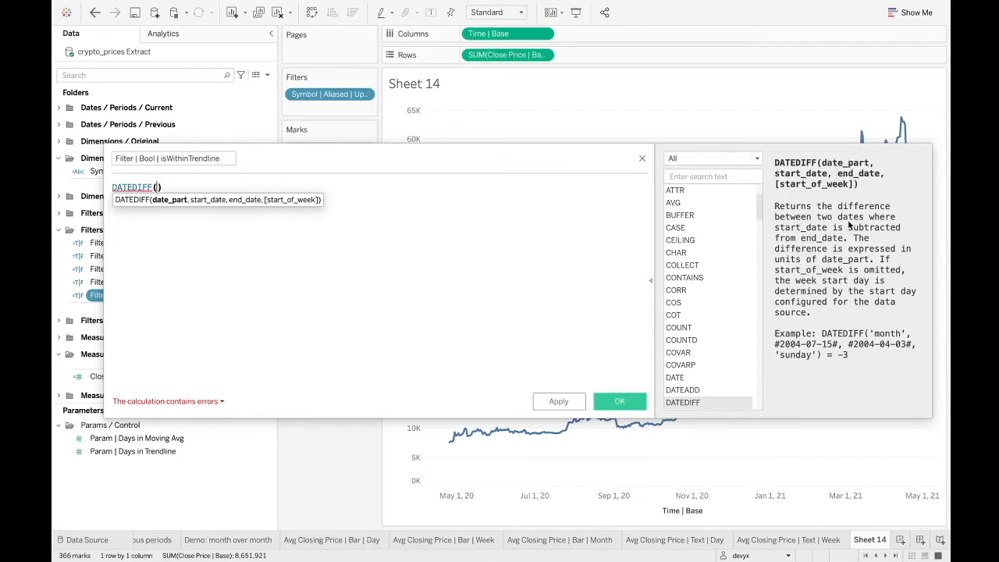
text('day',)
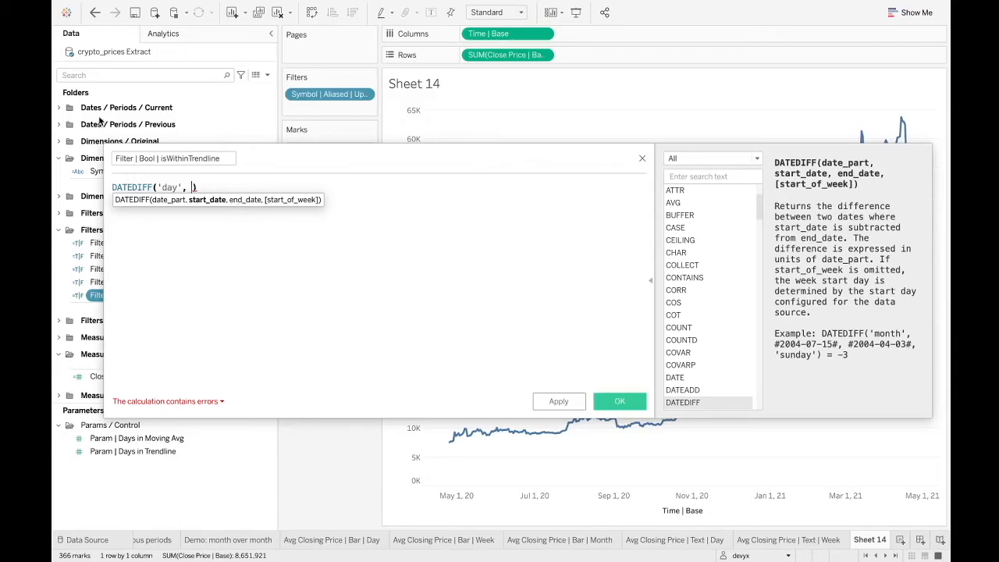
Complete the DATEDIFF function with [Time | Base] as the start date and [Time | Max] as the end date.
scroll(101, 123, up, 2)
click(60, 107)
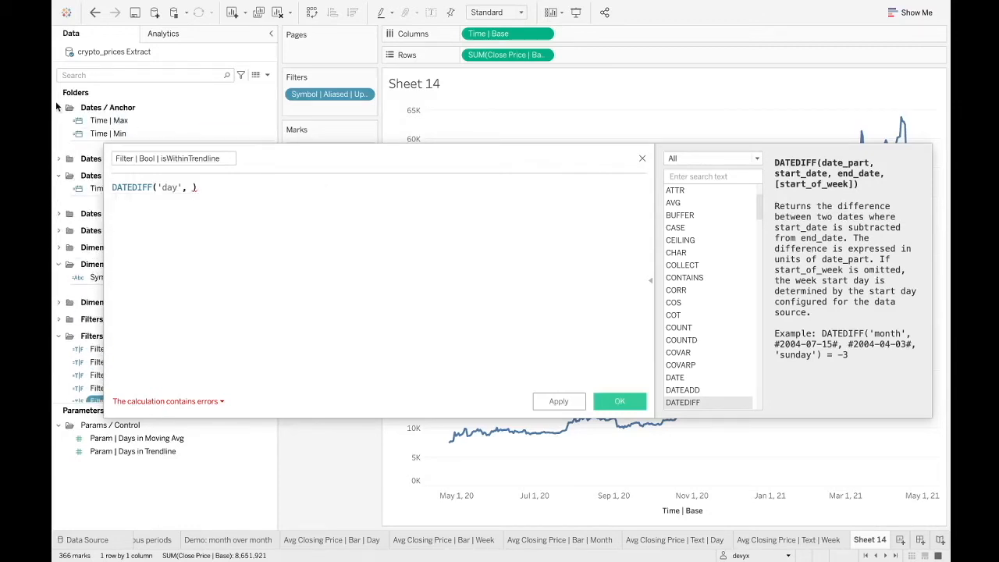
click(113, 121)
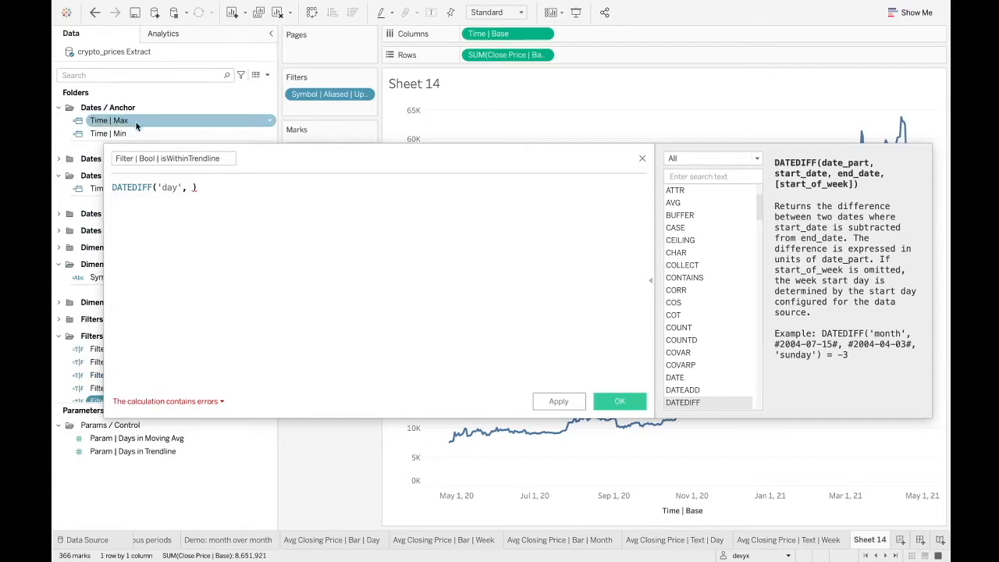
click(194, 190)
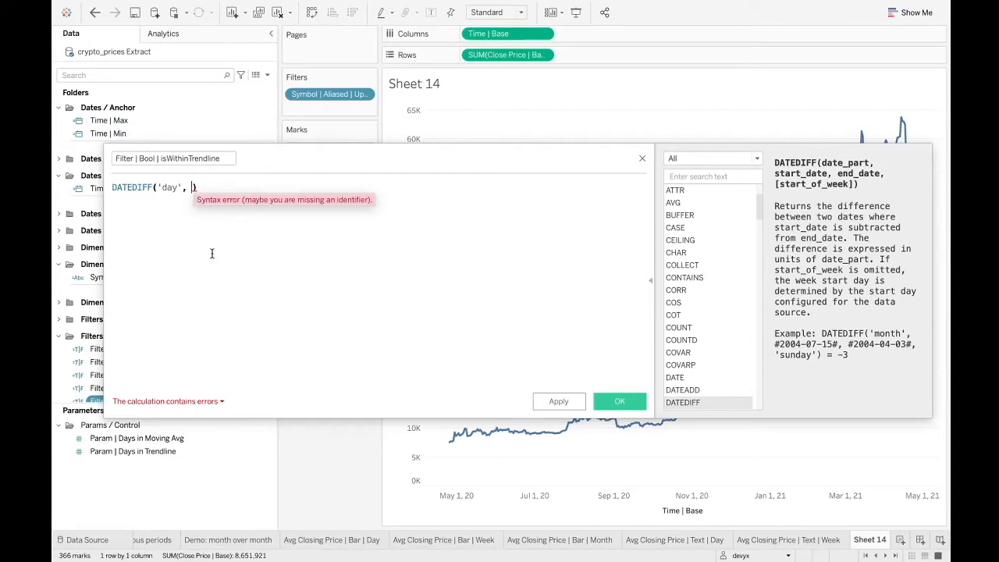
text(time)
click(287, 212)
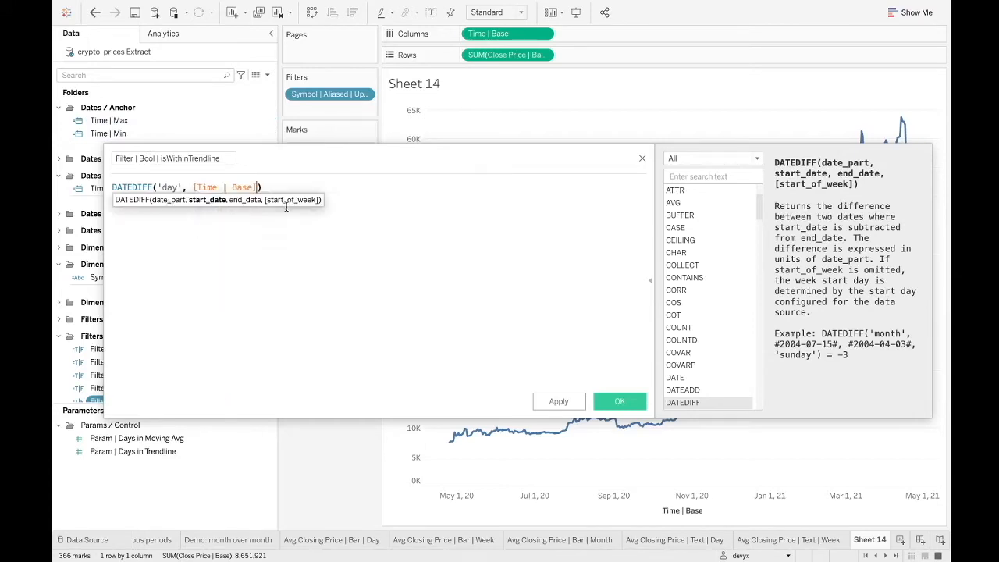
text(, time)
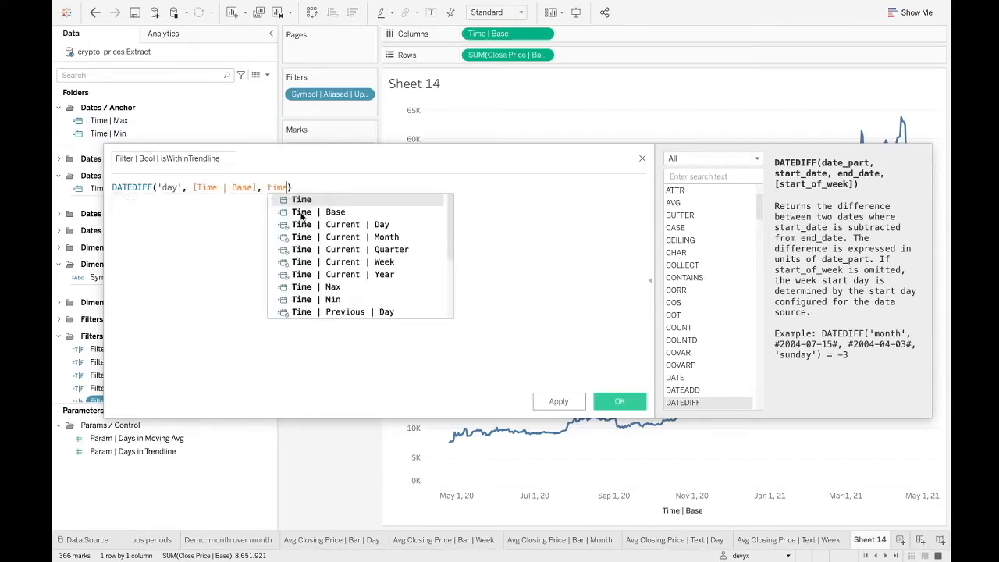
click(332, 288)
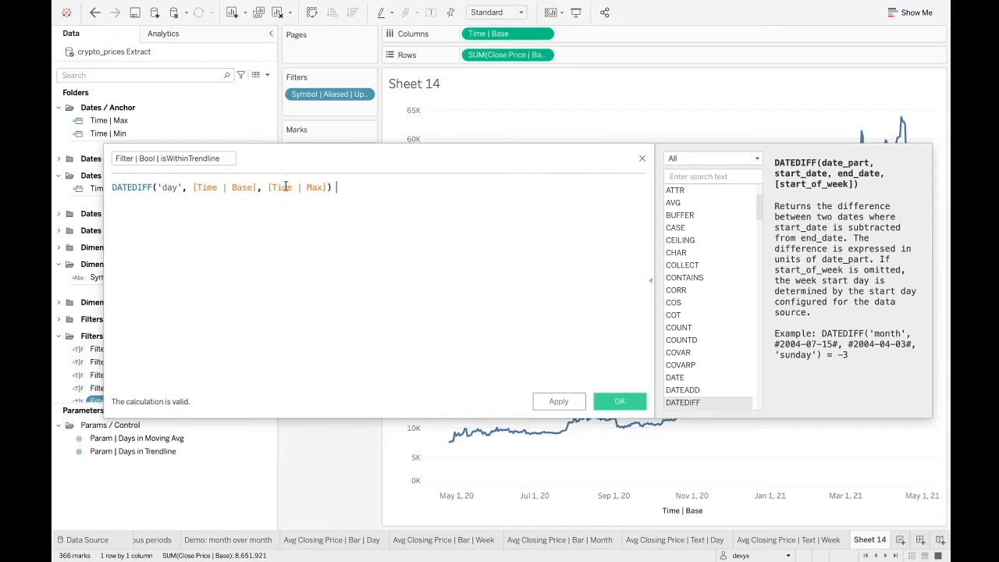
Extend the formula to test whether the day difference is less than [Param | Days in Trendline].
text(<)
click(157, 452)
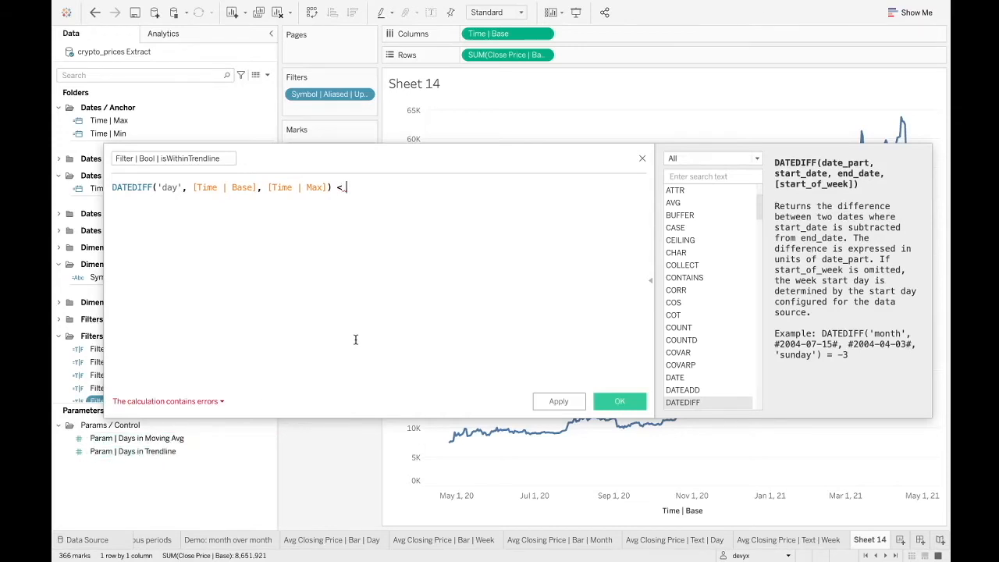
text(para)
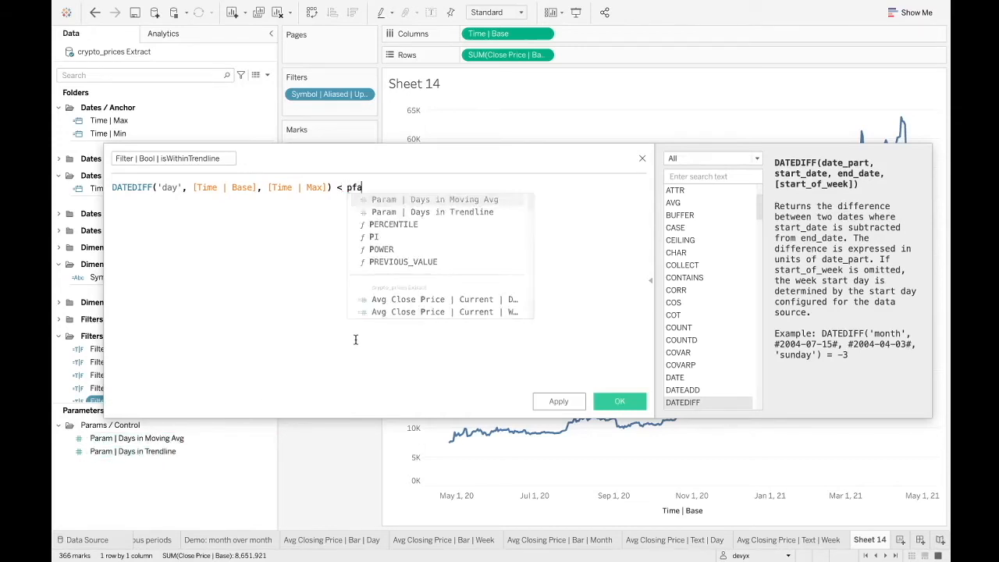
click(490, 211)
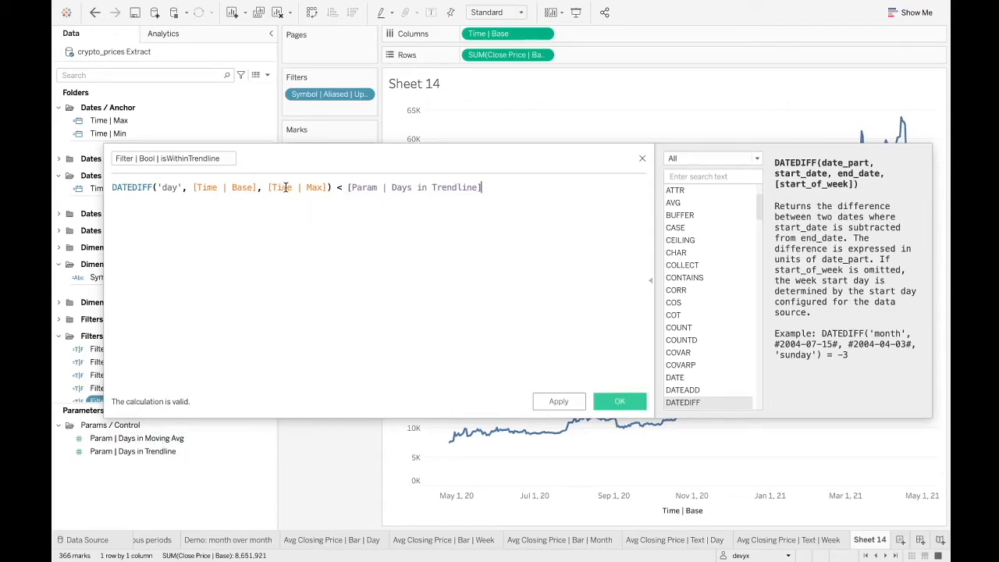
Show the Param | Days in Trendline control on the sheet, review the formula's date fields and save the calculation.
right_click(134, 452)
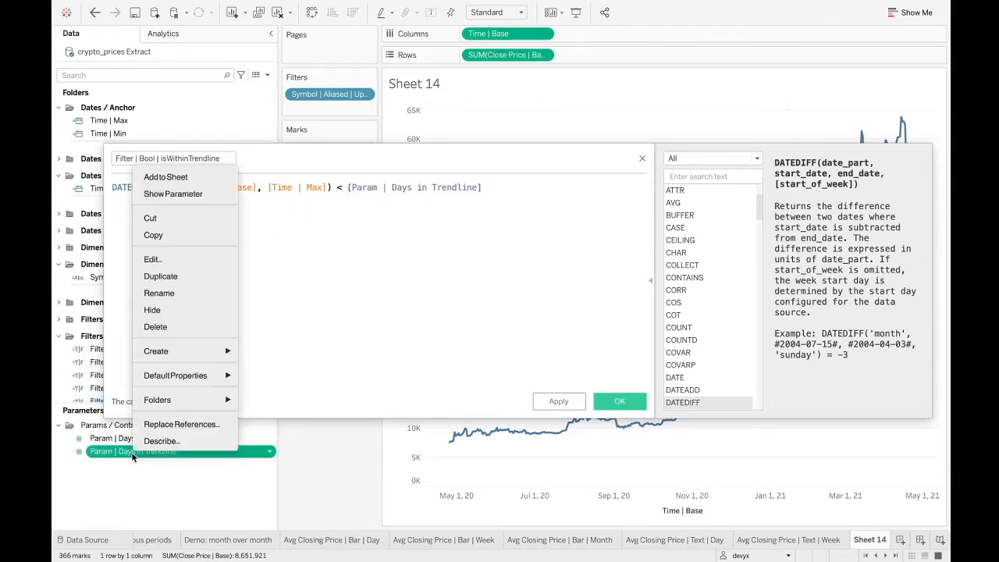
click(188, 195)
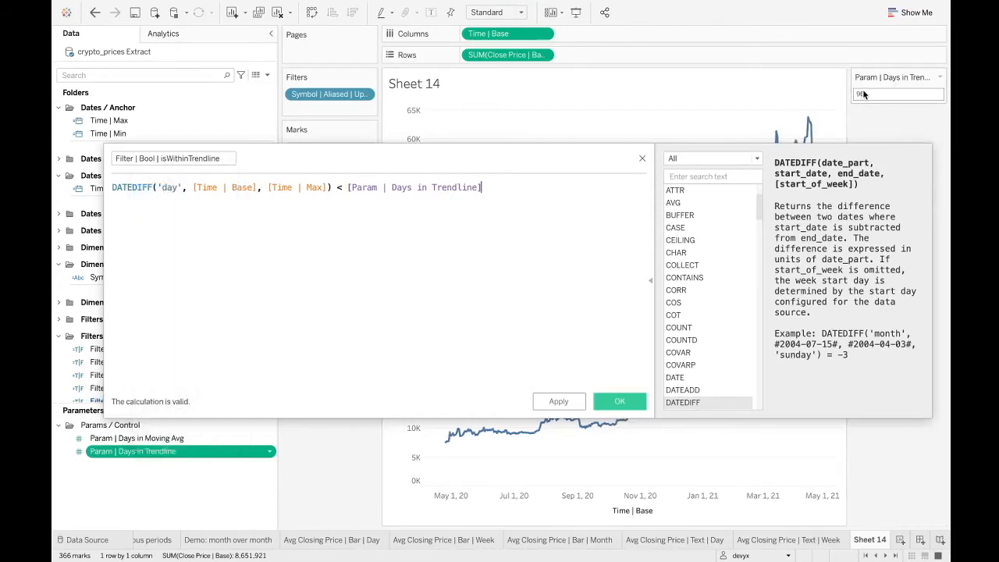
drag(193, 187, 261, 190)
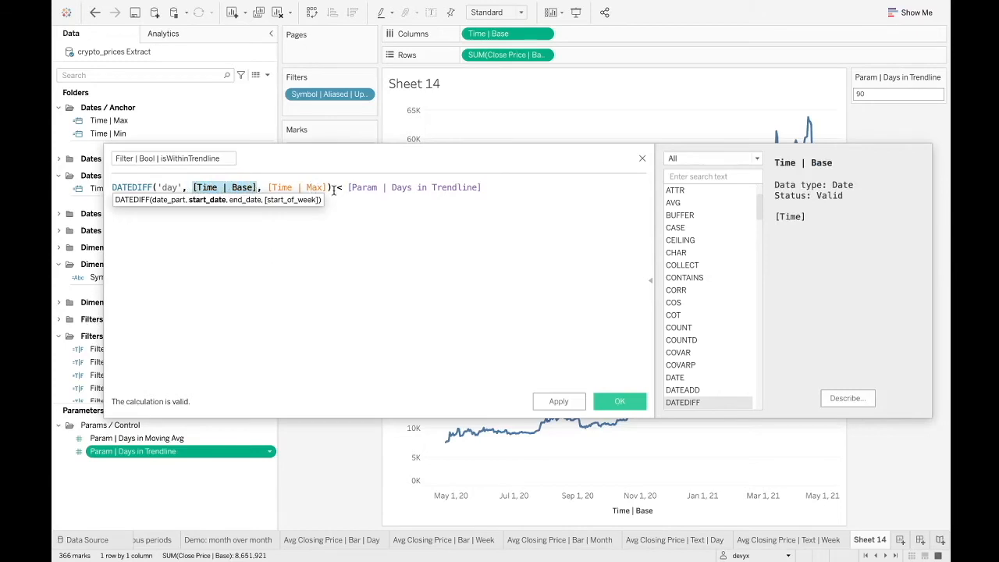
drag(330, 187, 268, 187)
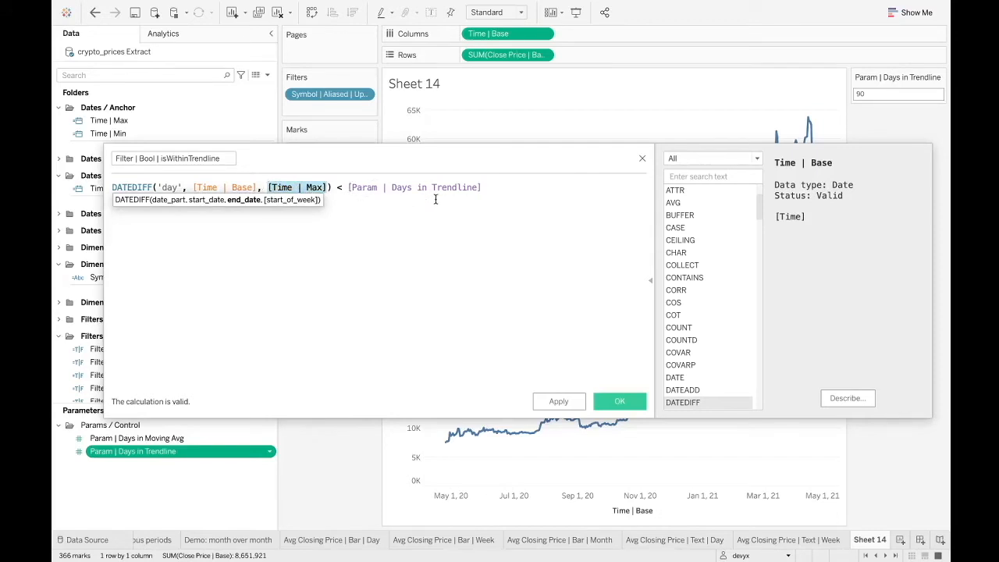
click(340, 222)
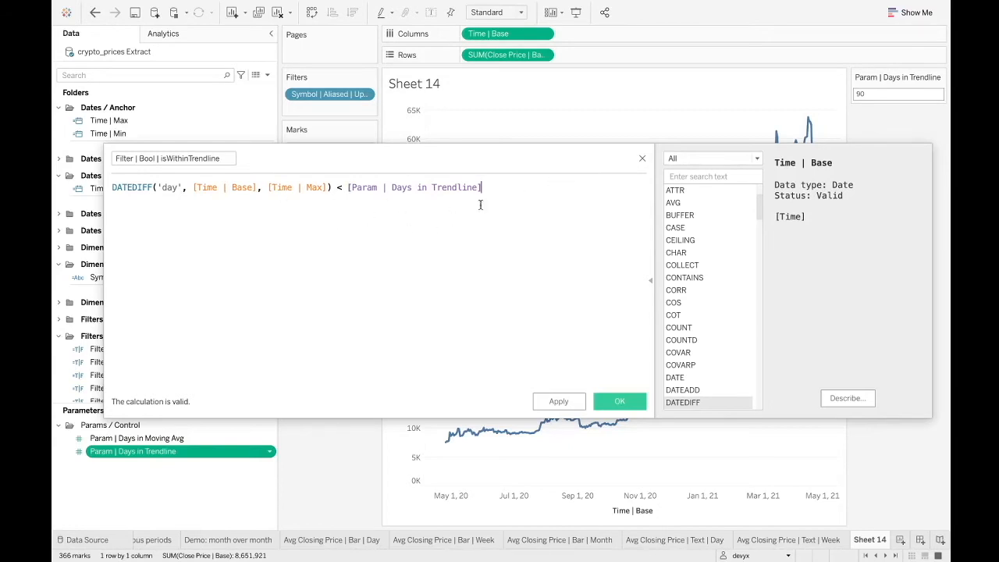
click(635, 401)
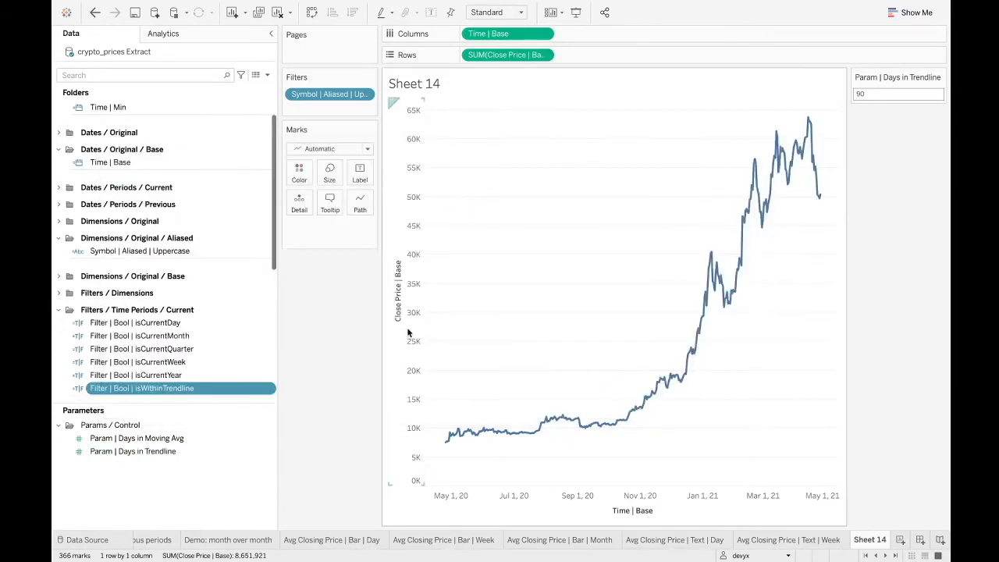
Filter the sheet by Filter | Bool | isWithinTrendline, keeping only True, and check the plotted dates.
drag(218, 388, 312, 113)
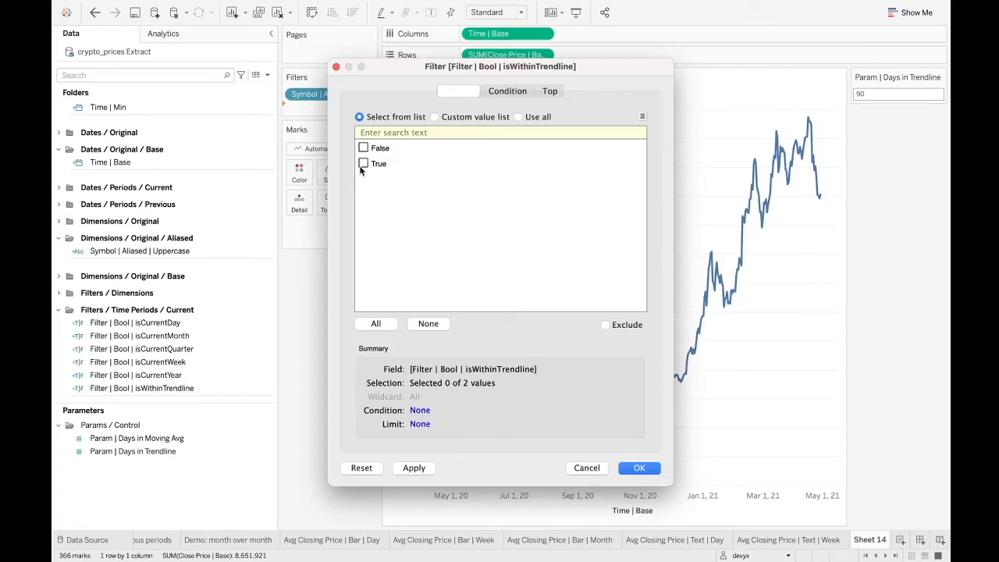
click(363, 164)
click(645, 469)
mouse_move(823, 200)
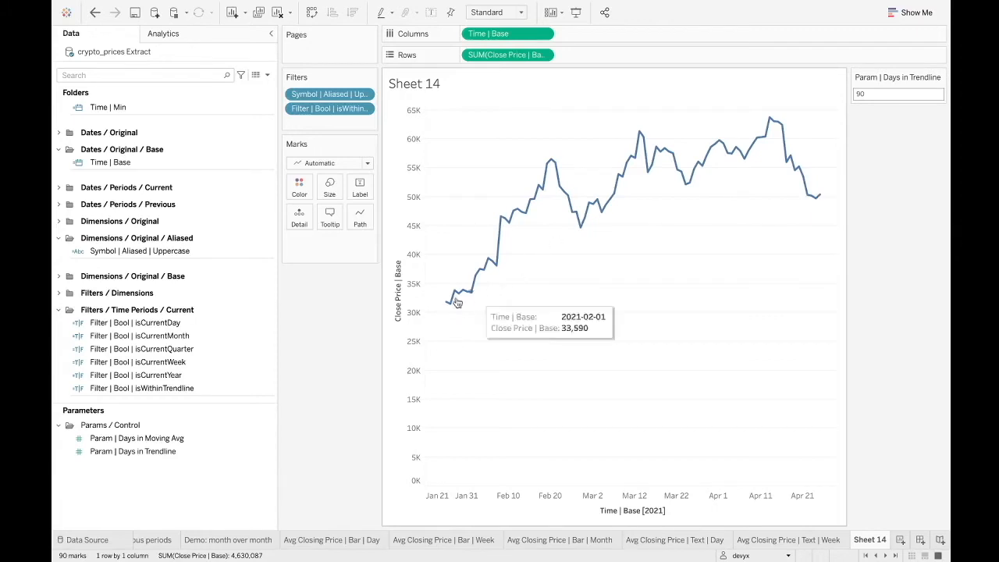
Review the days-in-trendline parameter value and the formula of Filter | Bool | isWithinTrendline without changing them.
click(861, 93)
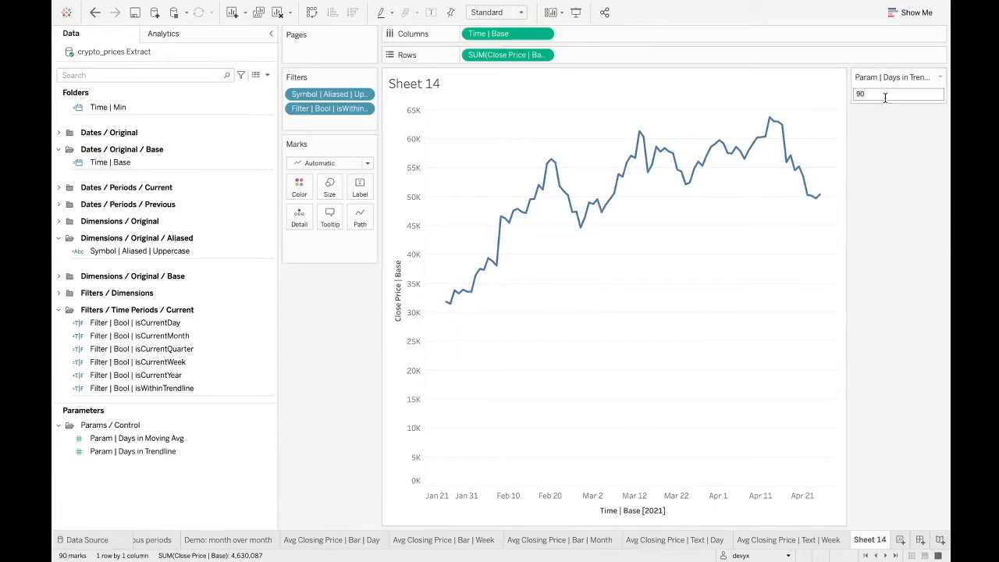
click(654, 292)
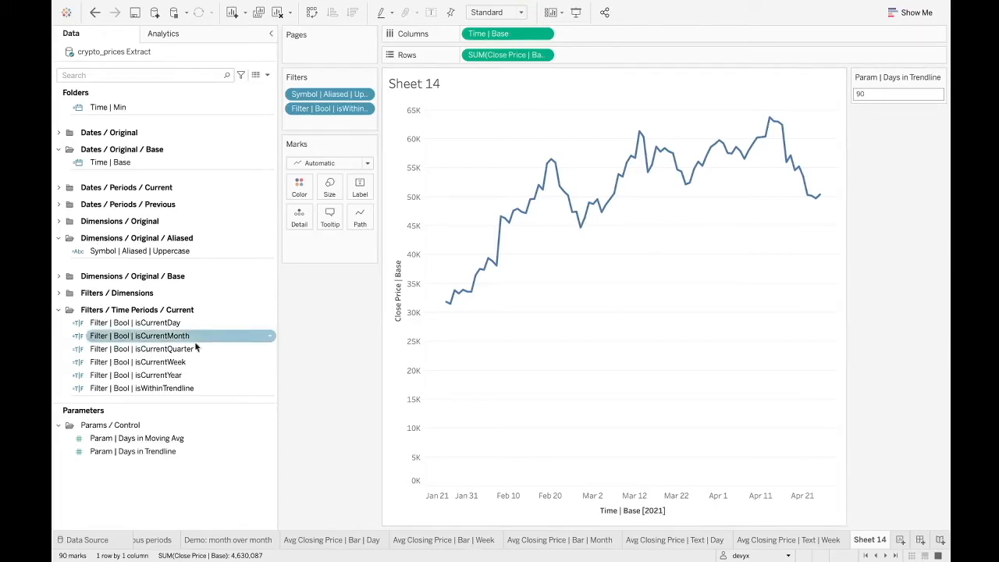
right_click(166, 389)
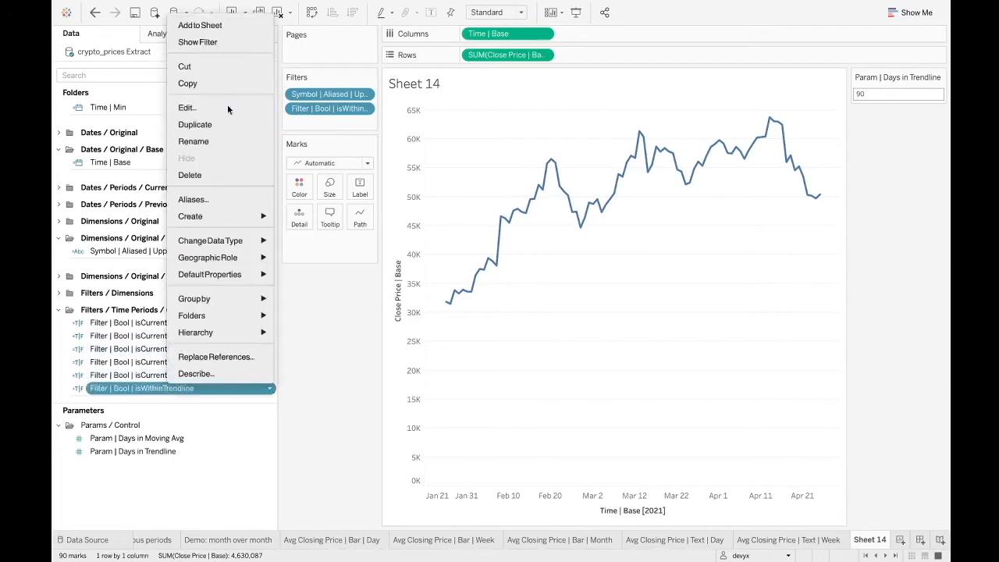
click(227, 105)
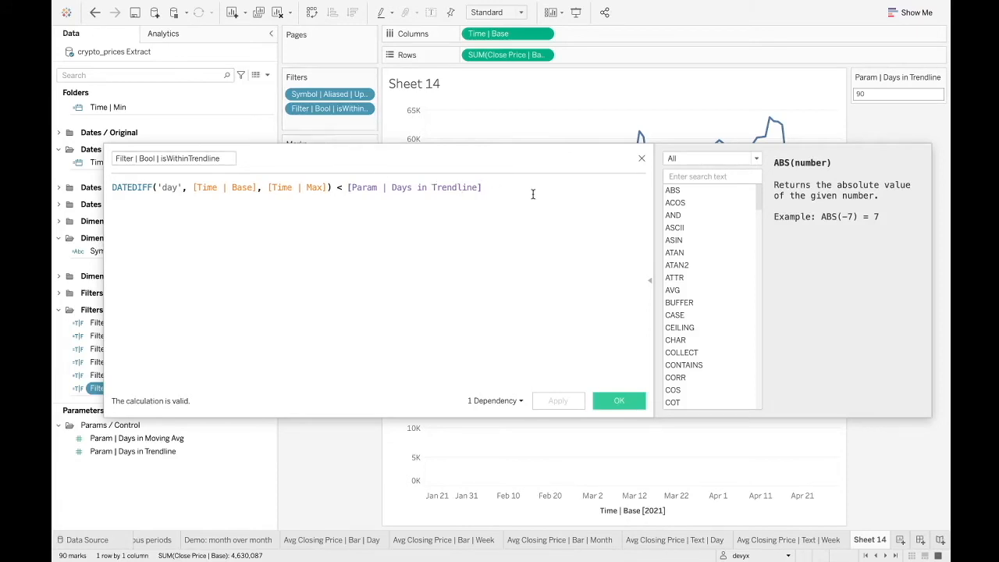
click(641, 159)
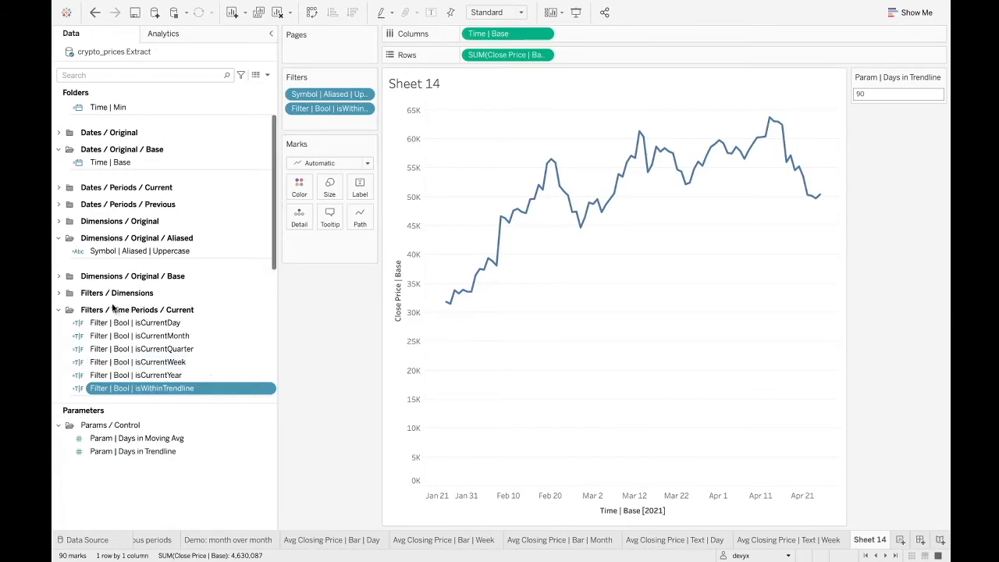
Try adding Close Price | Base to Rows as a second measure, and remove it again.
scroll(98, 335, down, 5)
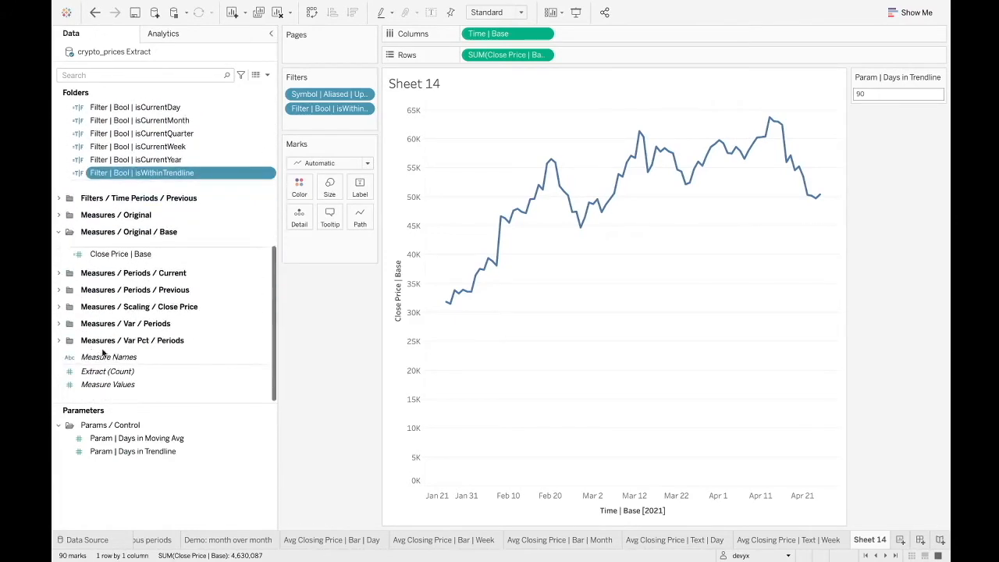
click(131, 256)
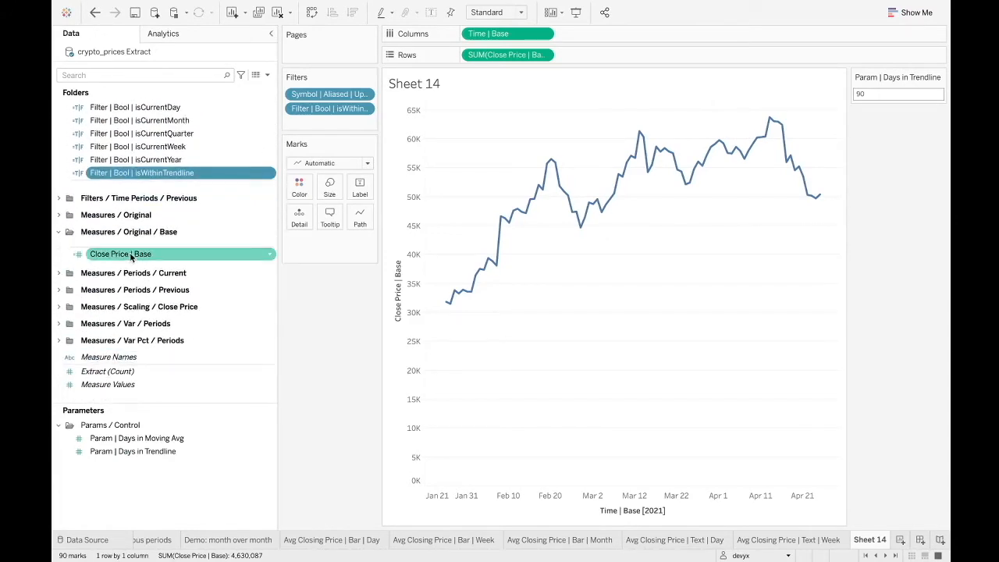
drag(131, 257, 645, 60)
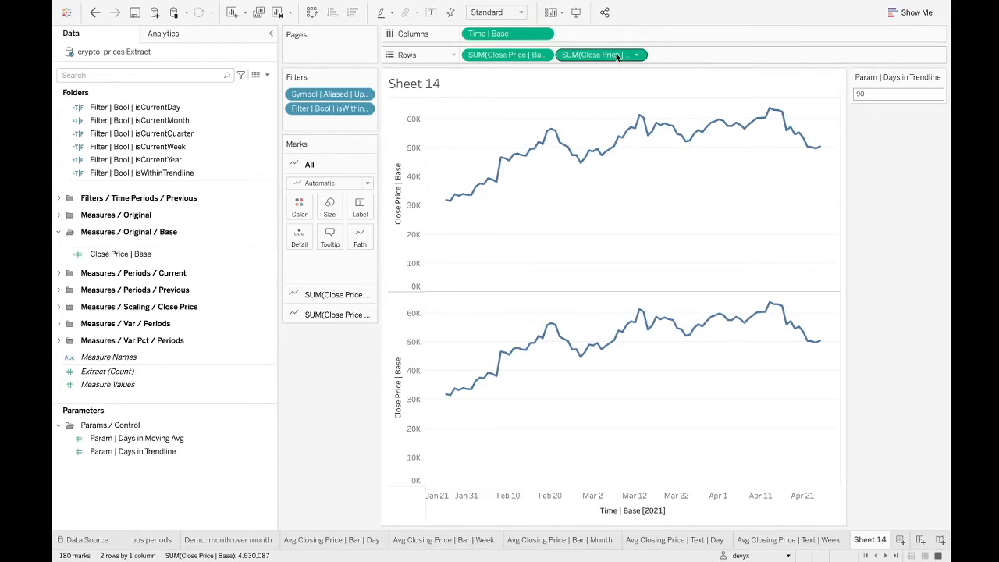
drag(616, 56, 412, 166)
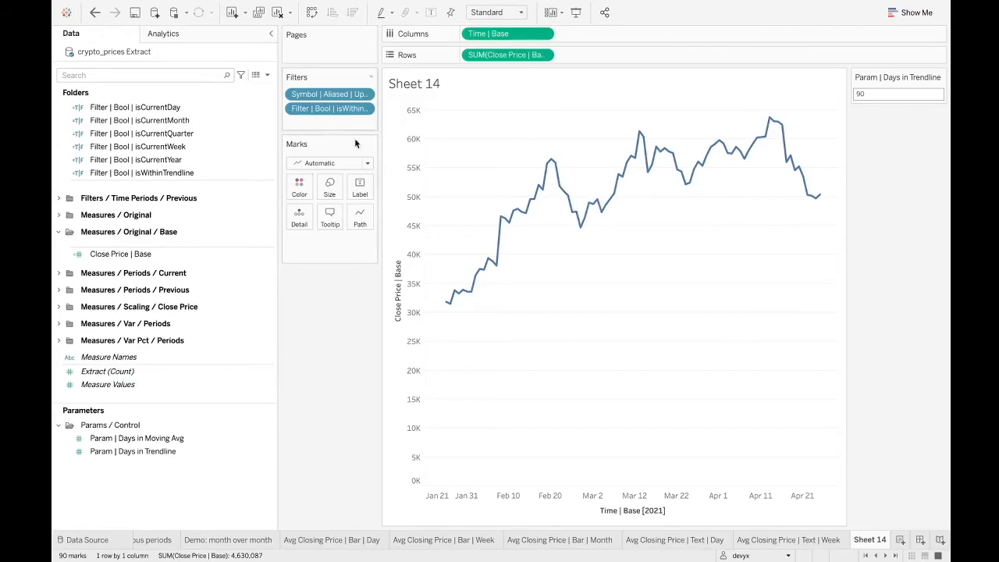
Duplicate SUM(Close Price | Base) on Rows and apply a Moving Average quick table calculation to the copy.
drag(508, 56, 601, 56)
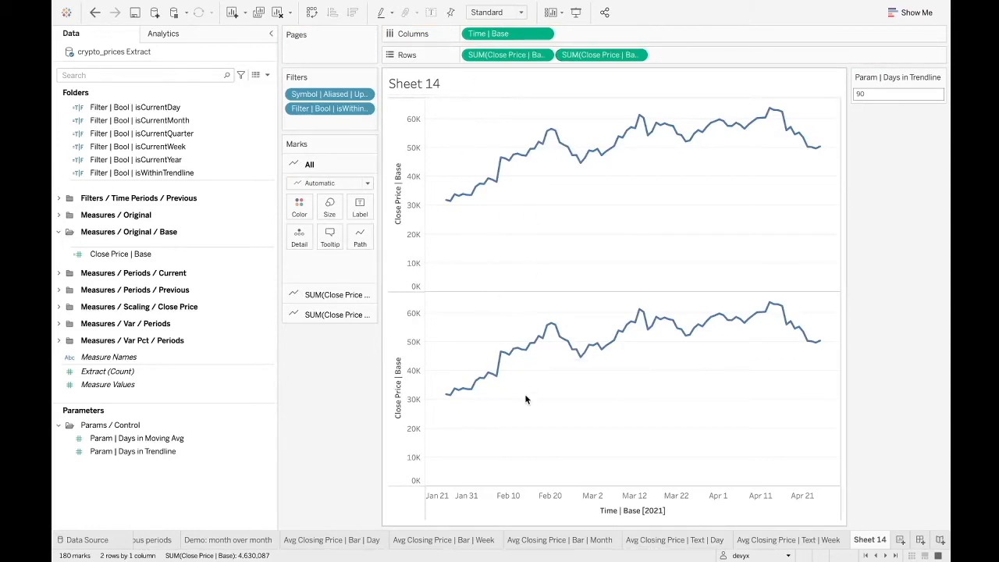
right_click(621, 56)
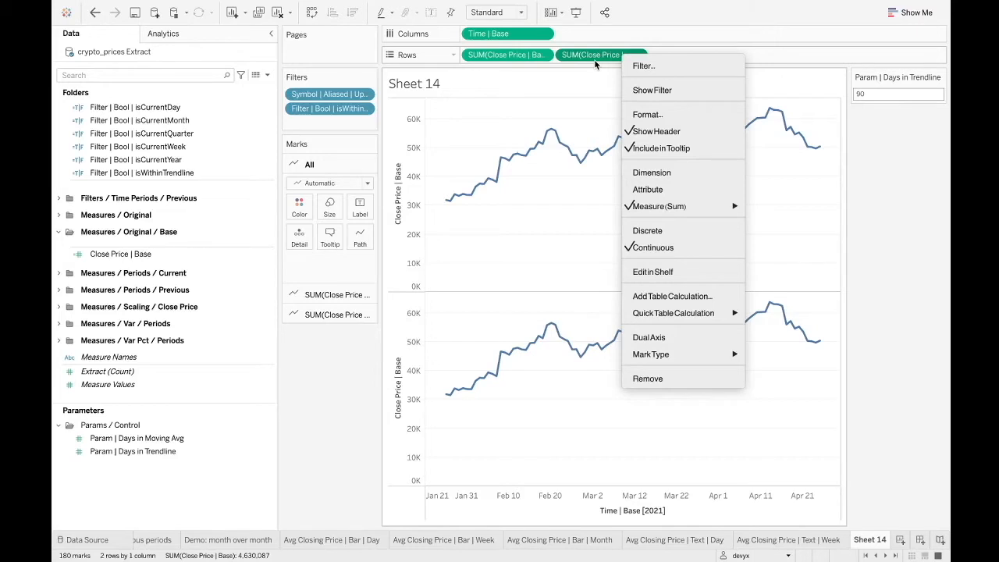
mouse_move(672, 310)
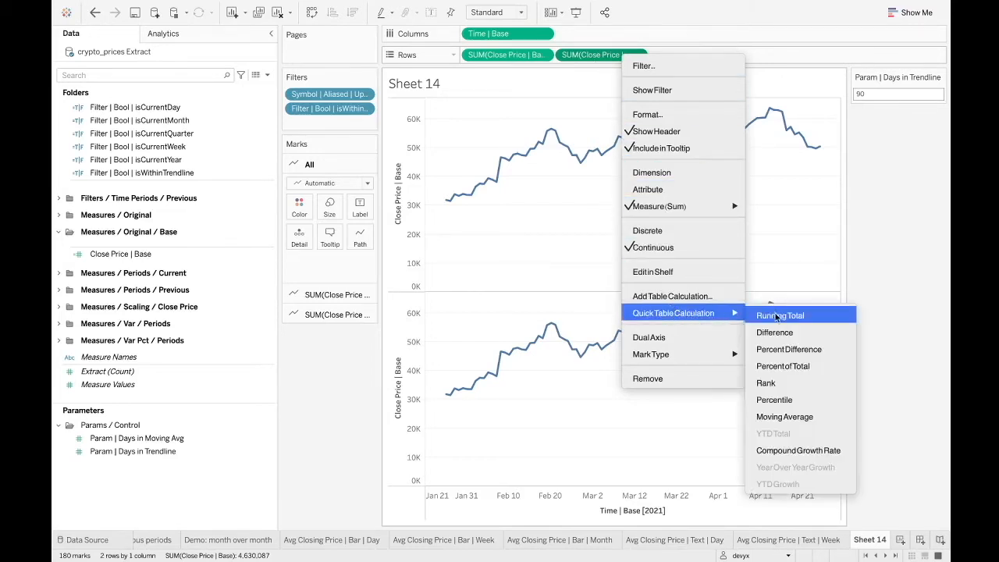
click(784, 416)
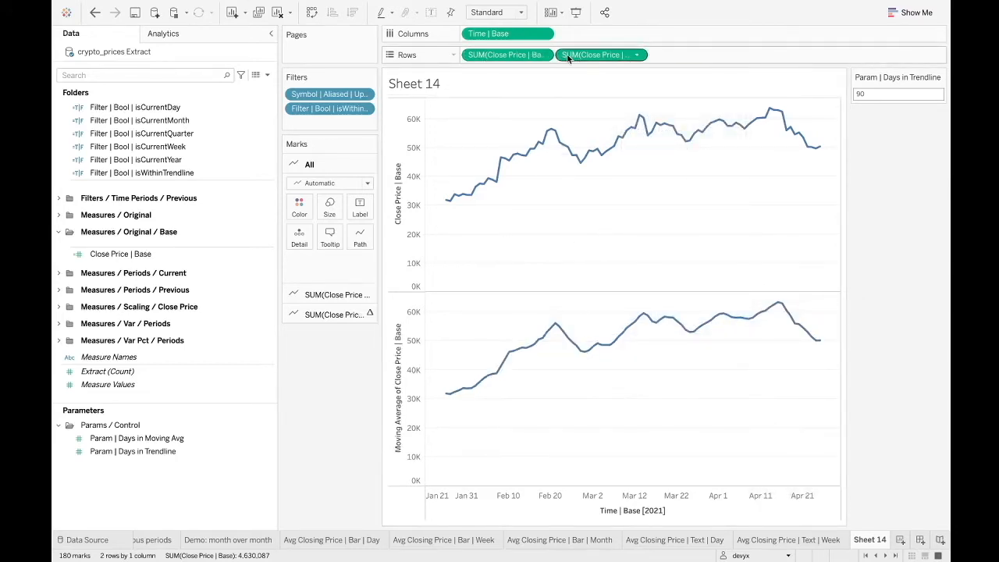
Try placing the moving average on the closing-price axis as a shared axis, and undo it.
drag(587, 58, 398, 176)
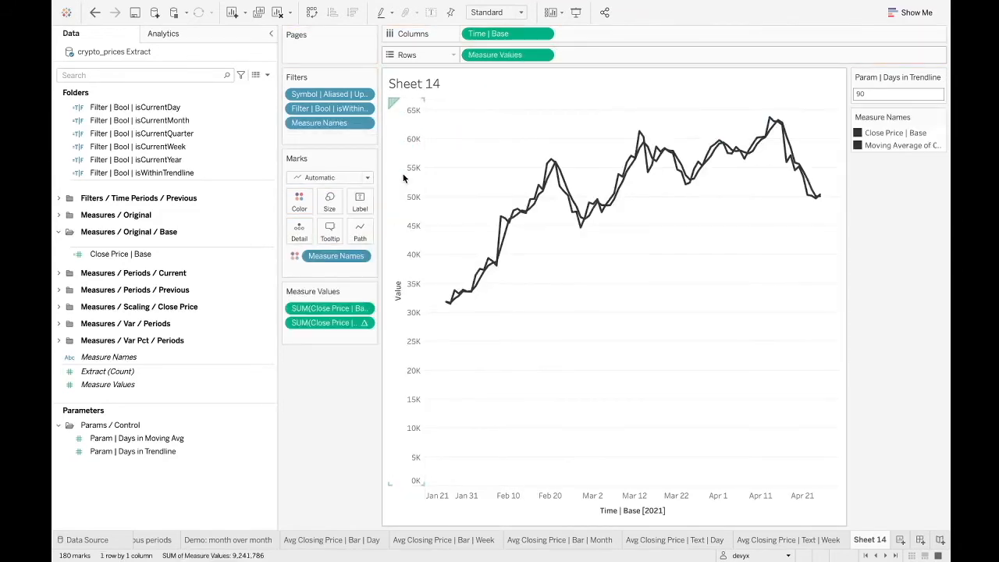
key(ctrl+z)
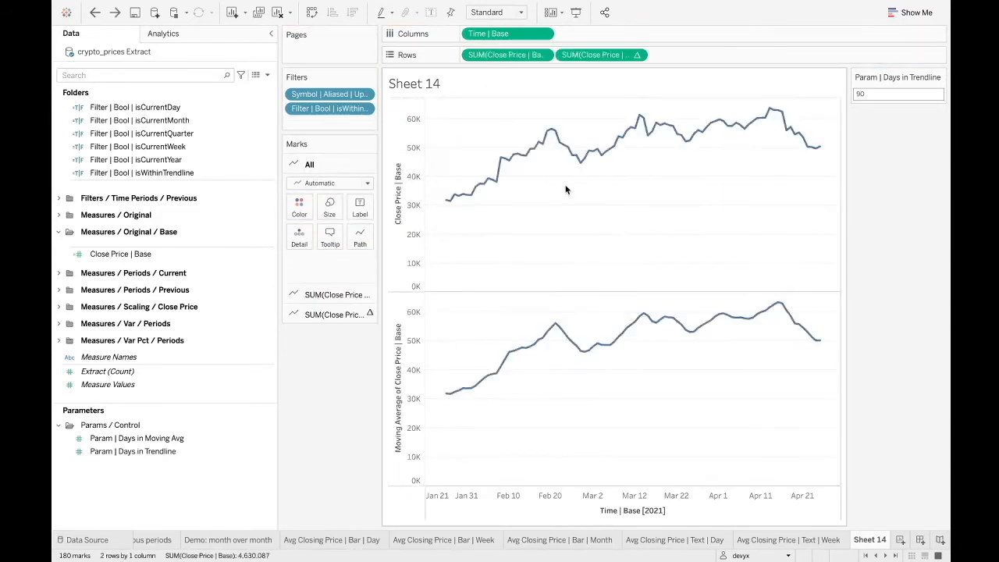
Turn the moving-average measure on Rows into a dual axis with SUM(Close Price | Base).
right_click(601, 53)
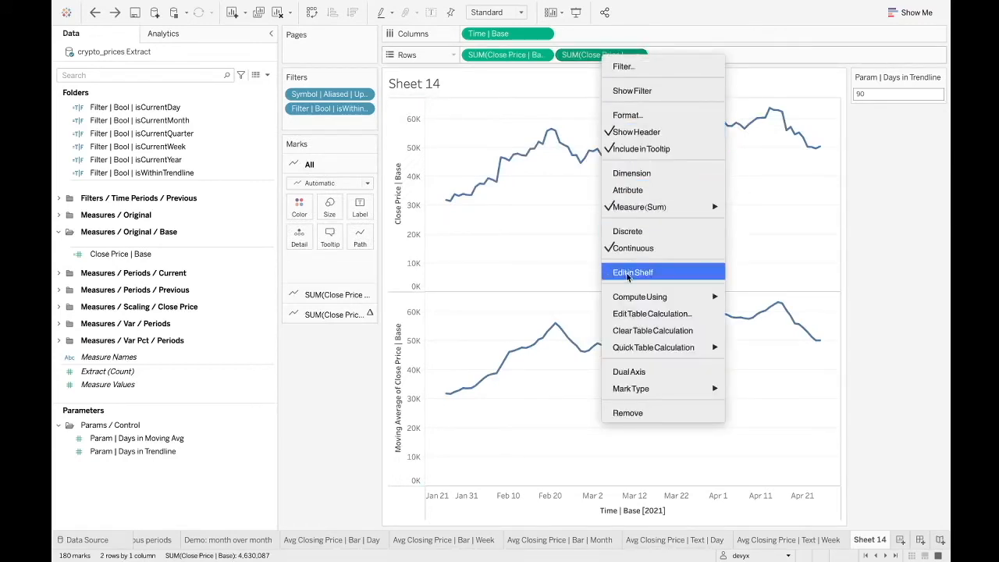
click(642, 375)
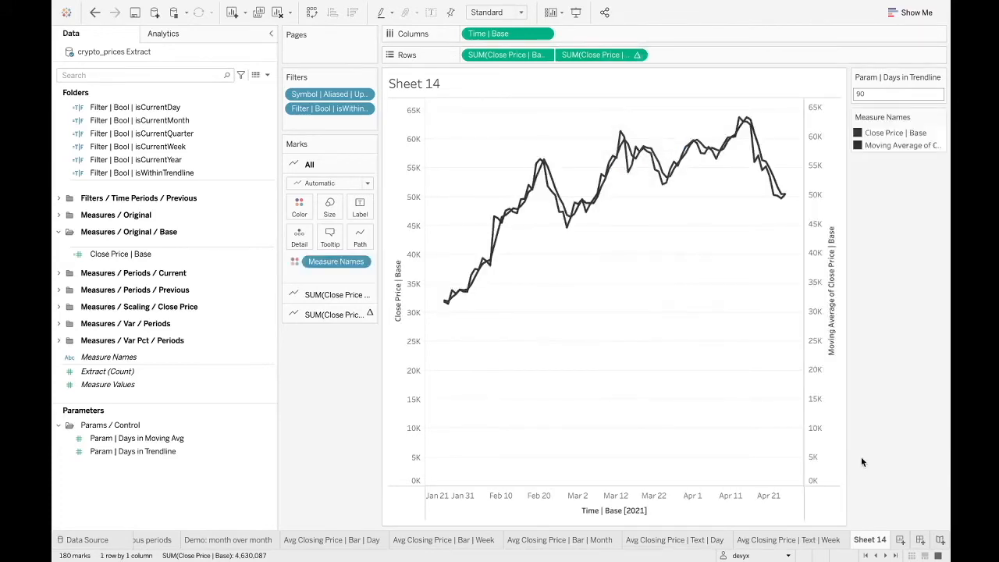
Synchronize the moving-average axis with the closing-price axis and hide its header.
right_click(814, 187)
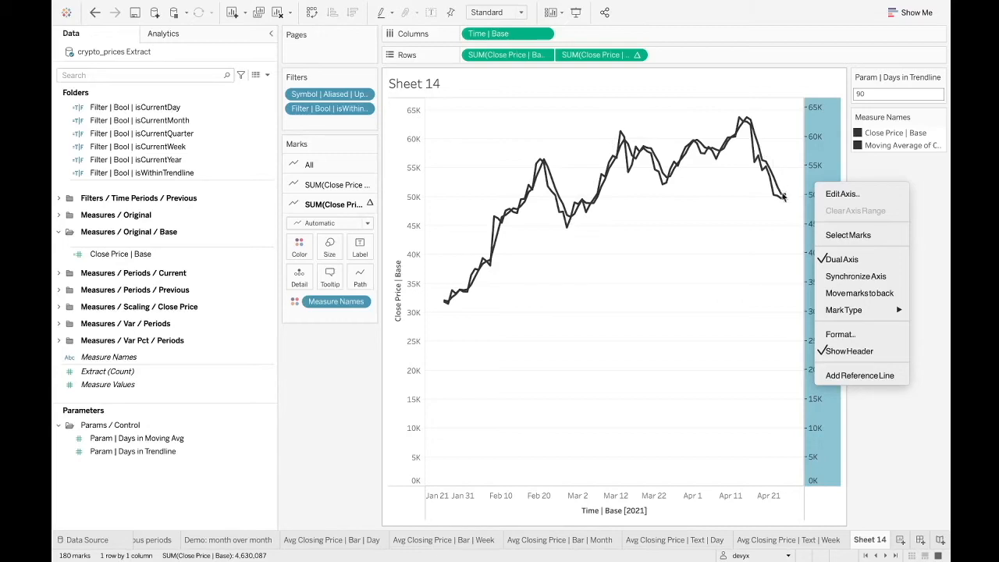
click(729, 283)
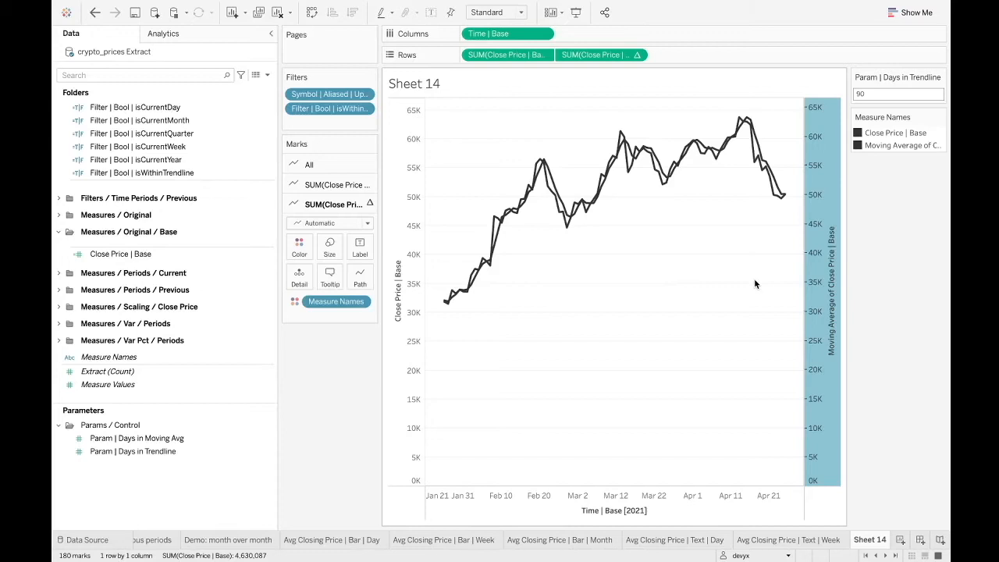
right_click(824, 268)
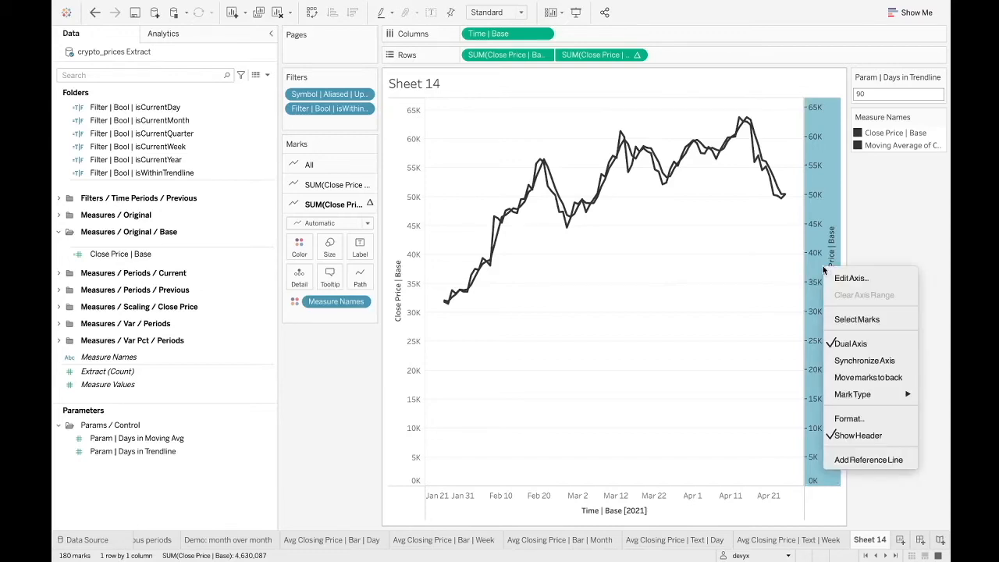
click(861, 360)
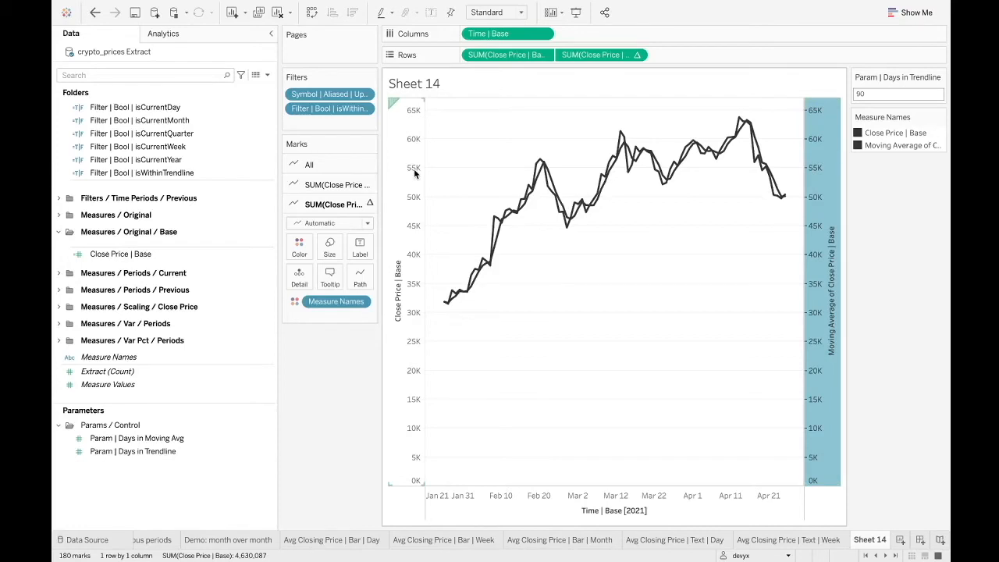
right_click(814, 270)
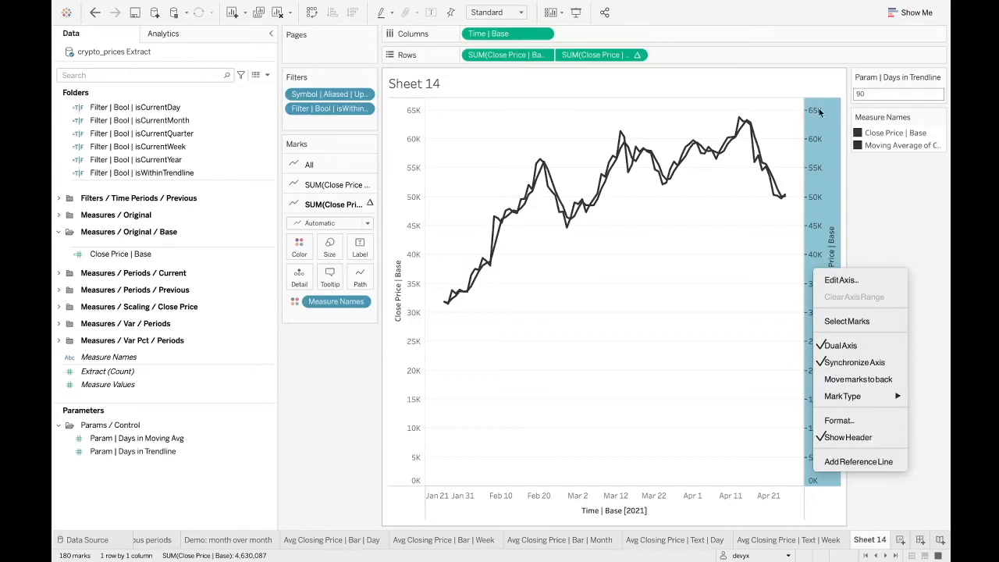
click(837, 437)
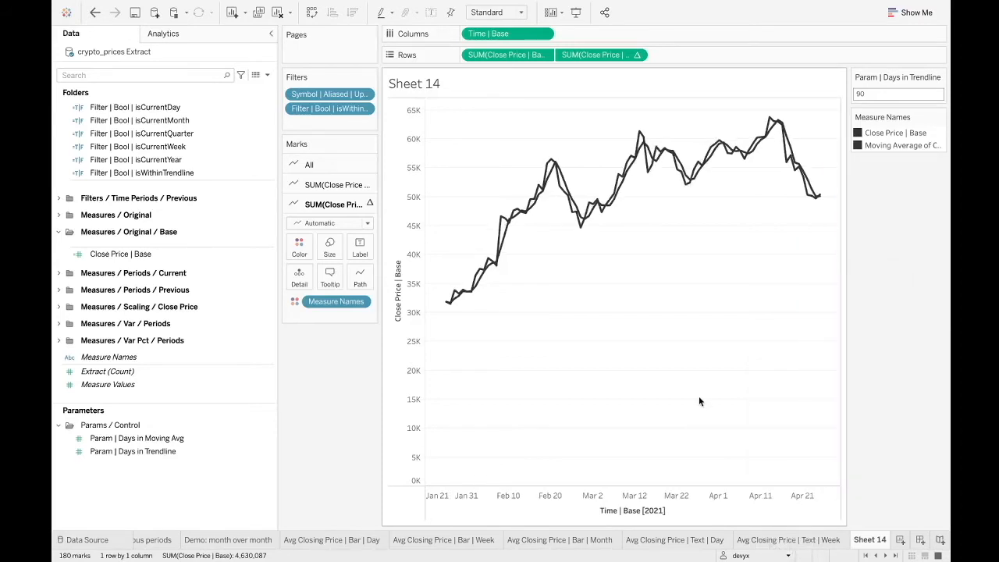
Compare the Marks cards for all measures, the closing price and the moving average.
click(332, 164)
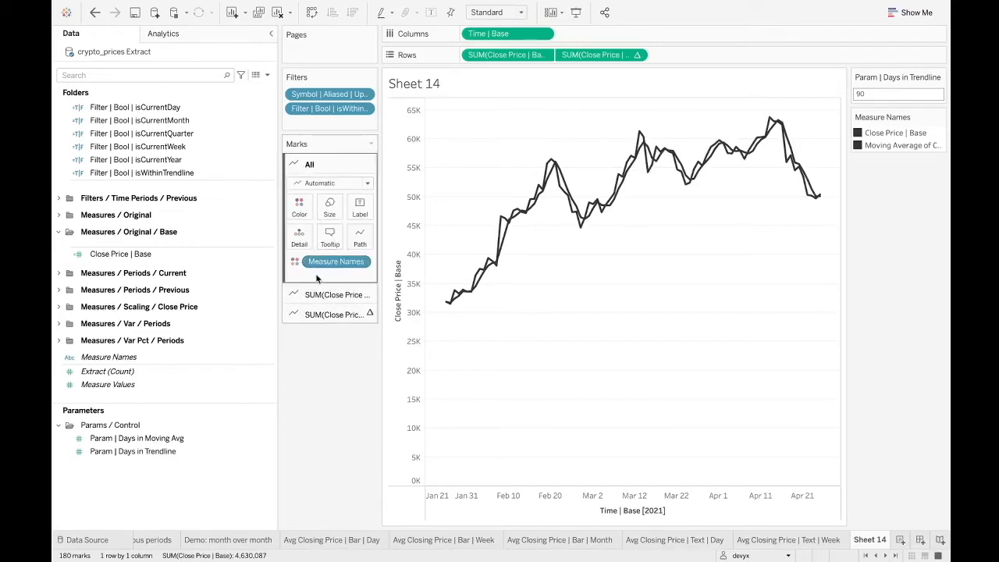
click(310, 293)
click(308, 313)
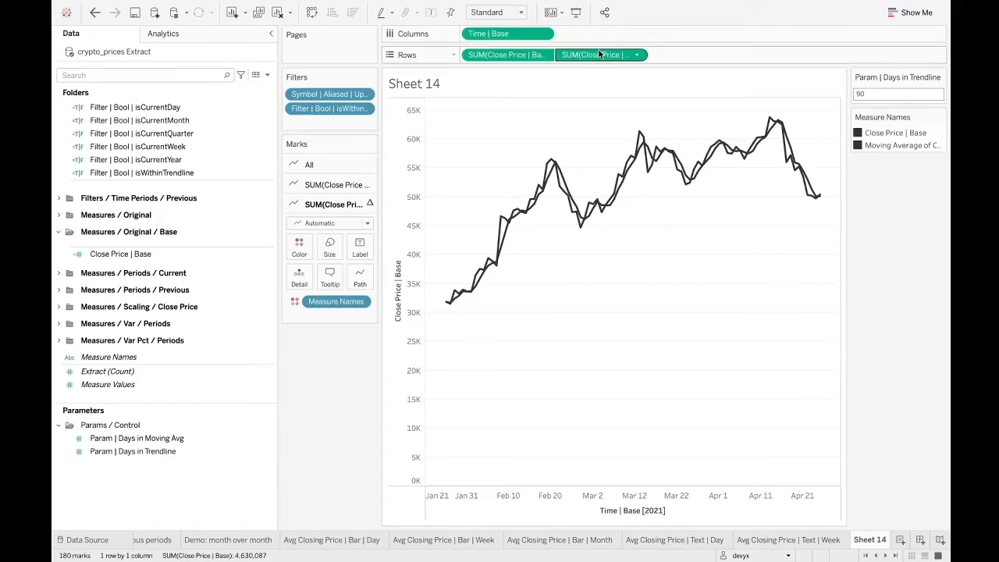
drag(333, 204, 317, 320)
click(318, 319)
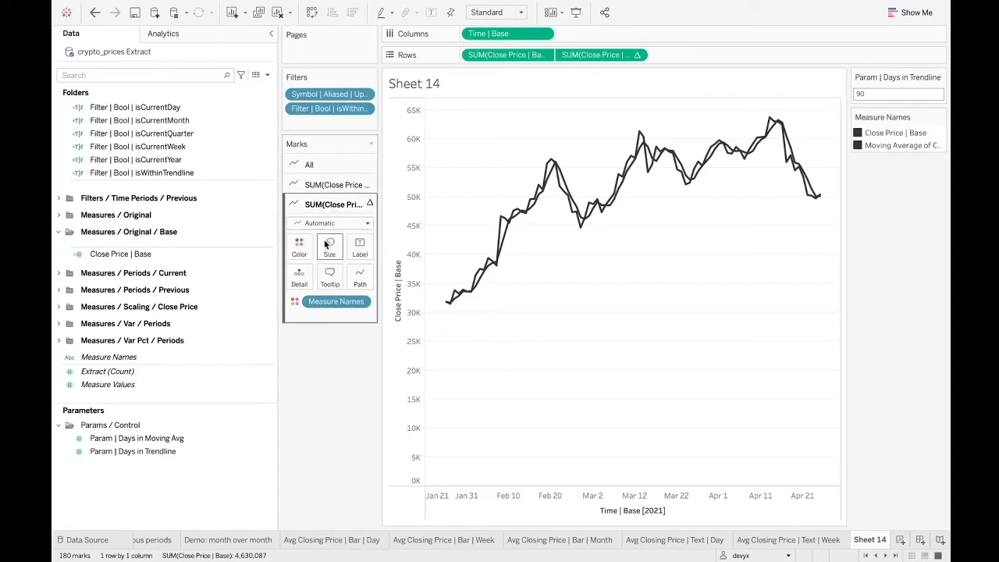
Make both lines thinner by reducing the mark size for all measures.
click(328, 166)
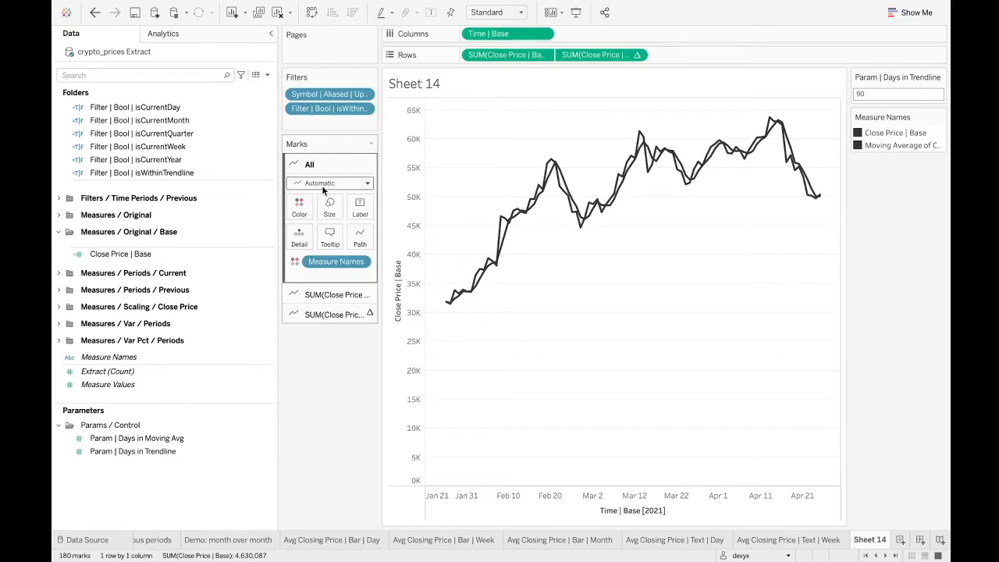
click(316, 294)
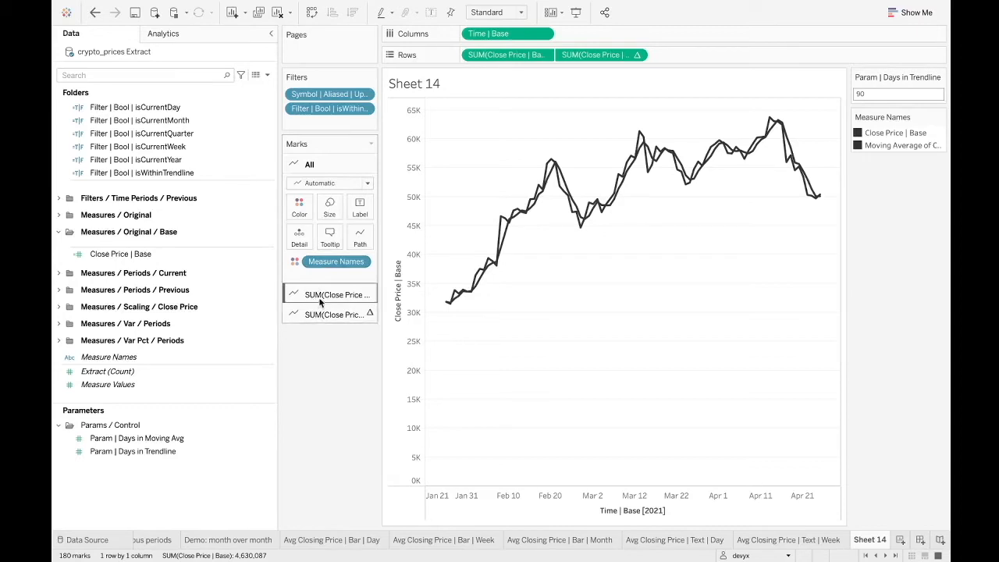
click(320, 297)
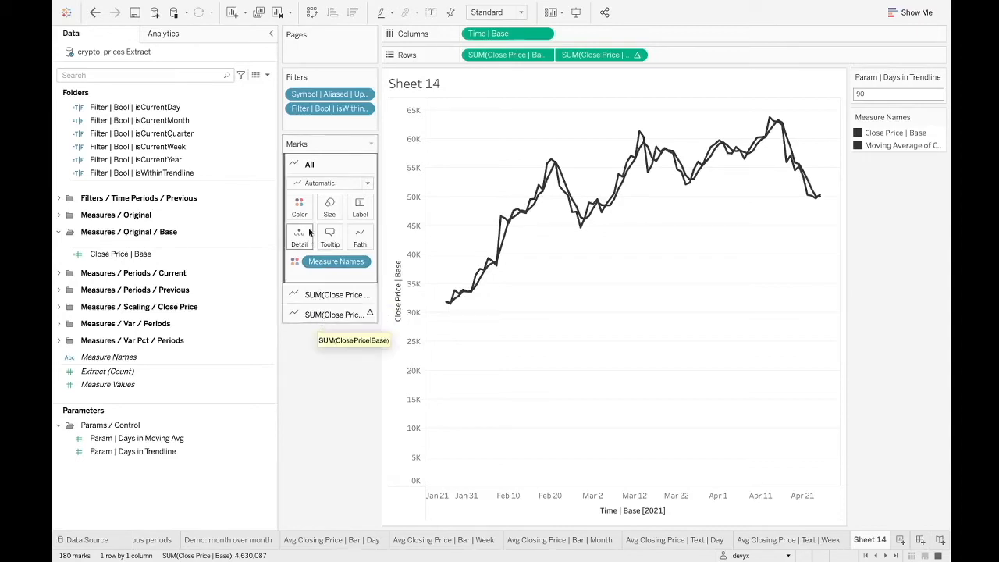
click(329, 207)
drag(352, 237, 341, 240)
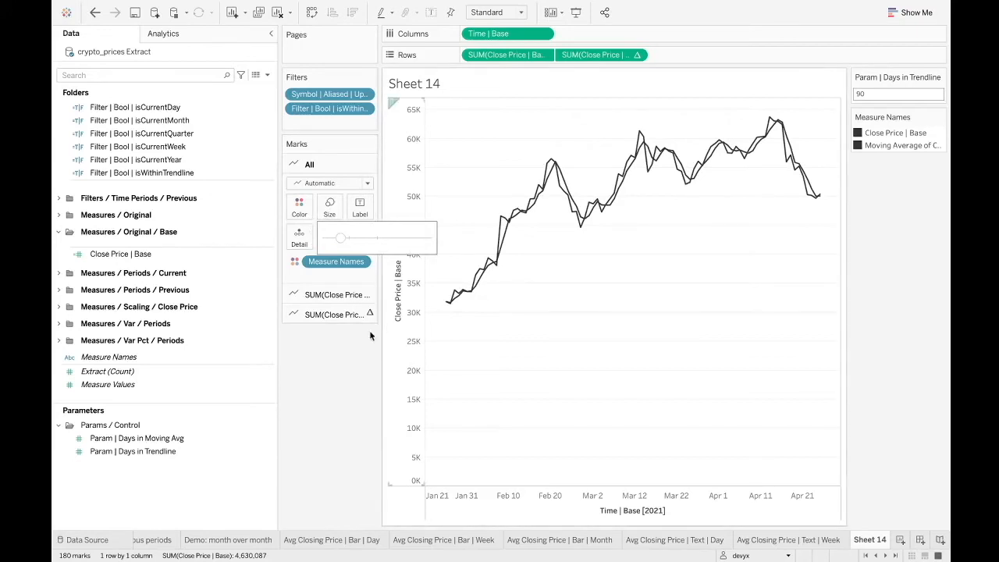
click(343, 295)
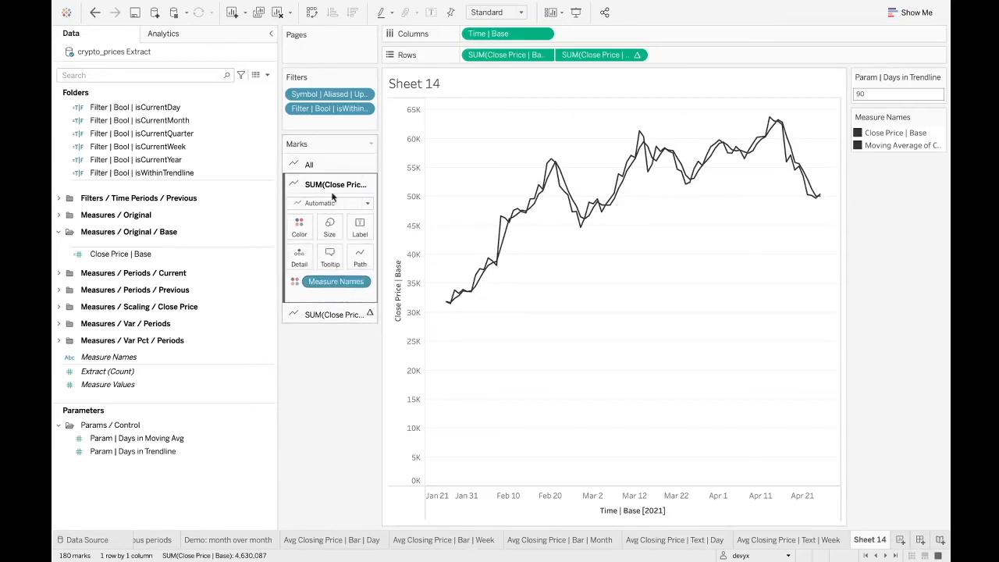
click(299, 233)
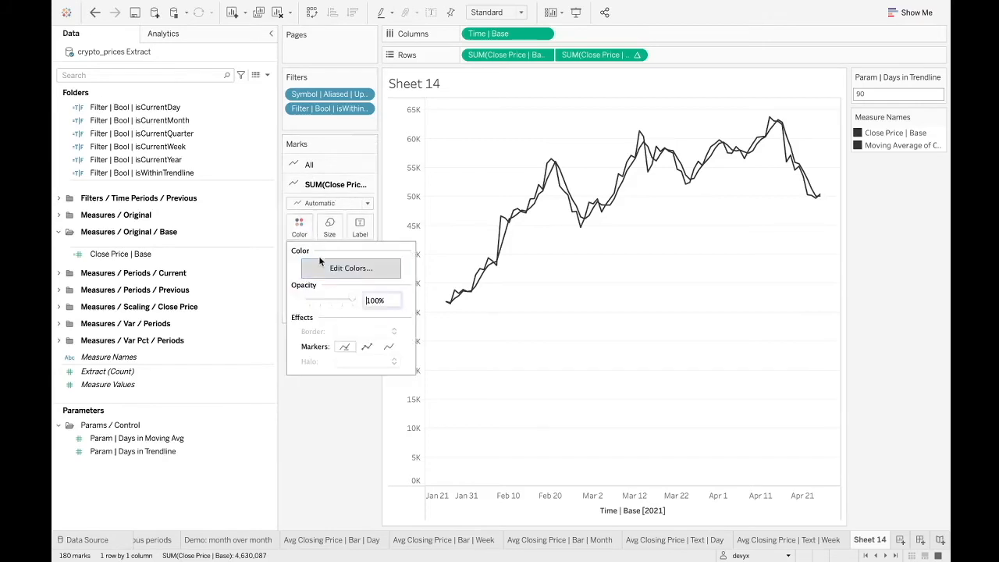
click(320, 266)
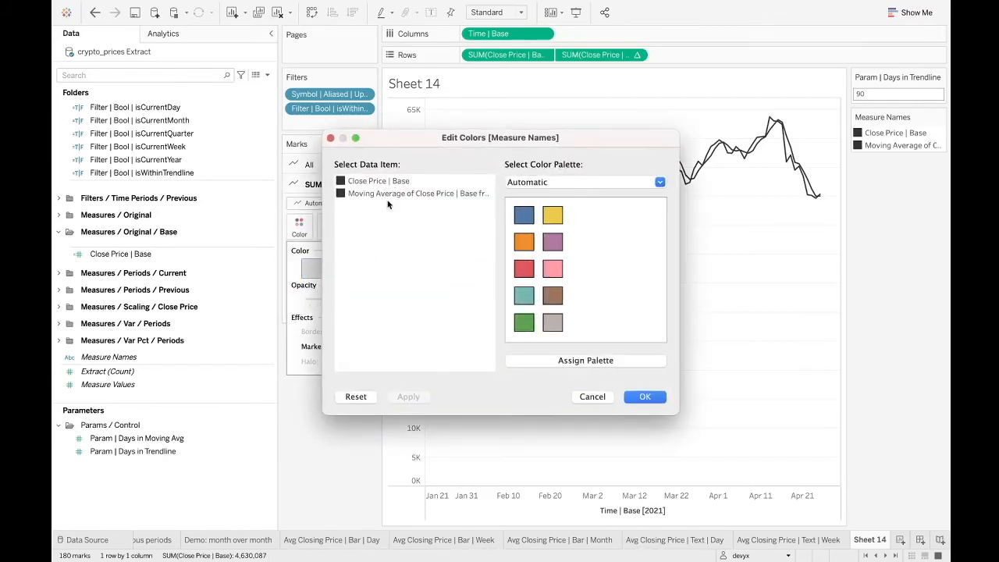
click(330, 139)
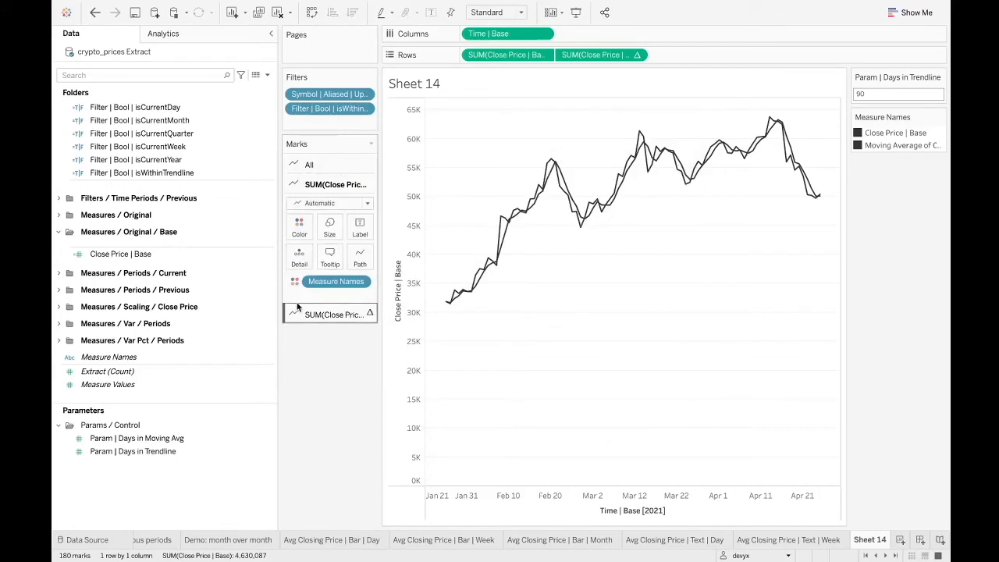
Remove Measure Names from the color encoding of both the closing-price and the moving-average marks.
drag(320, 285, 312, 386)
click(328, 298)
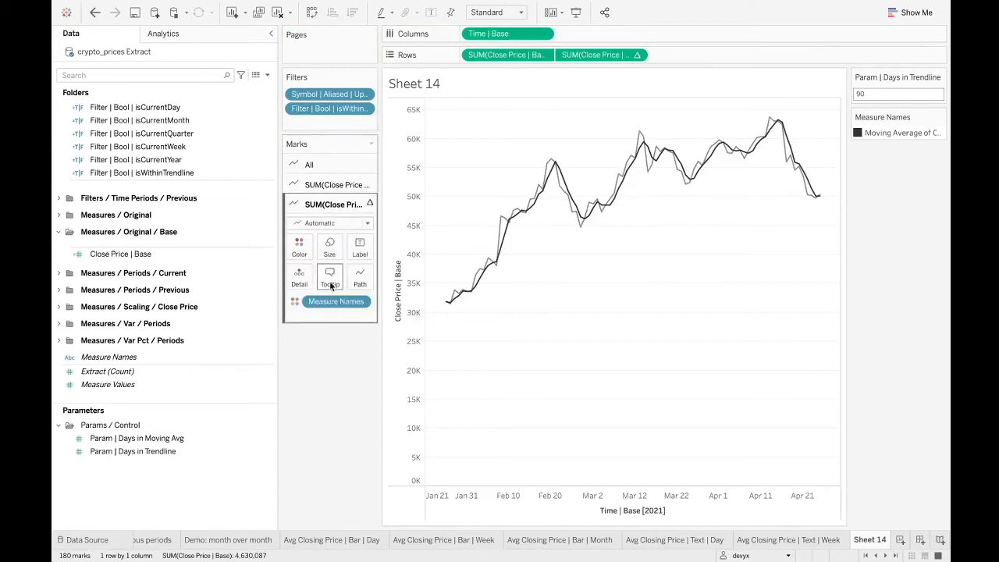
drag(326, 301, 310, 416)
Color the closing-price line near-black.
click(336, 170)
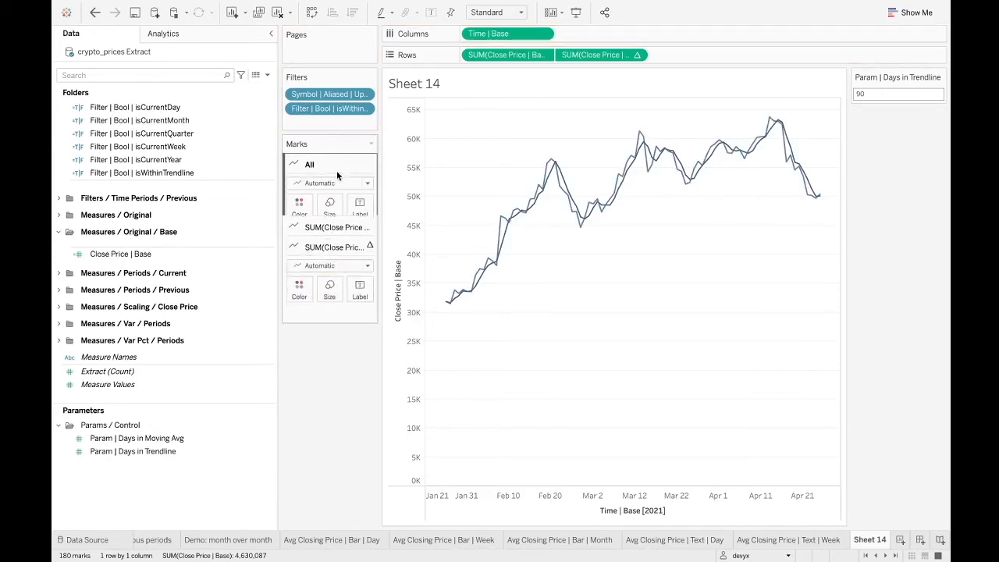
click(306, 294)
click(327, 301)
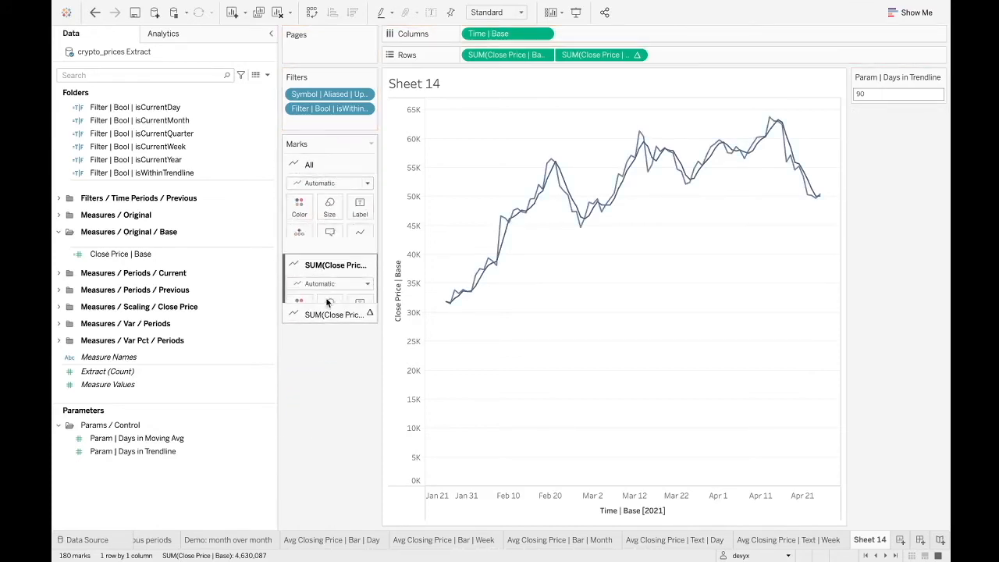
click(303, 229)
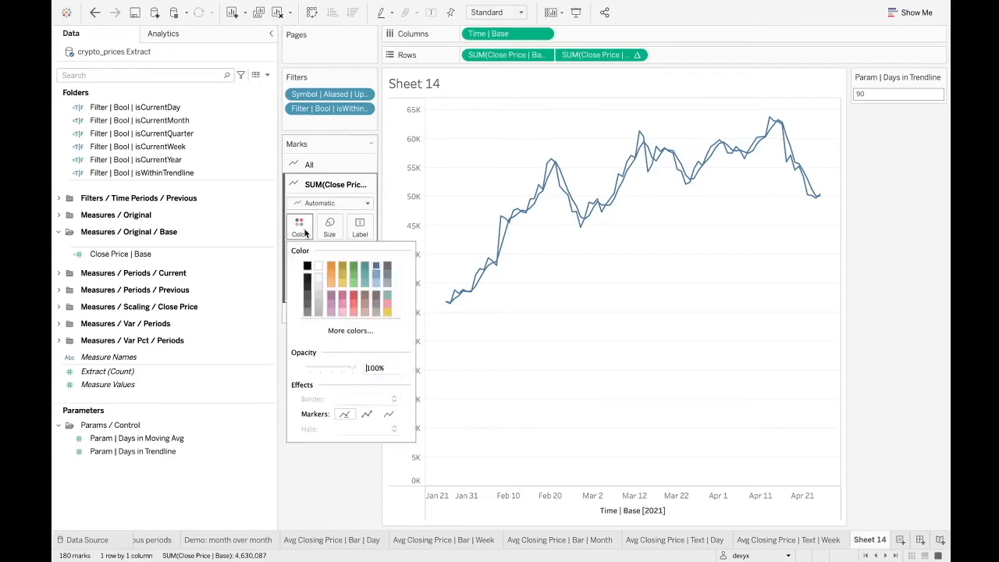
click(308, 289)
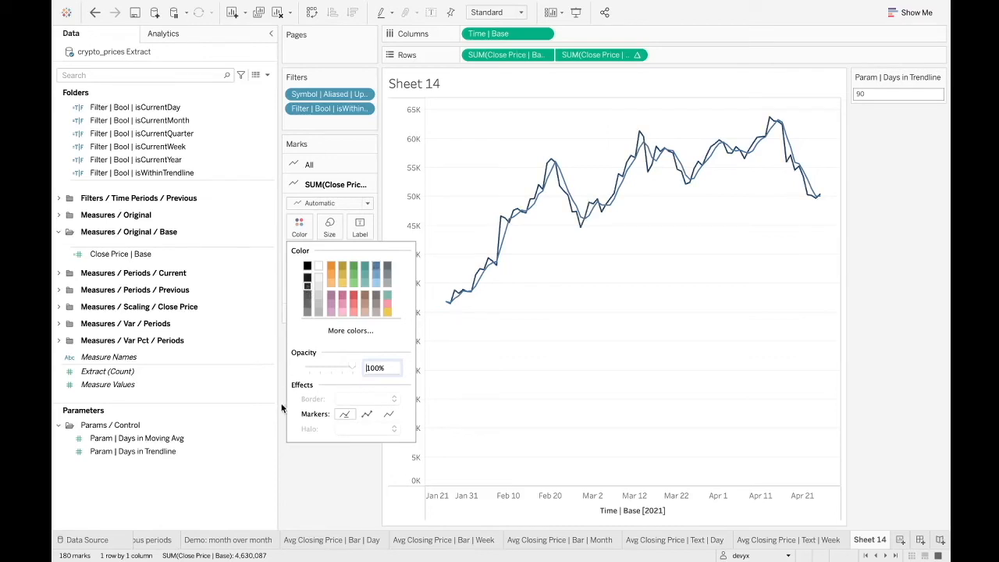
click(314, 463)
Color the moving-average line light gray.
click(311, 315)
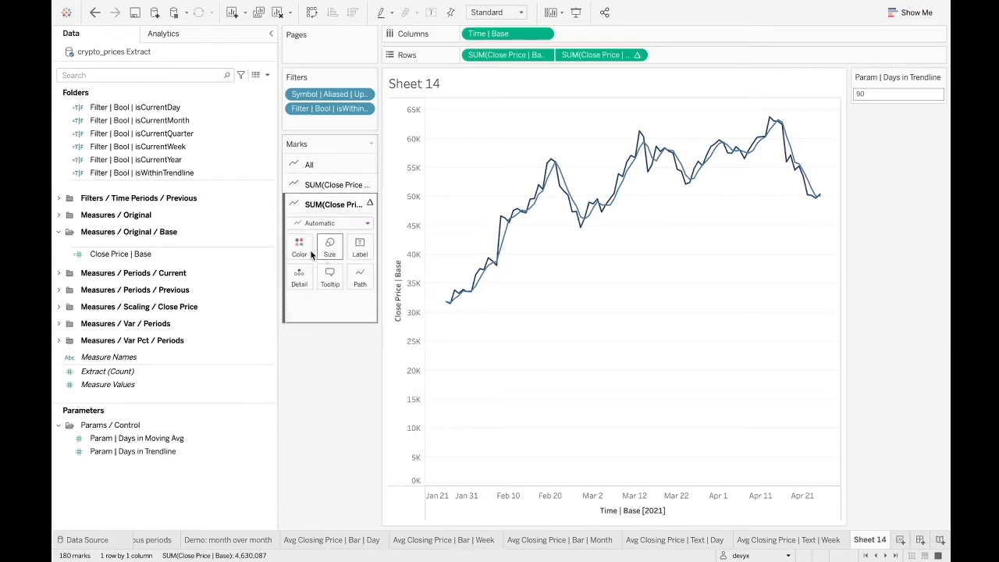
click(299, 246)
click(317, 331)
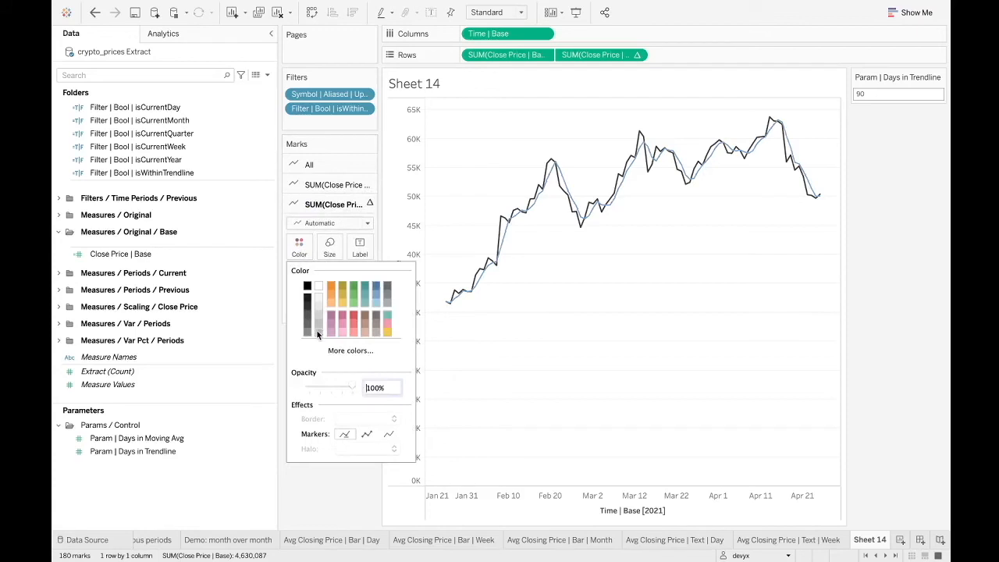
click(327, 471)
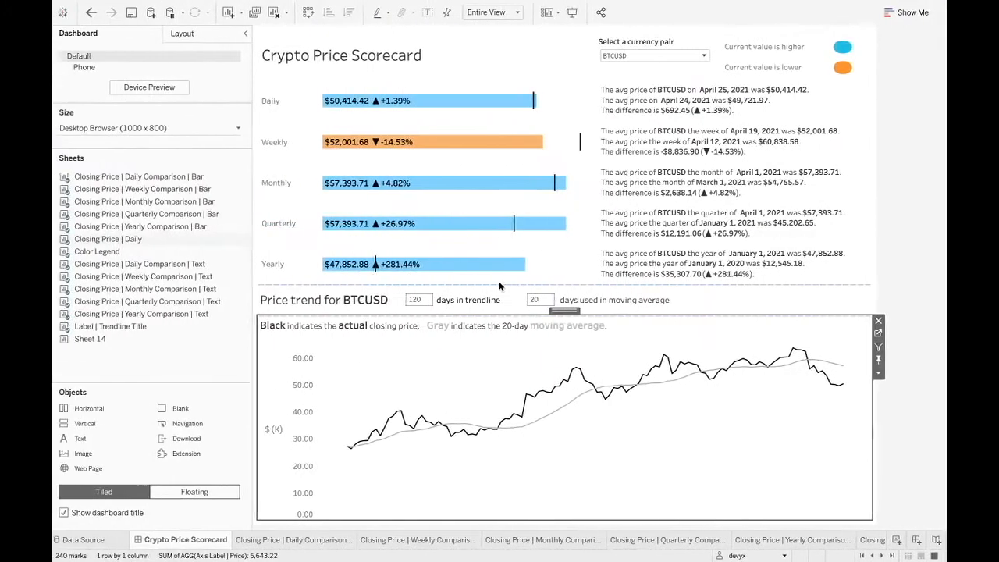
On the Crypto Price Scorecard dashboard, try 5 and 2 as the days used in the moving average.
click(546, 300)
text(5)
key(Return)
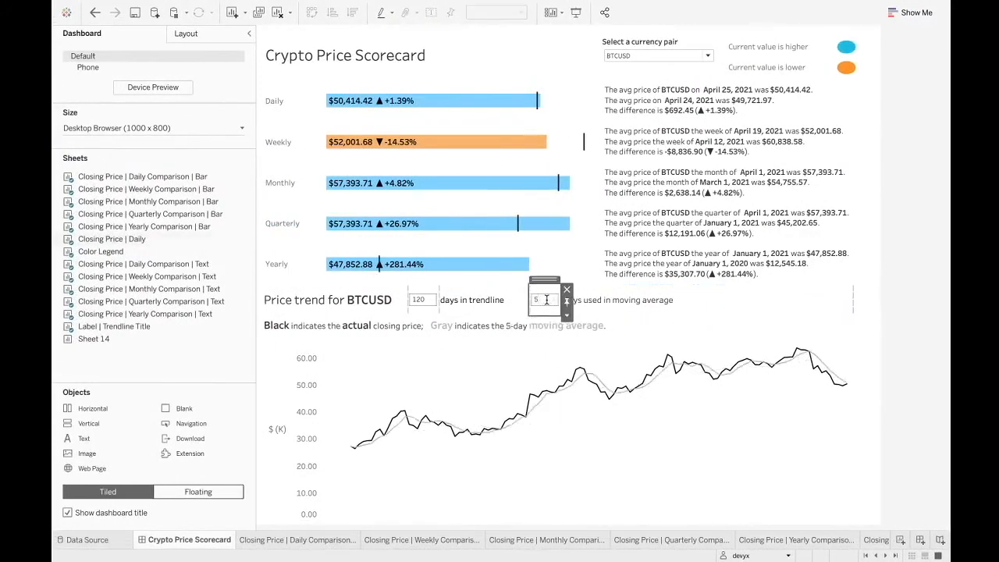
click(685, 290)
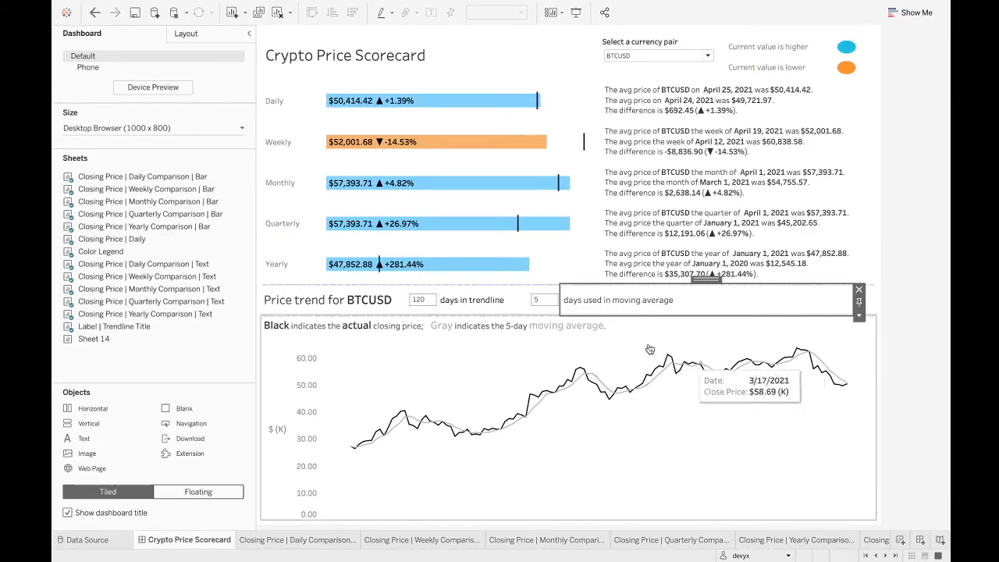
click(550, 304)
key(BackSpace)
text(2)
key(Return)
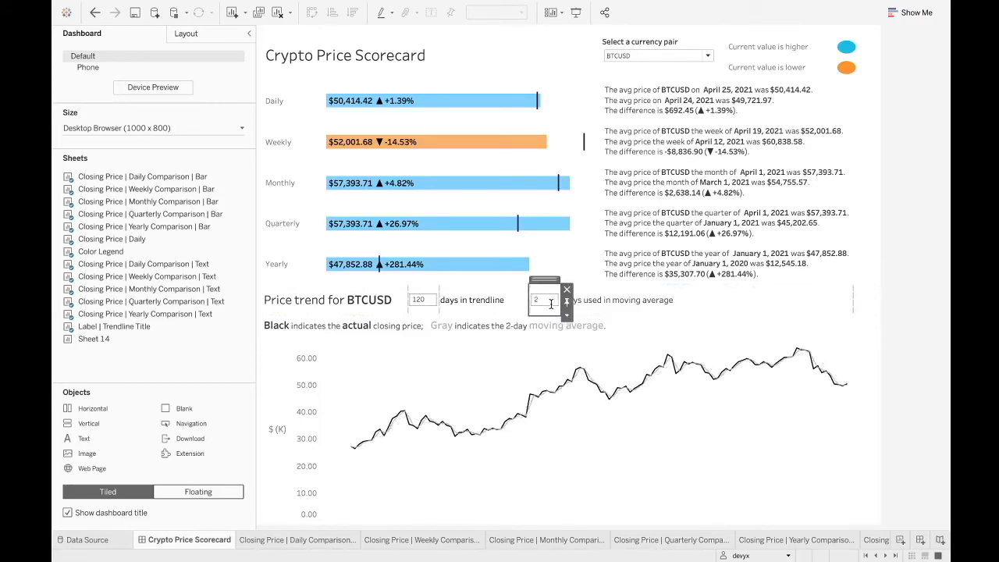
Set the days used in the dashboard's moving average to 30.
double_click(546, 304)
text(30)
key(Return)
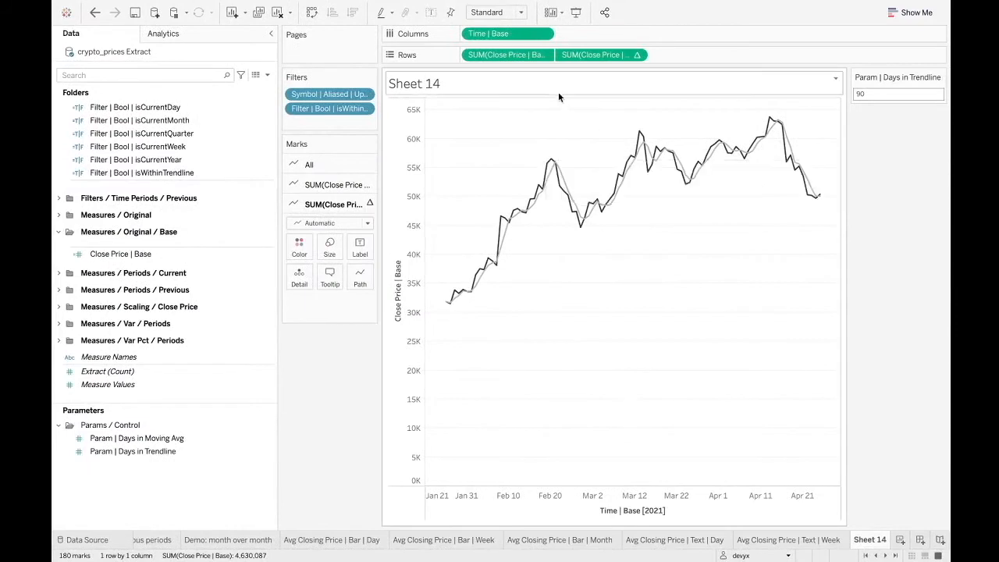
Replace the 2 in the moving-average calculation's start offset with the Param | Days in Moving Avg parameter, keeping the minus sign.
double_click(593, 55)
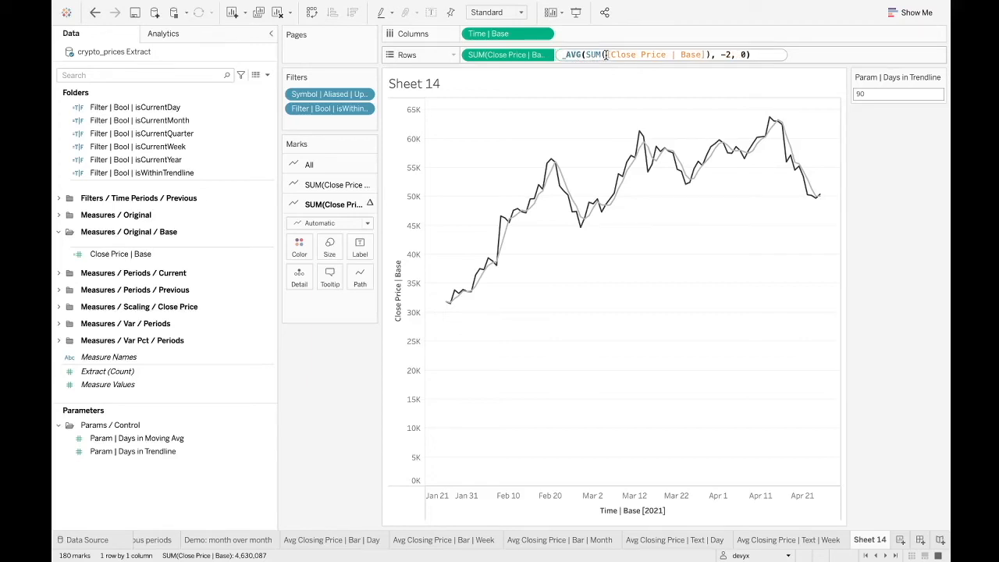
click(728, 55)
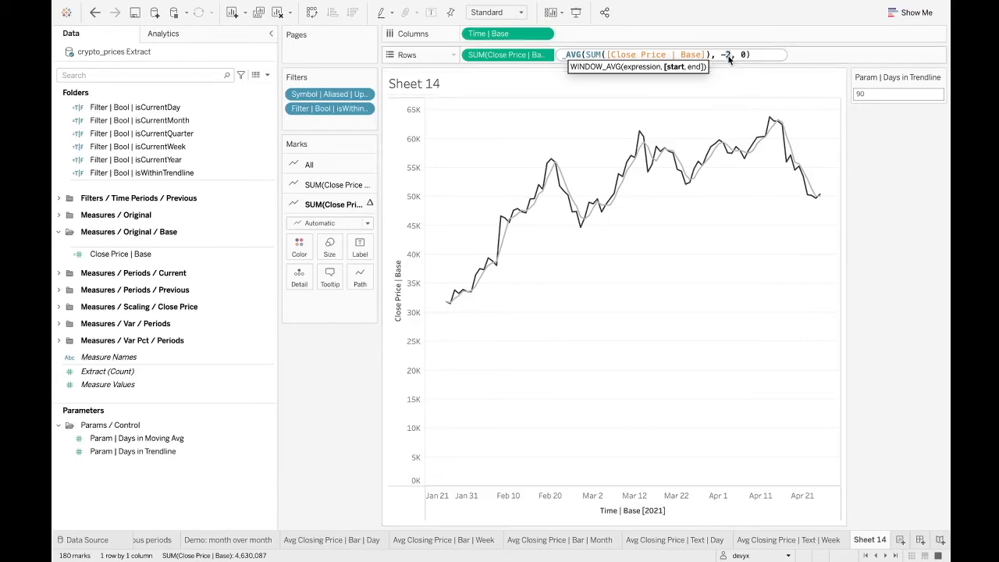
drag(730, 55, 727, 54)
key(BackSpace)
text(param)
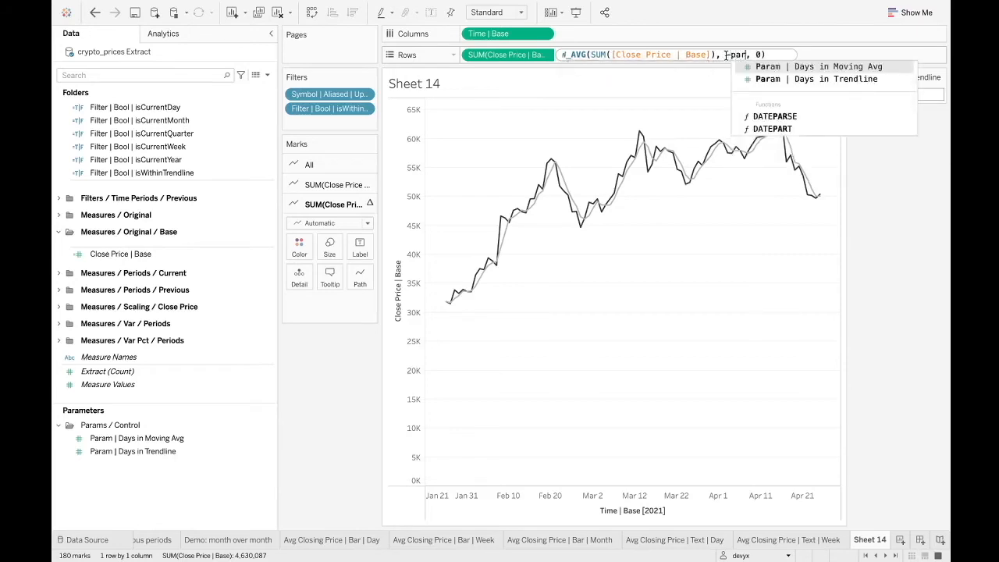
double_click(856, 68)
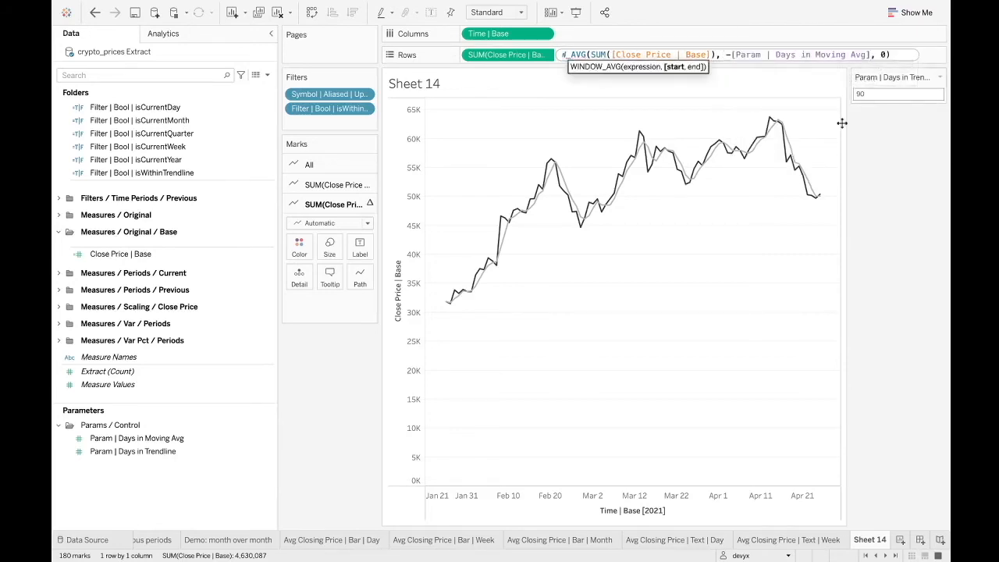
key(Return)
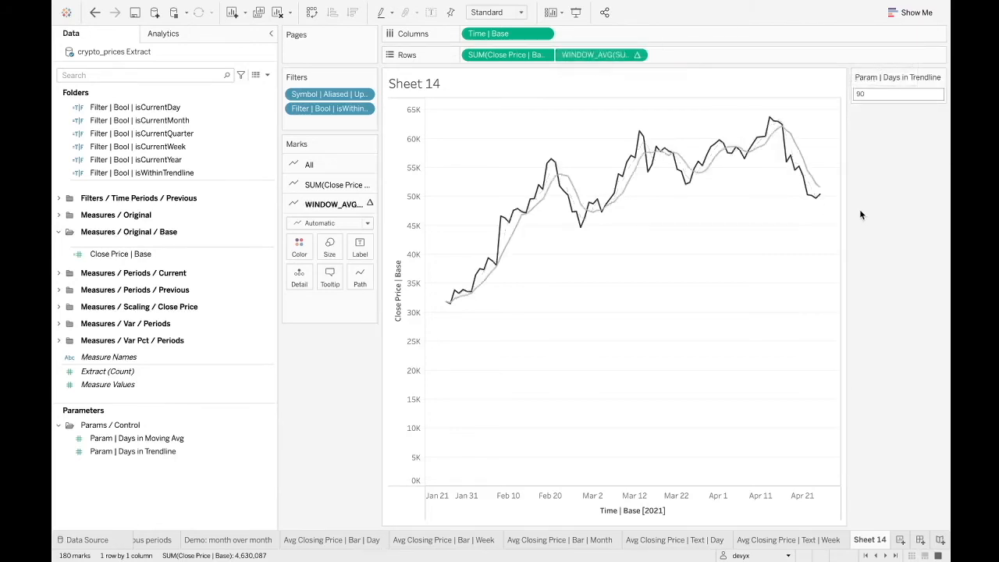
Show the control for the Param | Days in Moving Avg parameter and set its value to 10.
click(139, 438)
click(125, 451)
click(131, 438)
right_click(134, 435)
click(220, 174)
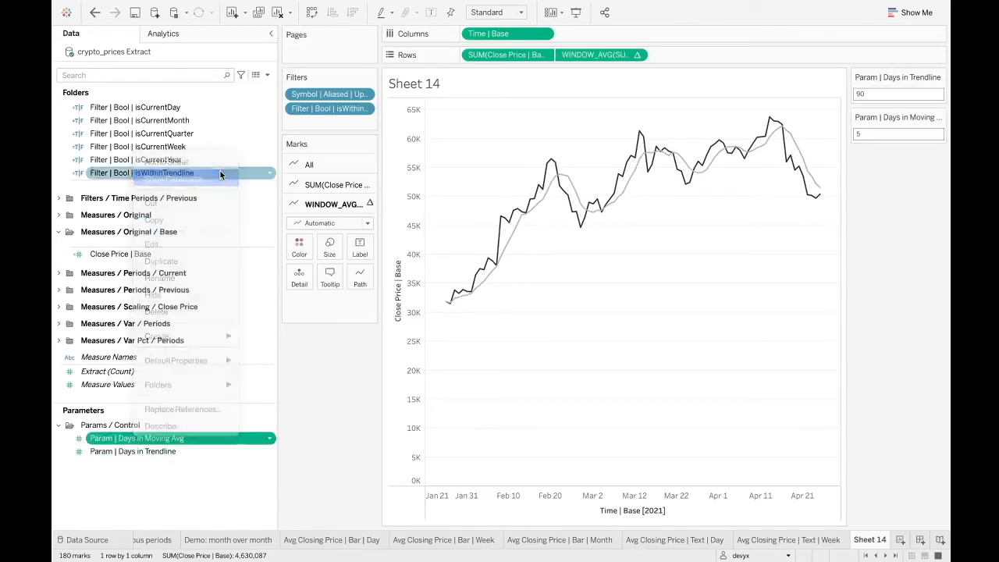
click(862, 136)
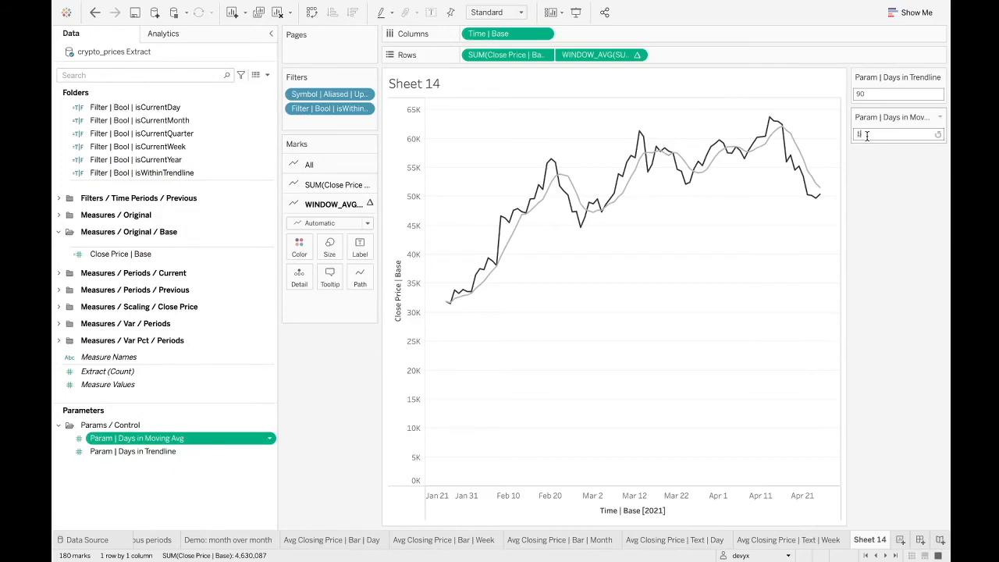
text(10)
key(Return)
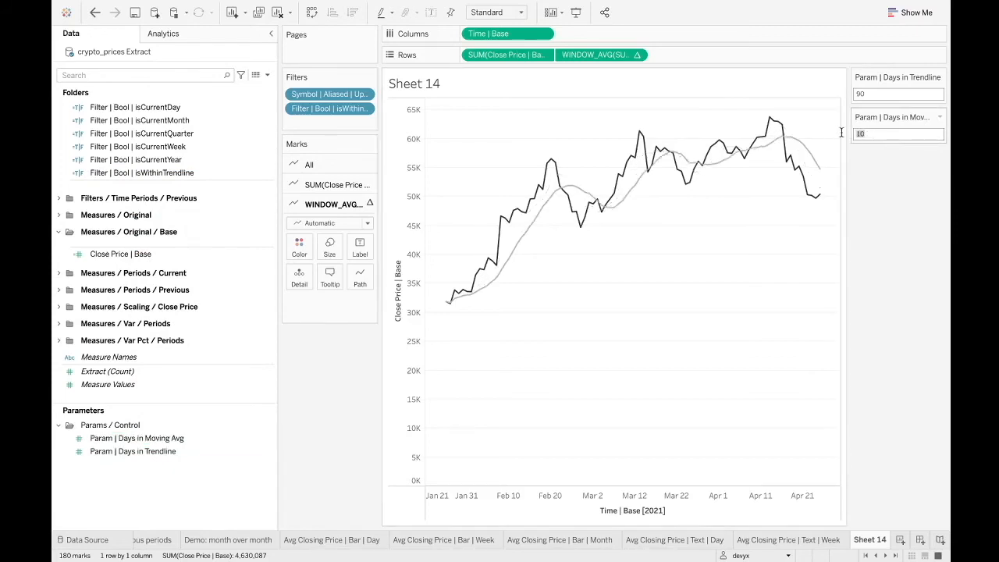
Examine the start and end offsets of the WINDOW_AVG calculation against the moving-average days value.
double_click(619, 57)
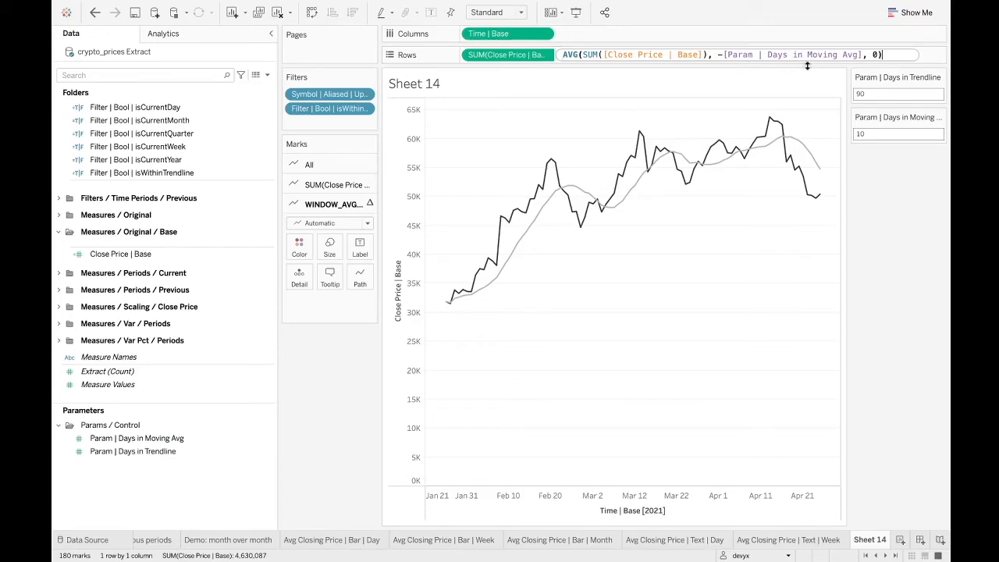
click(874, 55)
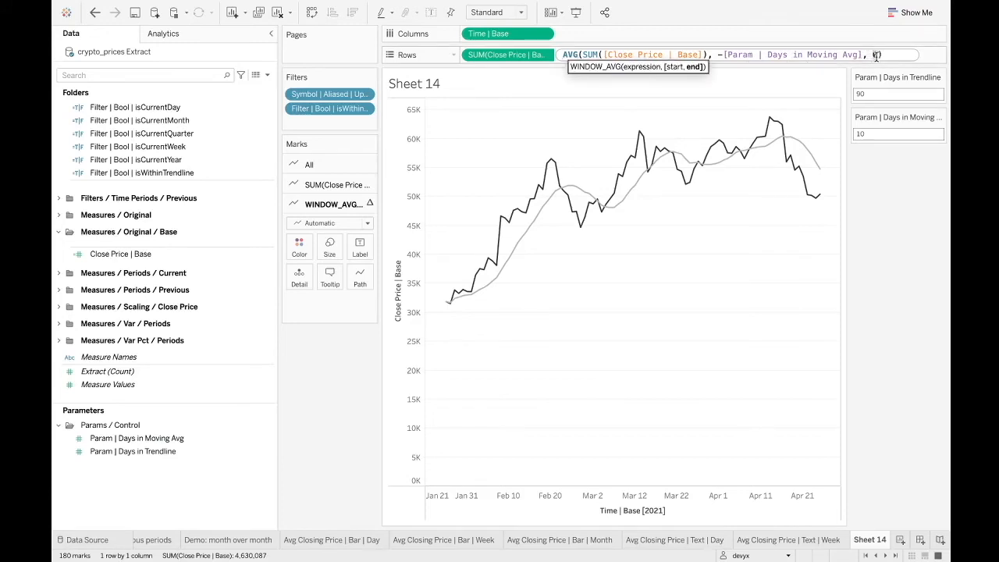
click(867, 188)
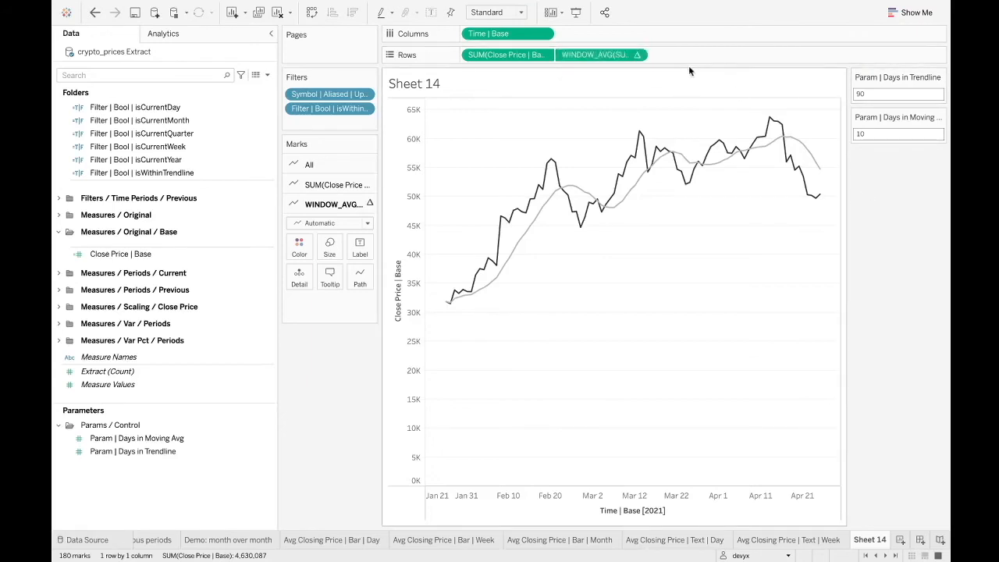
double_click(616, 57)
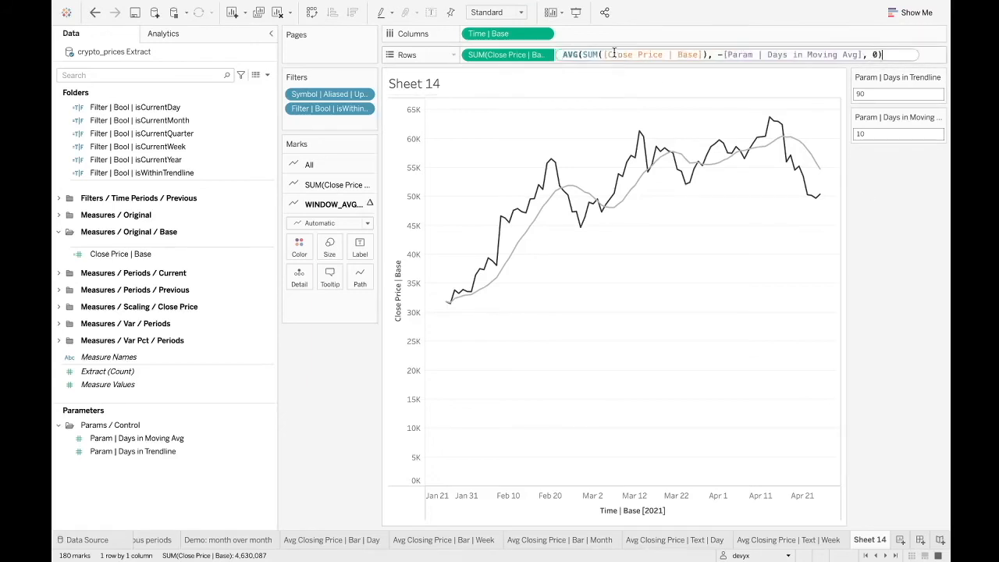
click(871, 55)
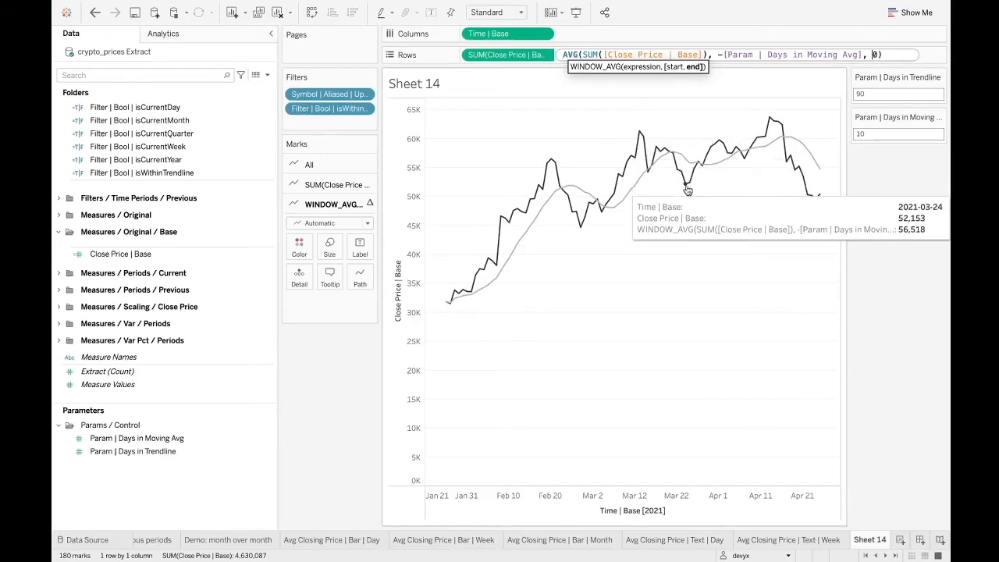
drag(725, 54, 861, 54)
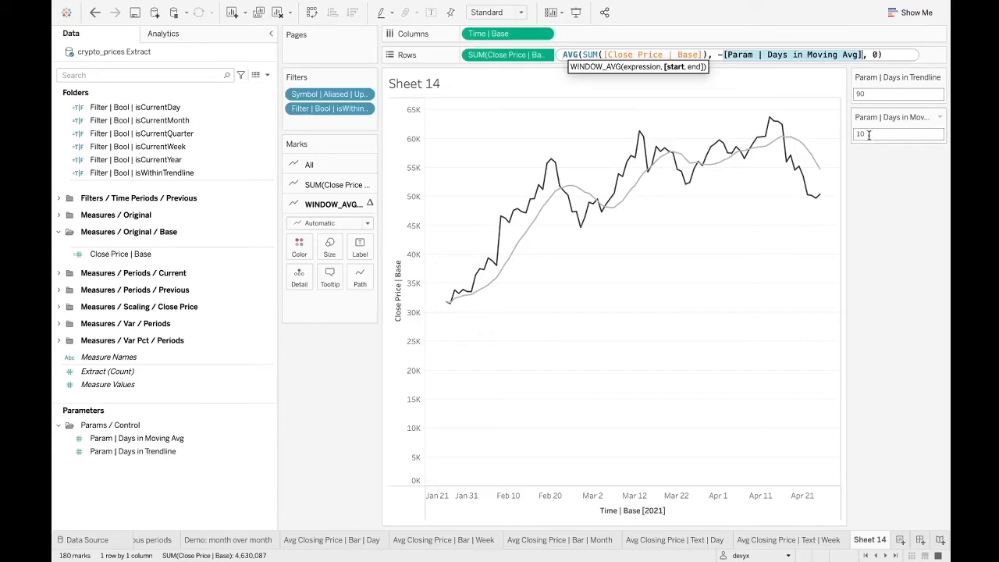
click(877, 54)
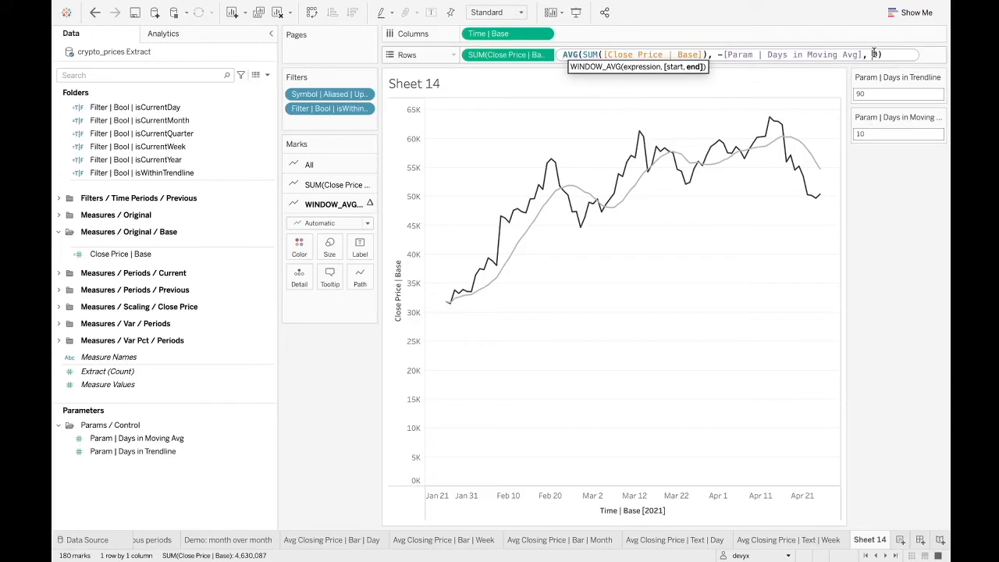
click(858, 133)
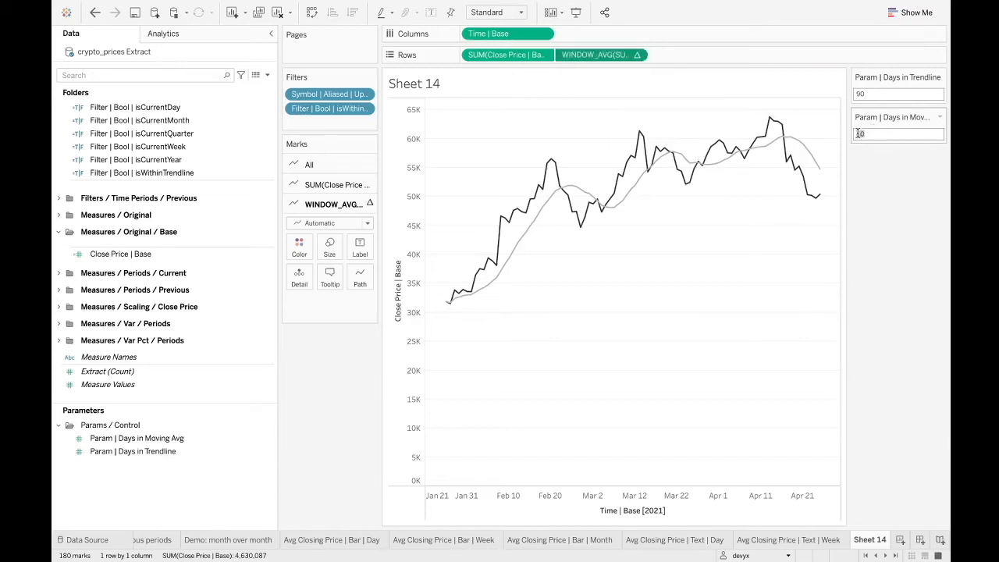
Add + 1 after the Param | Days in Moving Avg parameter in the WINDOW_AVG start offset and apply the calculation.
double_click(626, 55)
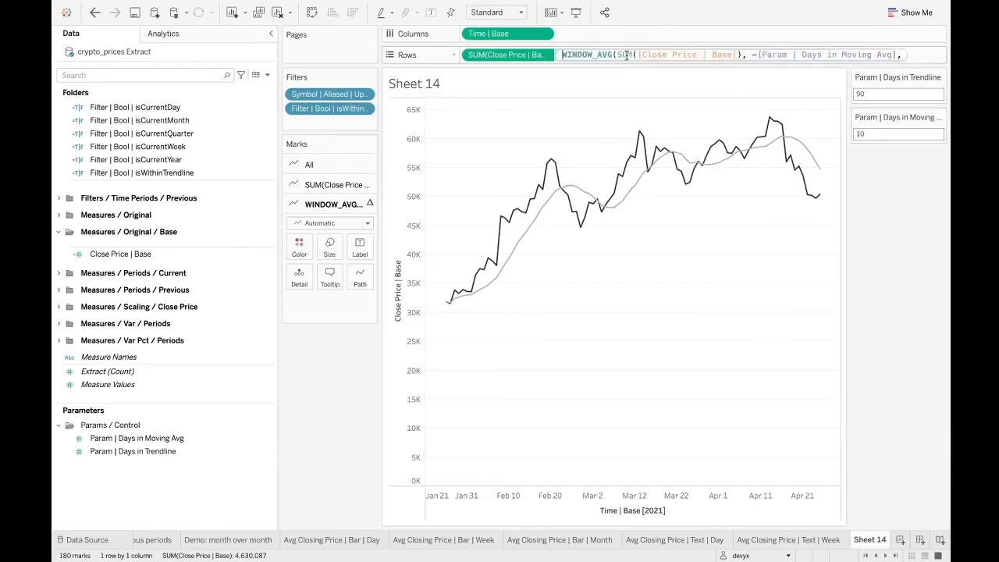
click(862, 56)
text(+ 1)
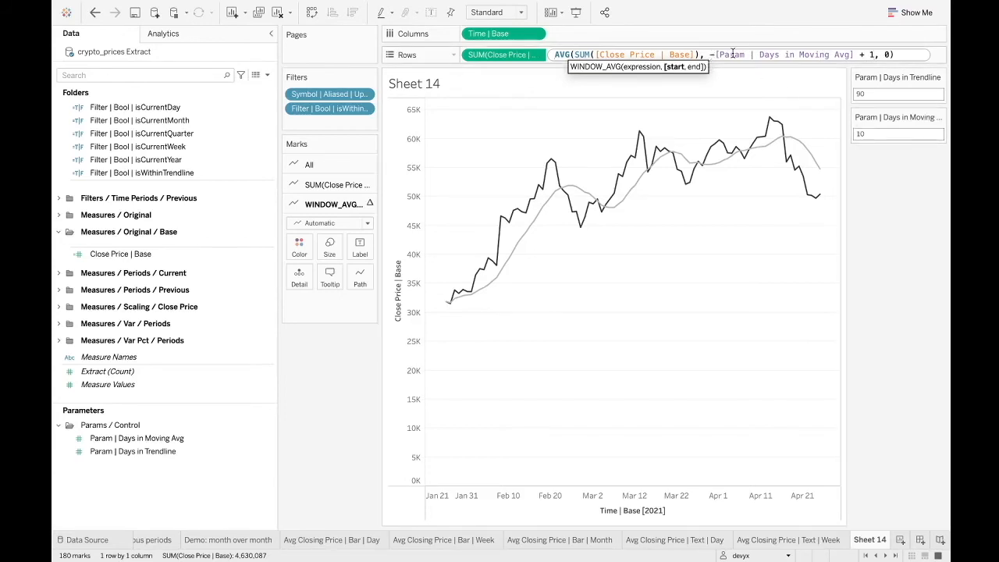
click(869, 55)
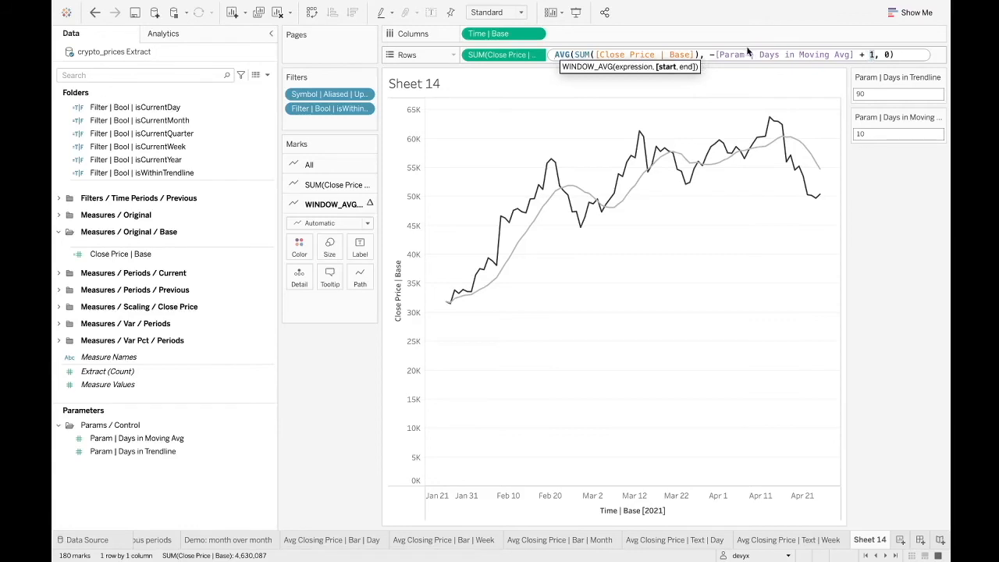
drag(716, 54, 785, 53)
drag(858, 54, 703, 53)
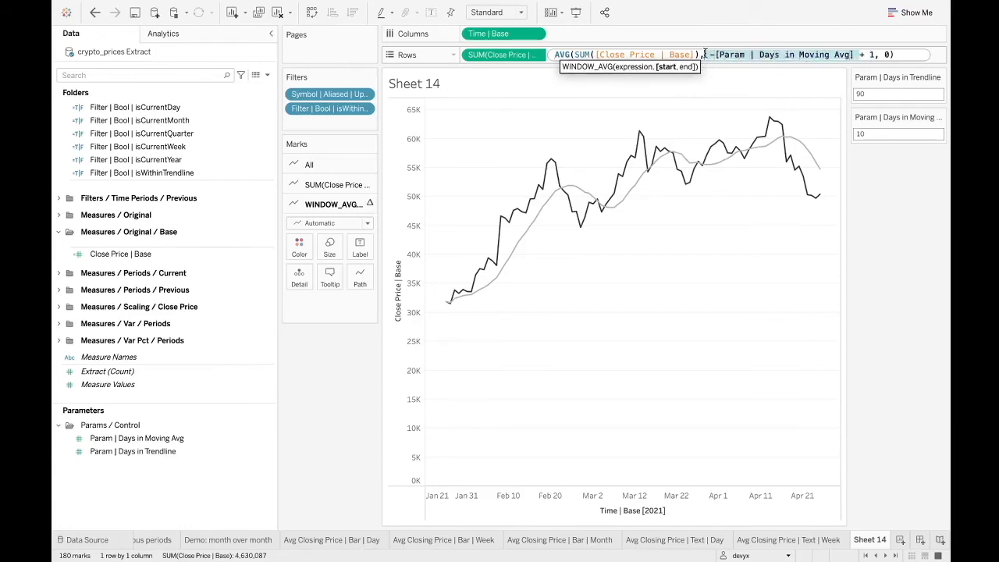
click(871, 59)
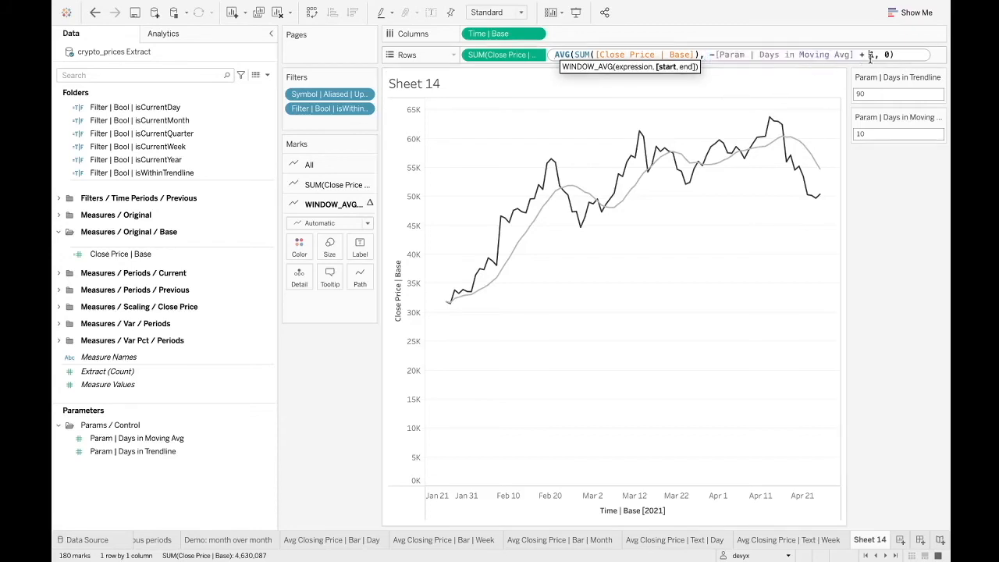
click(856, 133)
drag(872, 135, 847, 134)
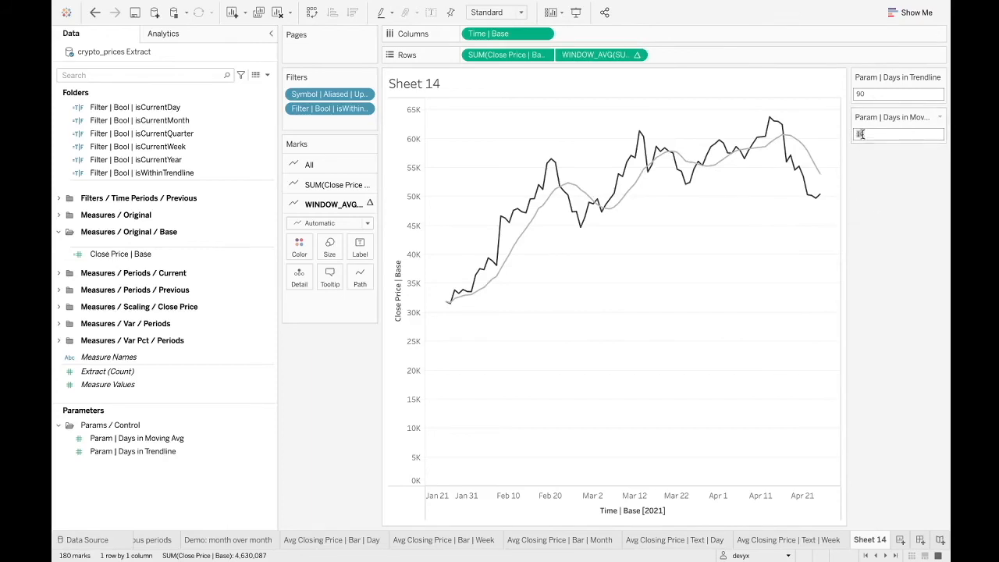
Review how the adjusted start offset and the current-day end offset together define the moving-average window.
double_click(629, 54)
drag(884, 55, 890, 55)
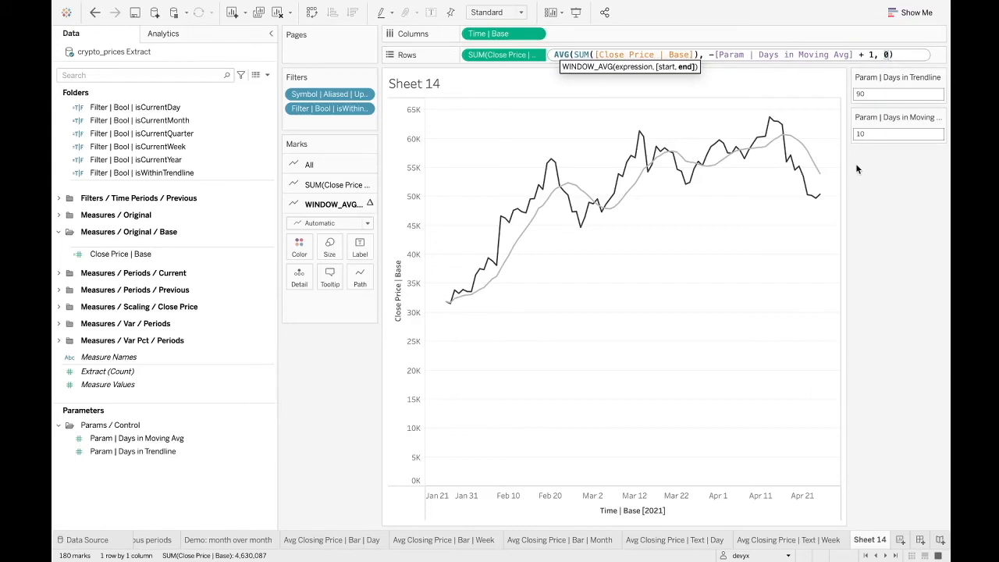
double_click(861, 134)
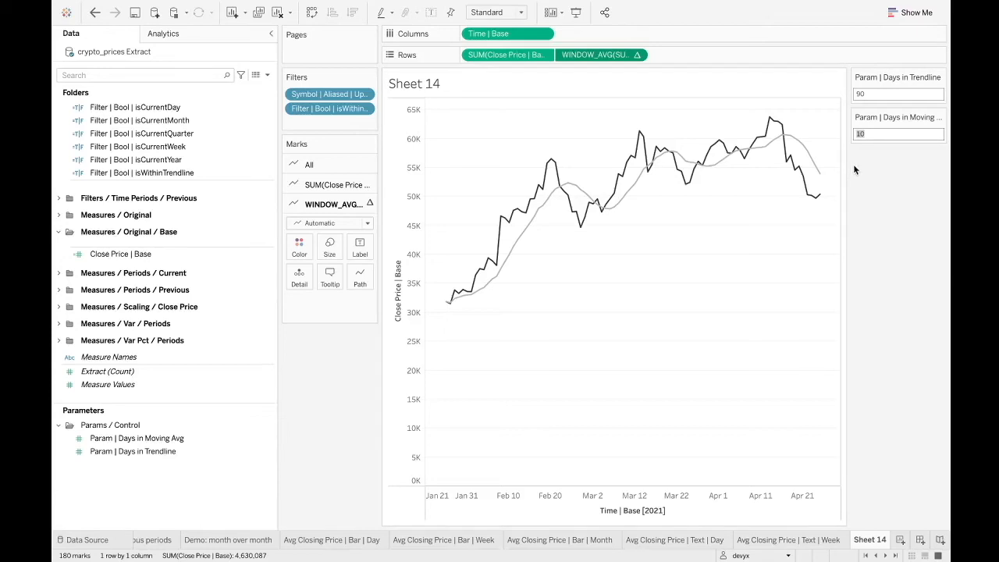
double_click(597, 55)
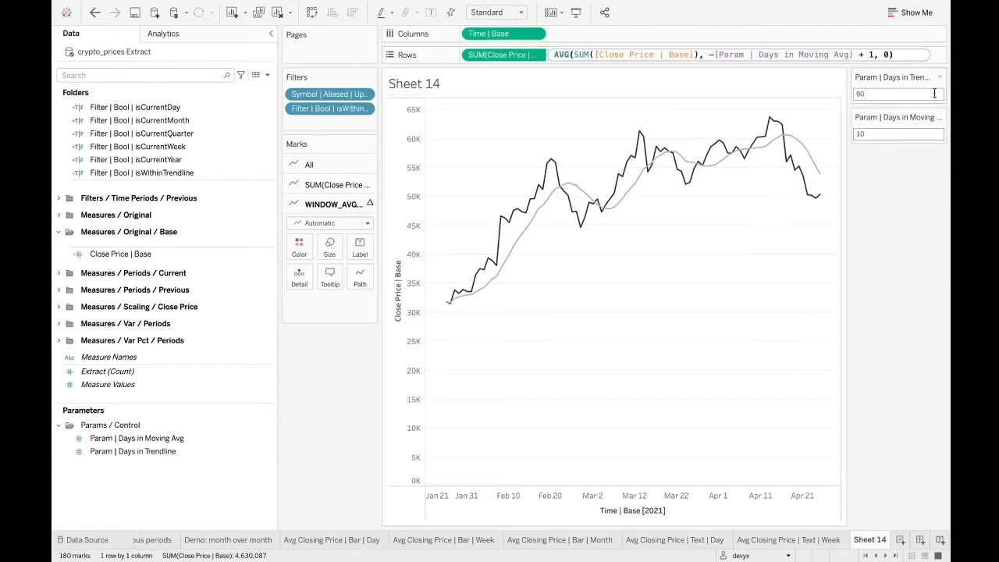
click(886, 55)
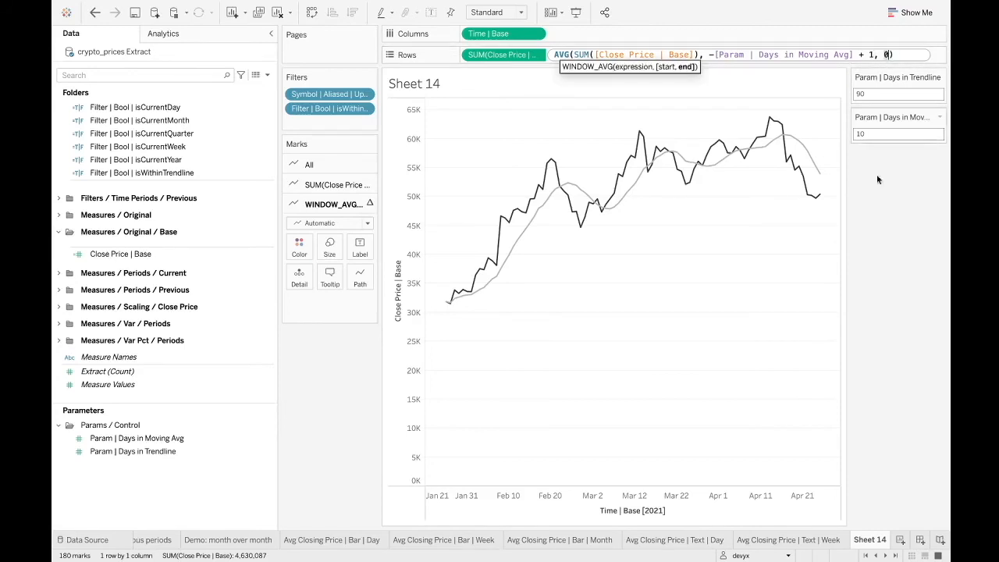
click(860, 265)
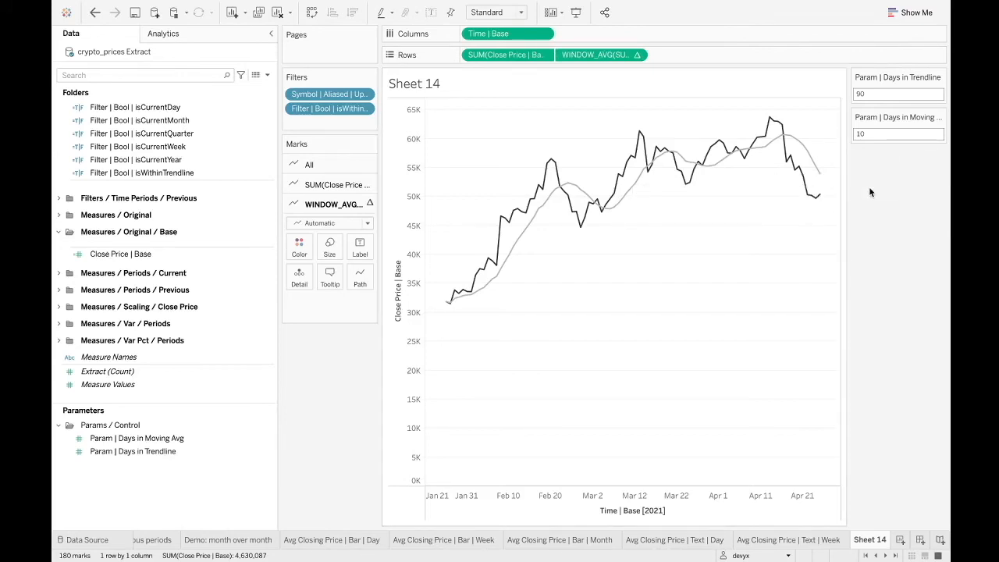
double_click(605, 53)
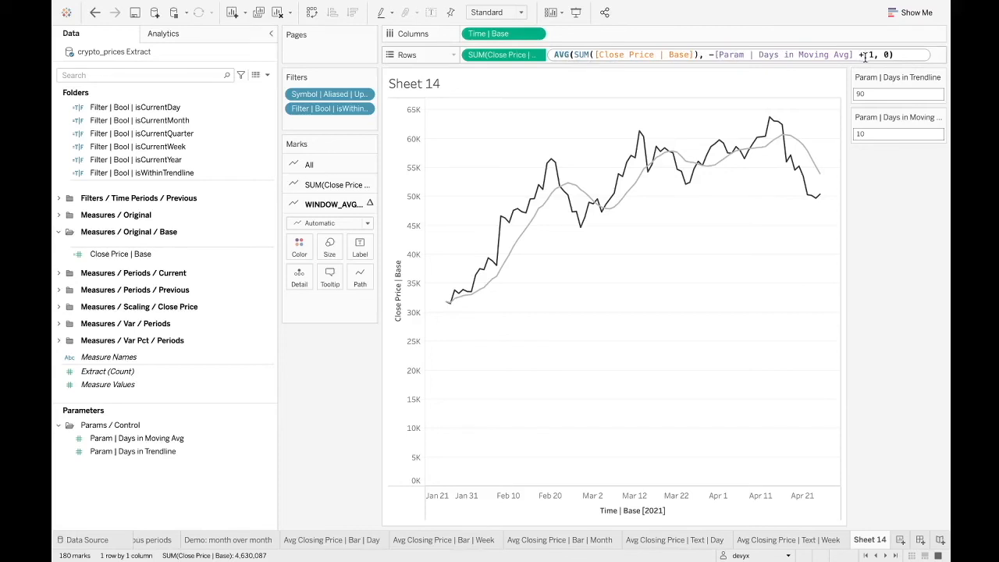
drag(854, 54, 712, 55)
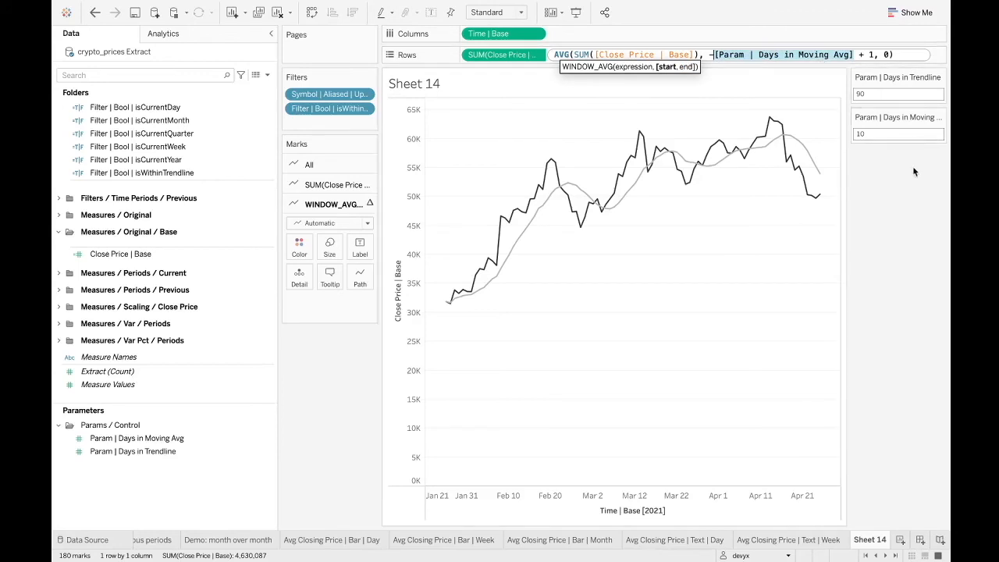
Try 20 as the days in the moving average, and return the parameter to 10.
click(920, 131)
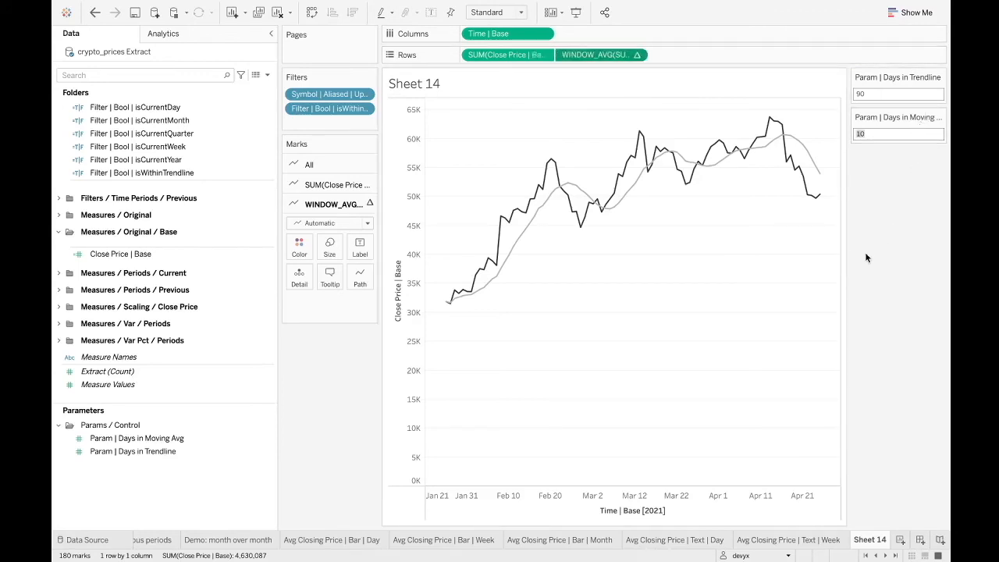
text(20)
key(Return)
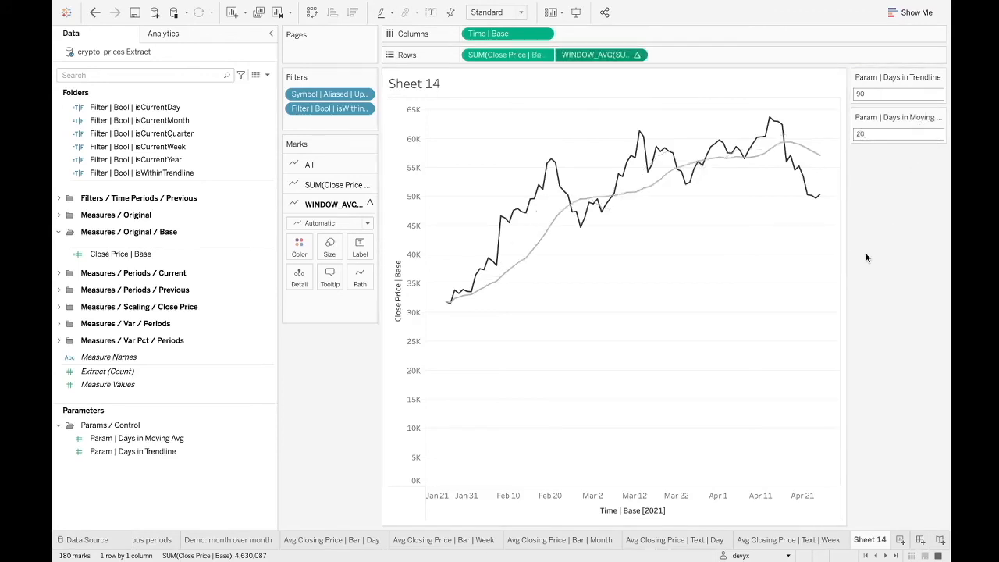
click(874, 134)
text(10)
key(Return)
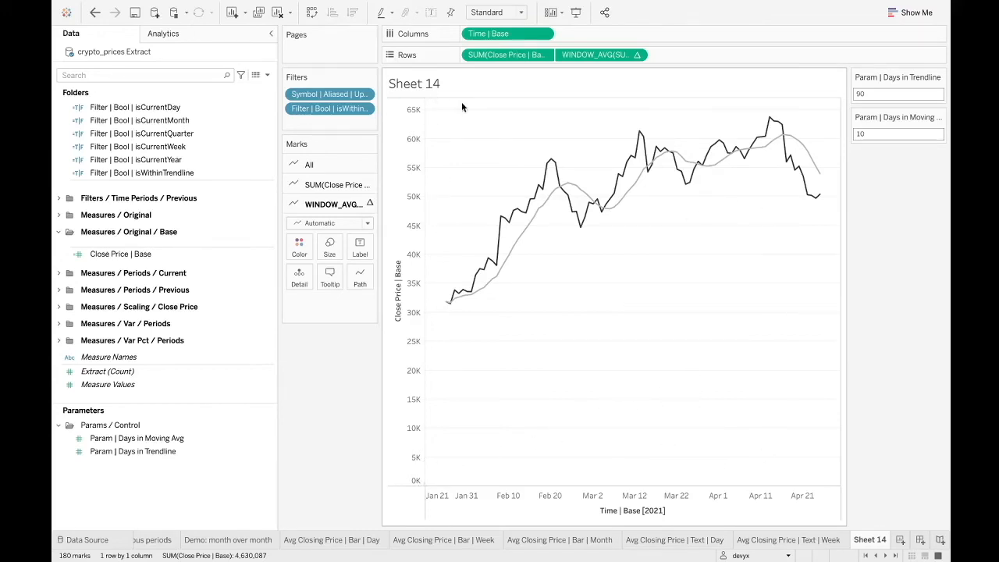
Replace the closing-price axis title with $.
click(409, 209)
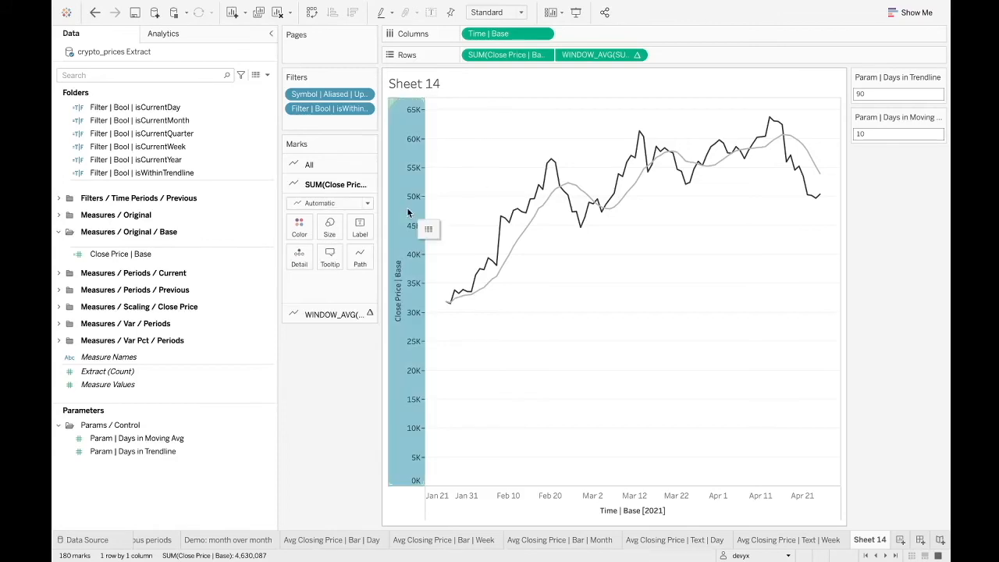
right_click(404, 227)
click(419, 234)
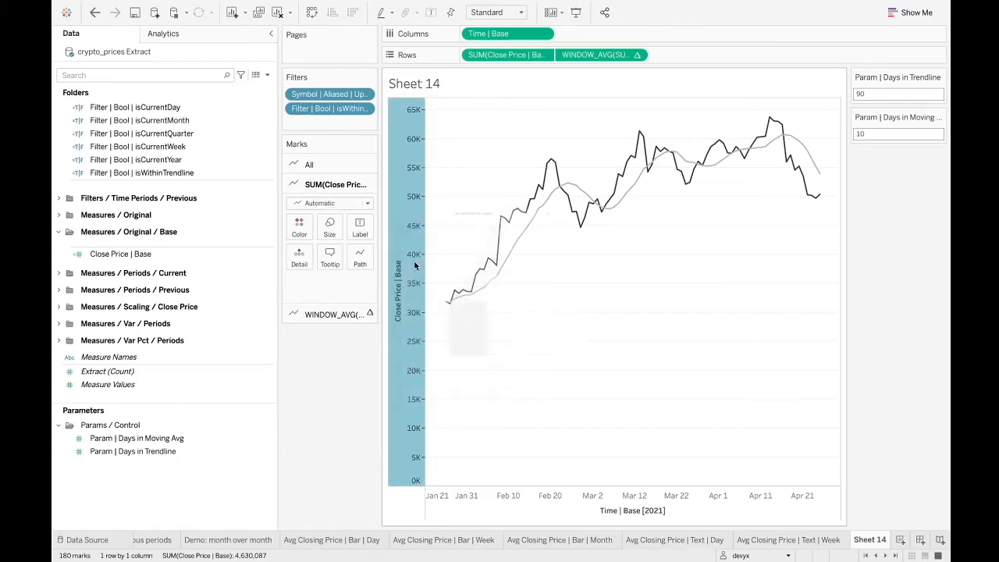
click(442, 379)
click(445, 380)
drag(474, 377, 356, 379)
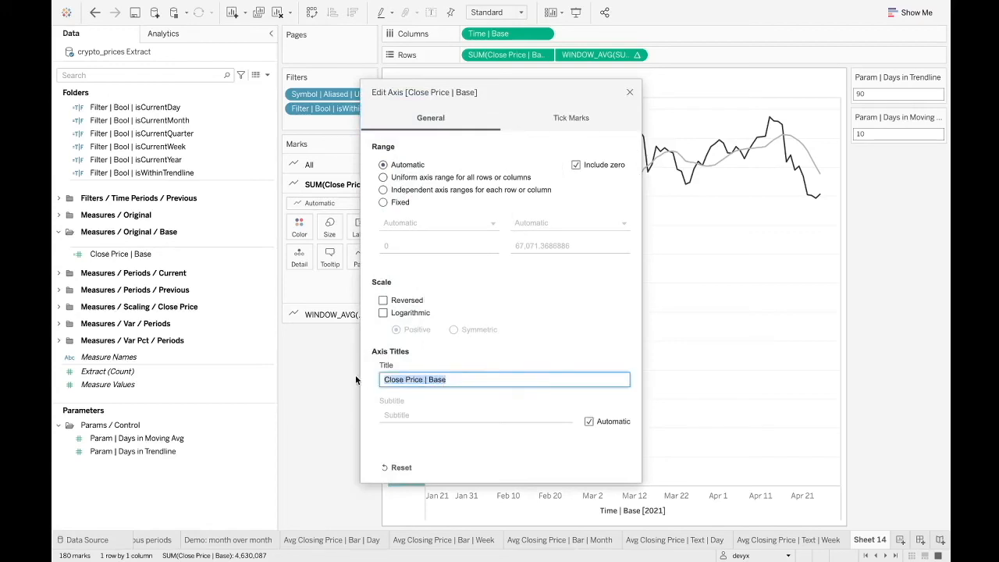
text($)
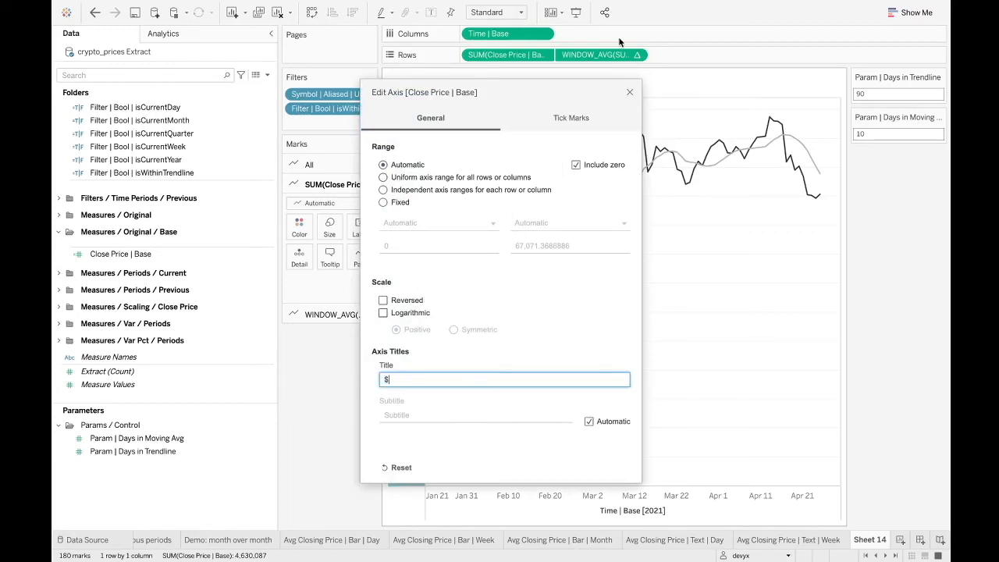
click(629, 91)
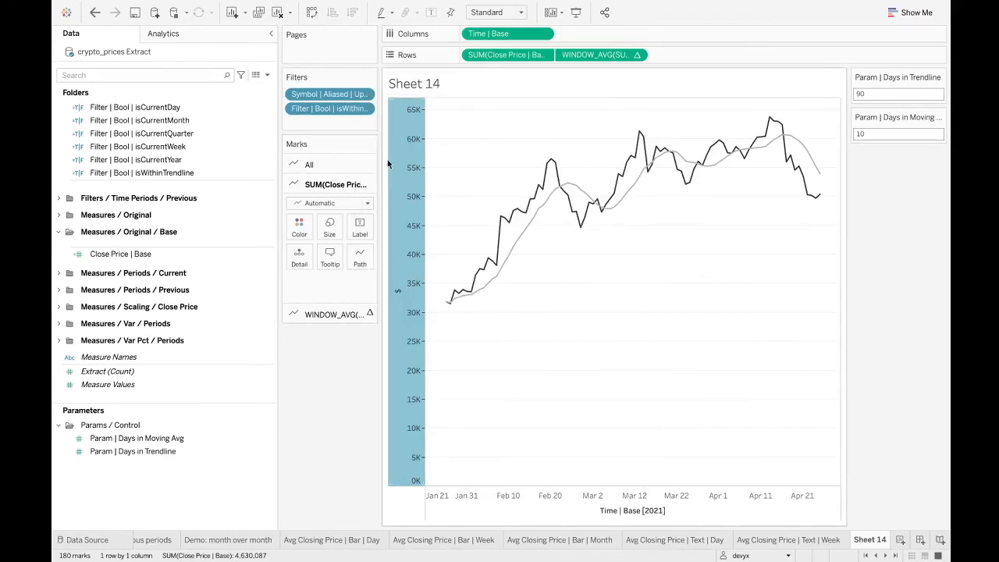
Set the closing-price axis title to Closing Price ($).
right_click(419, 205)
click(448, 215)
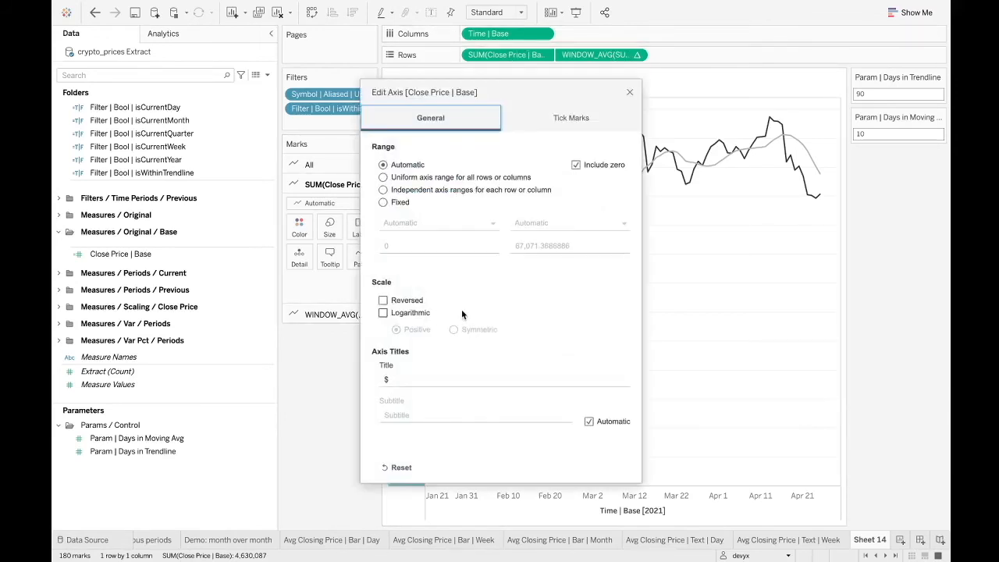
click(399, 375)
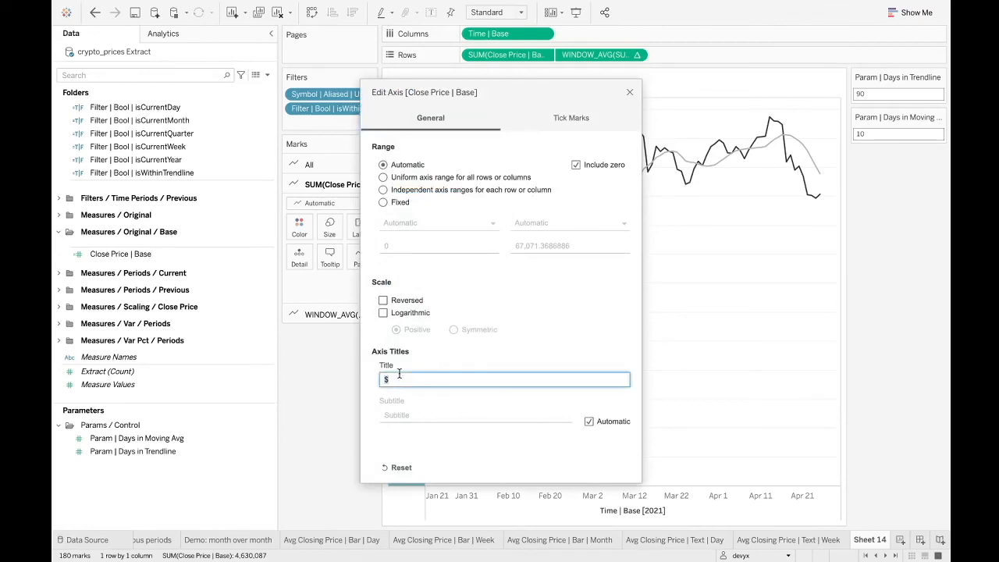
text(Closing Price ($))
click(632, 91)
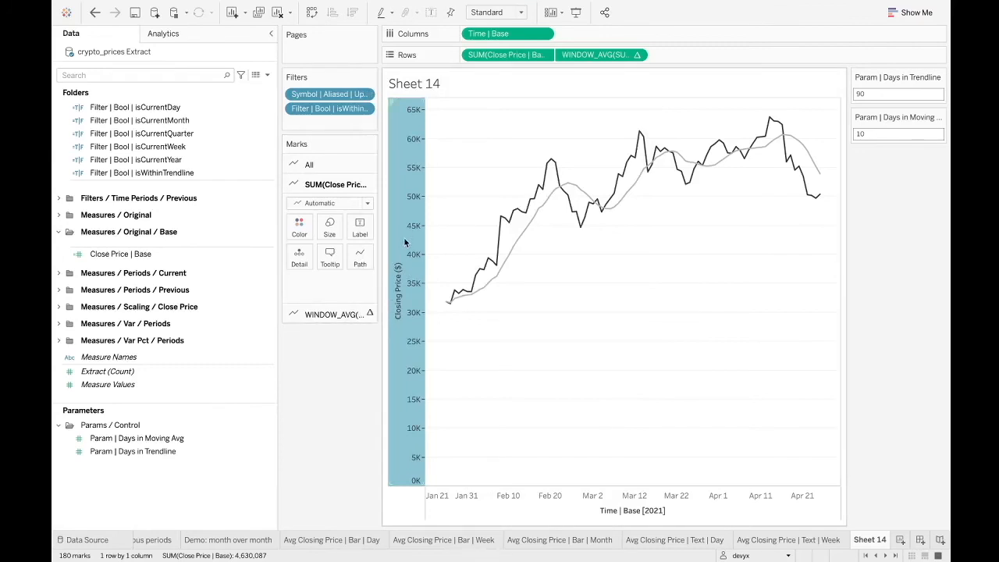
click(466, 337)
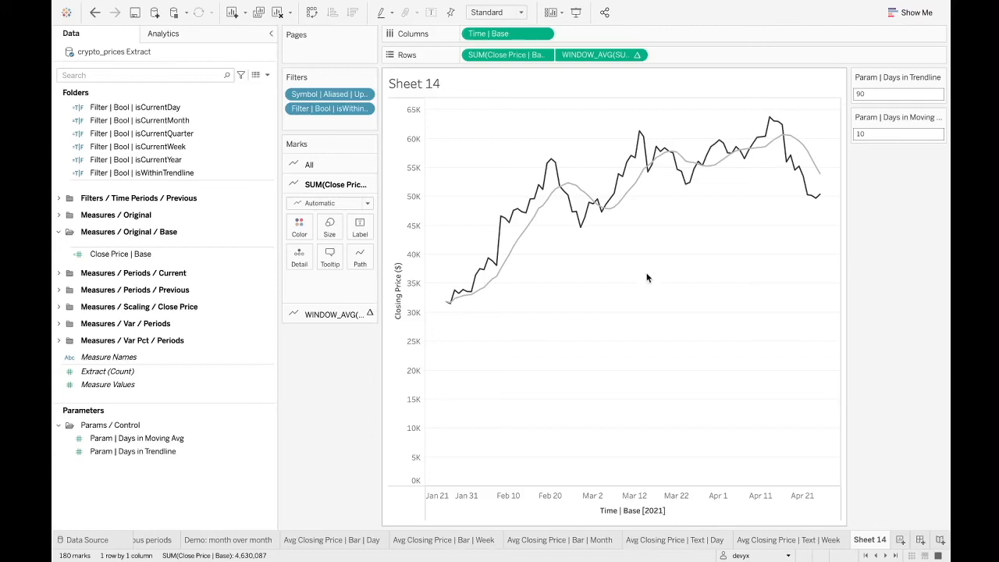
Set the worksheet's column borders to None for the grand total pane and header and for the column divider.
right_click(600, 309)
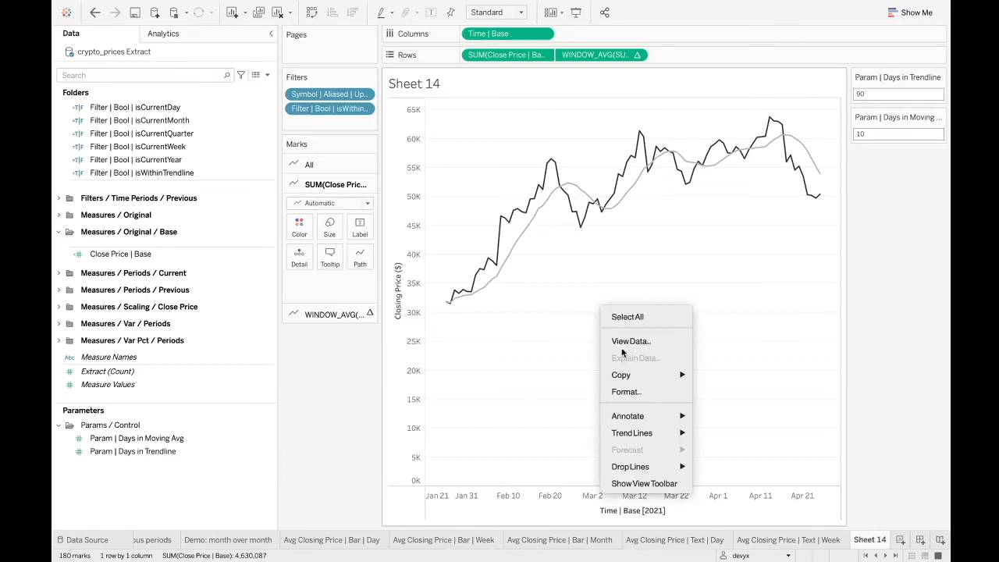
click(622, 392)
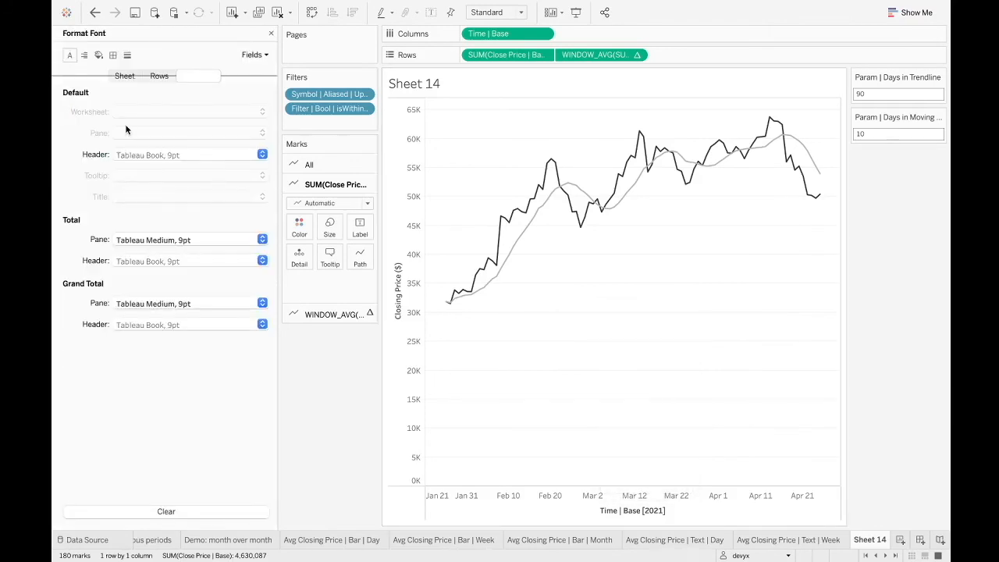
click(113, 55)
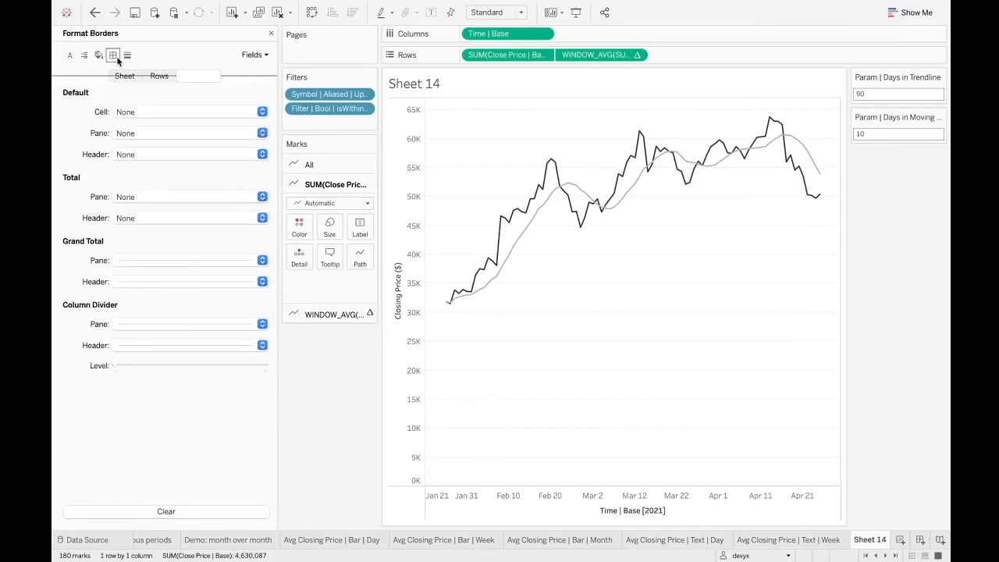
click(131, 260)
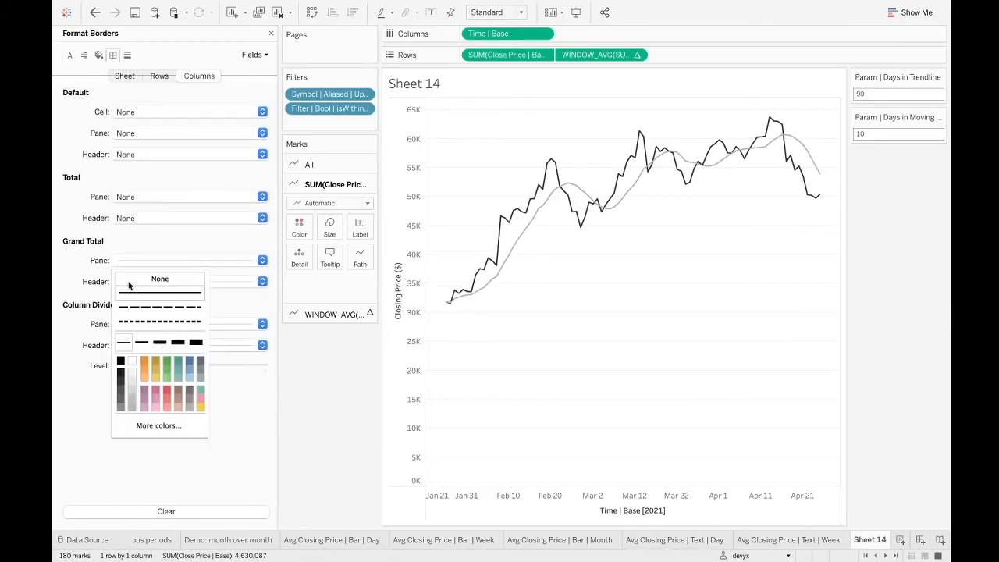
click(92, 282)
click(139, 283)
click(132, 299)
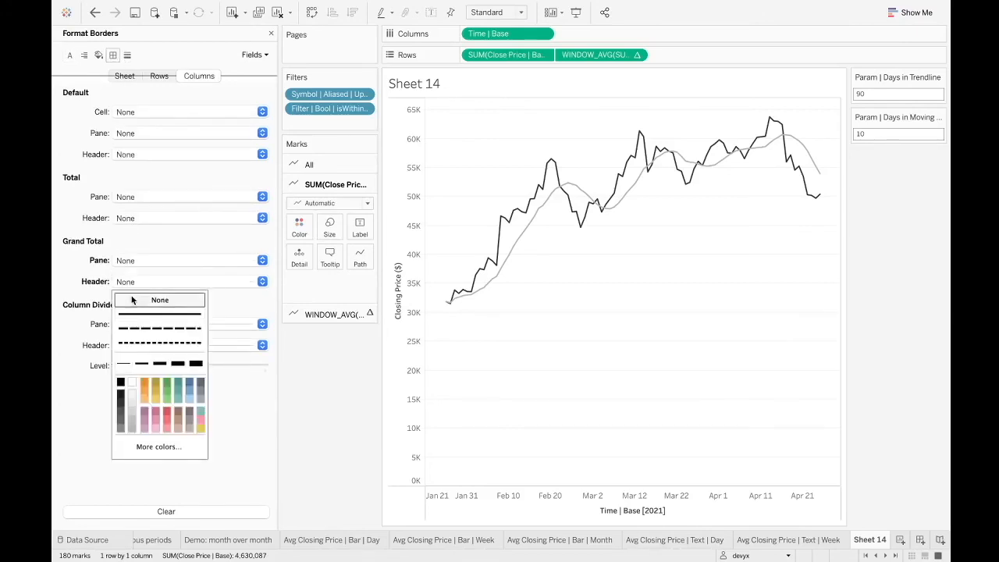
click(103, 321)
click(121, 343)
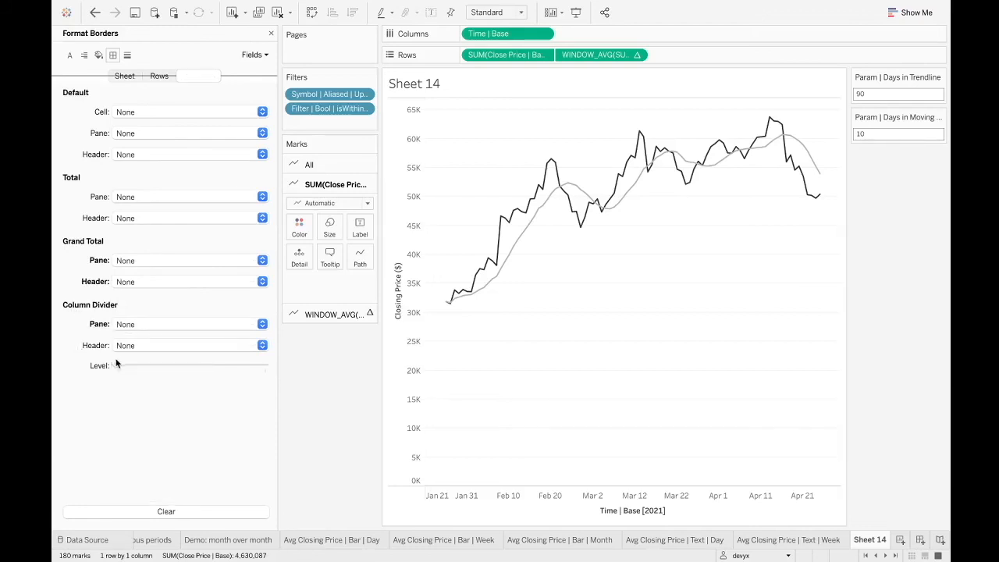
Set the worksheet's row borders to None for the grand total pane and header and for the row divider.
click(154, 76)
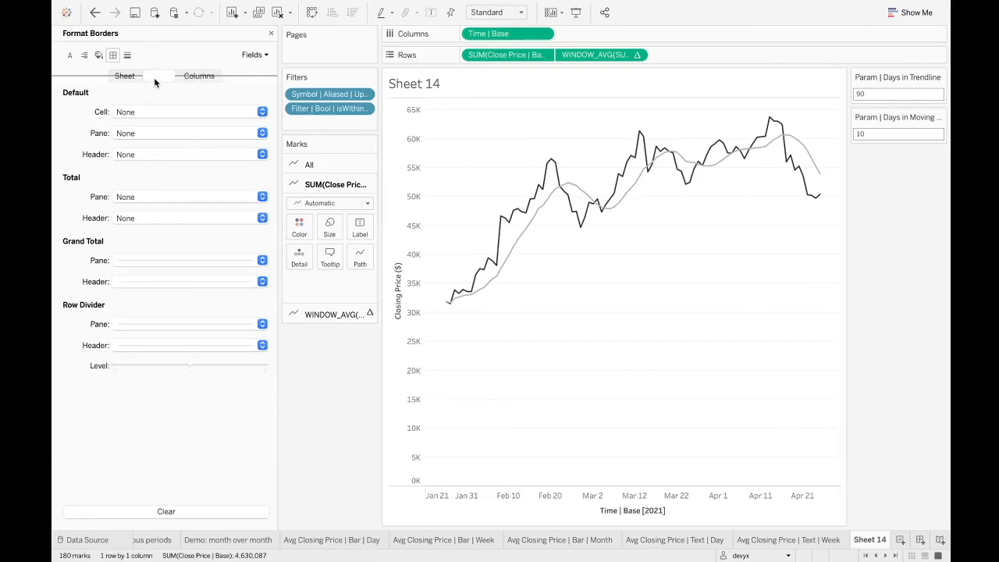
click(152, 259)
click(136, 280)
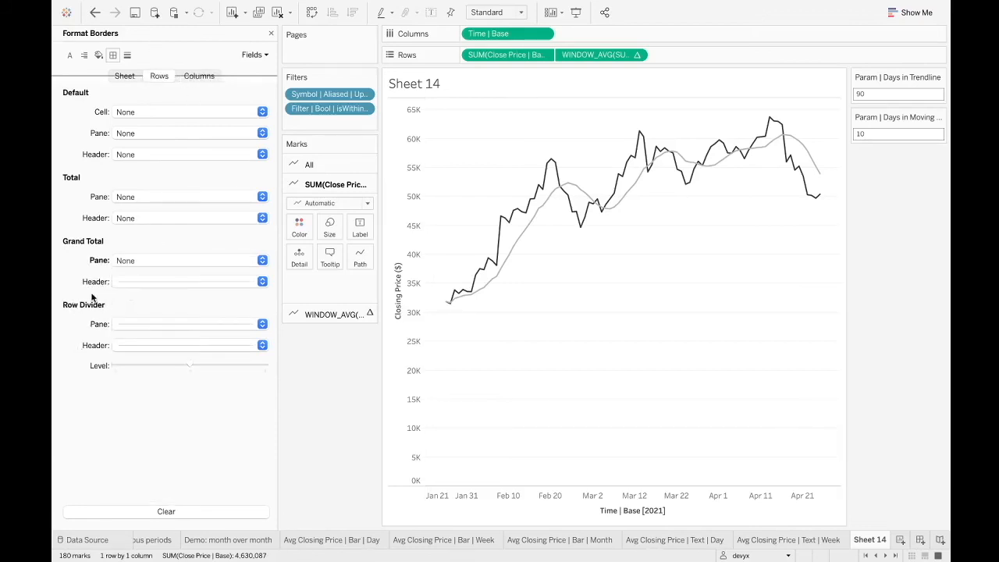
click(131, 294)
click(136, 296)
click(129, 324)
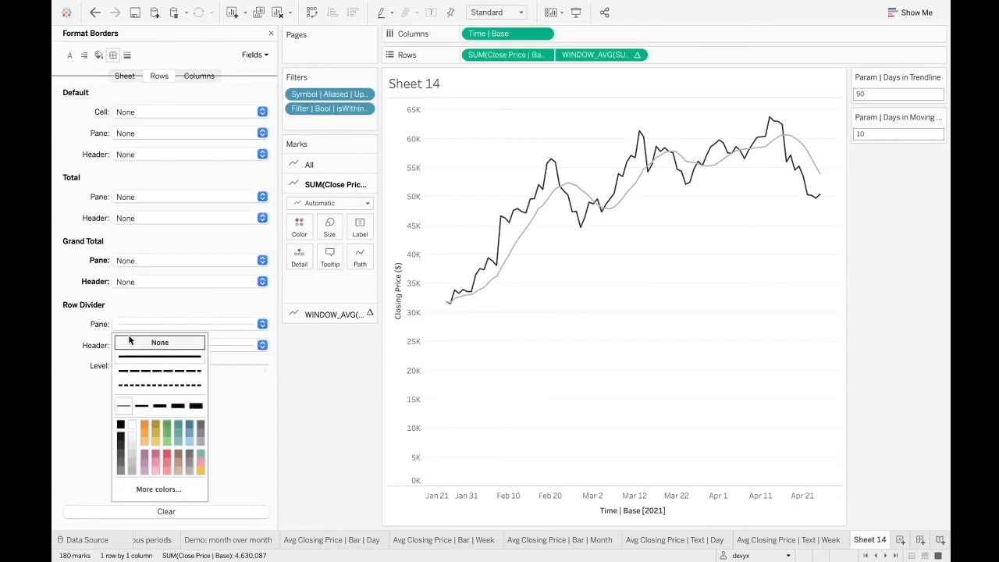
click(130, 340)
click(145, 345)
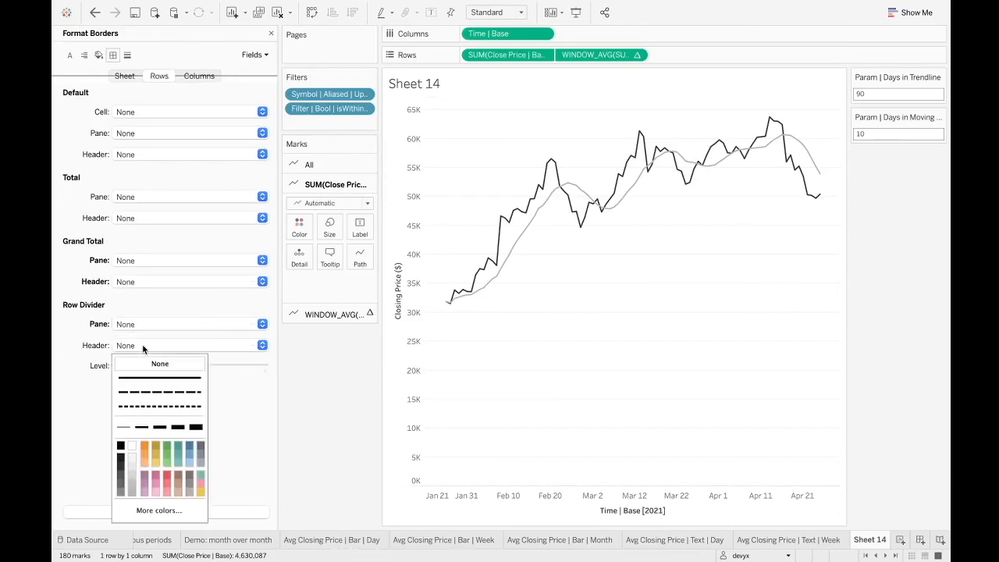
click(200, 76)
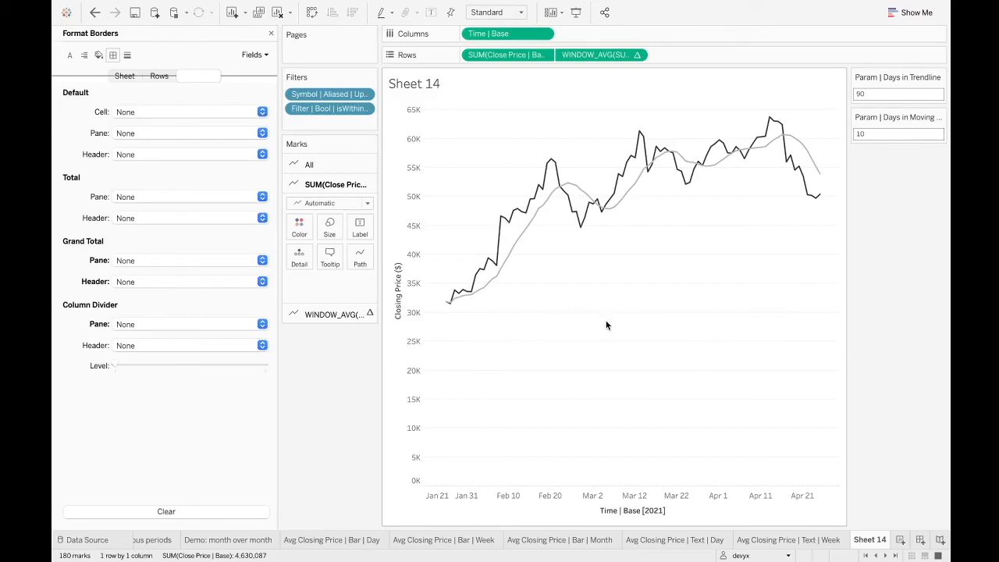
Set the zero lines and axis ticks to None in the column line formatting.
mouse_move(547, 200)
mouse_move(814, 199)
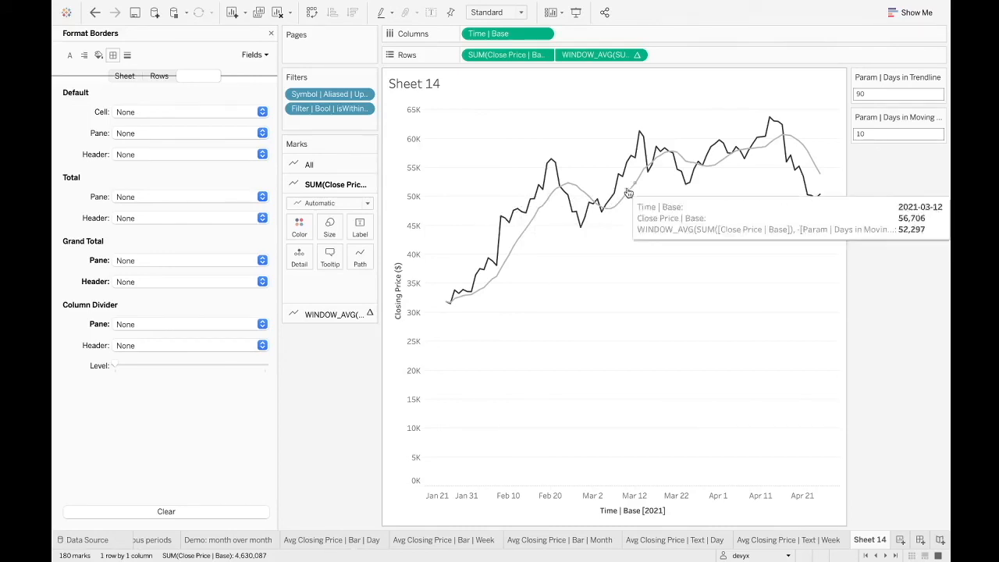
click(127, 54)
click(222, 132)
click(206, 152)
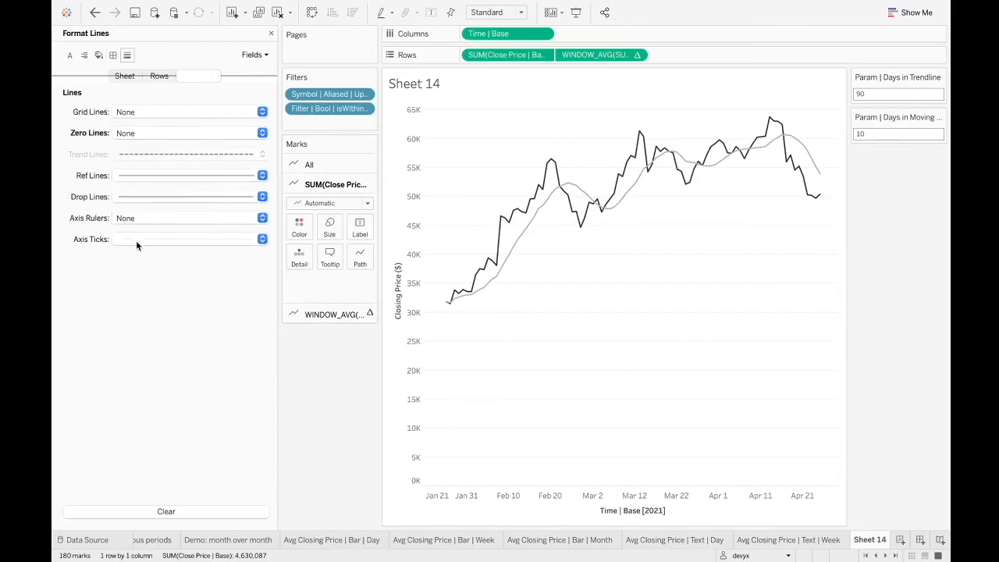
click(135, 241)
click(164, 260)
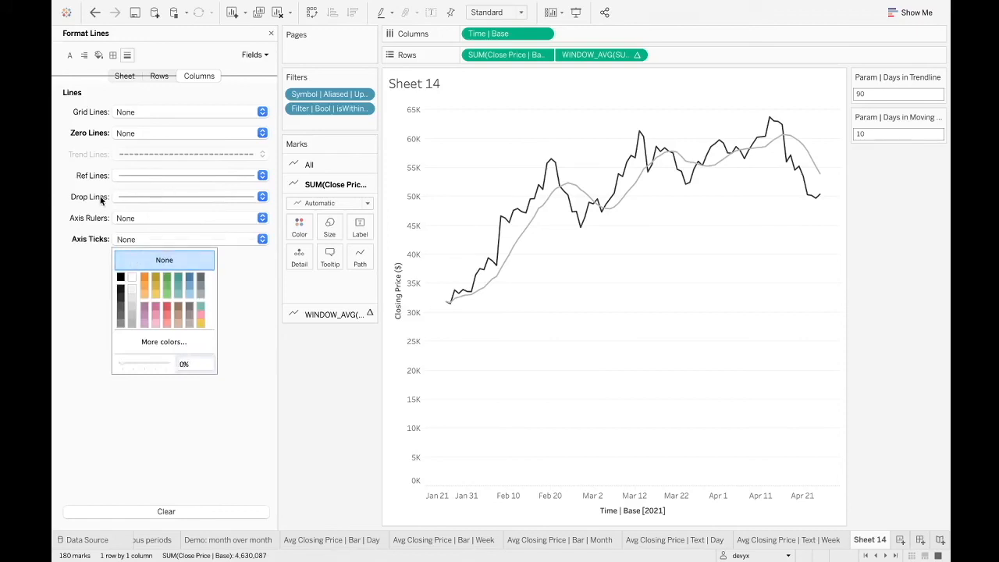
Set the grid lines, zero lines and axis ticks to None in the row line formatting.
click(158, 76)
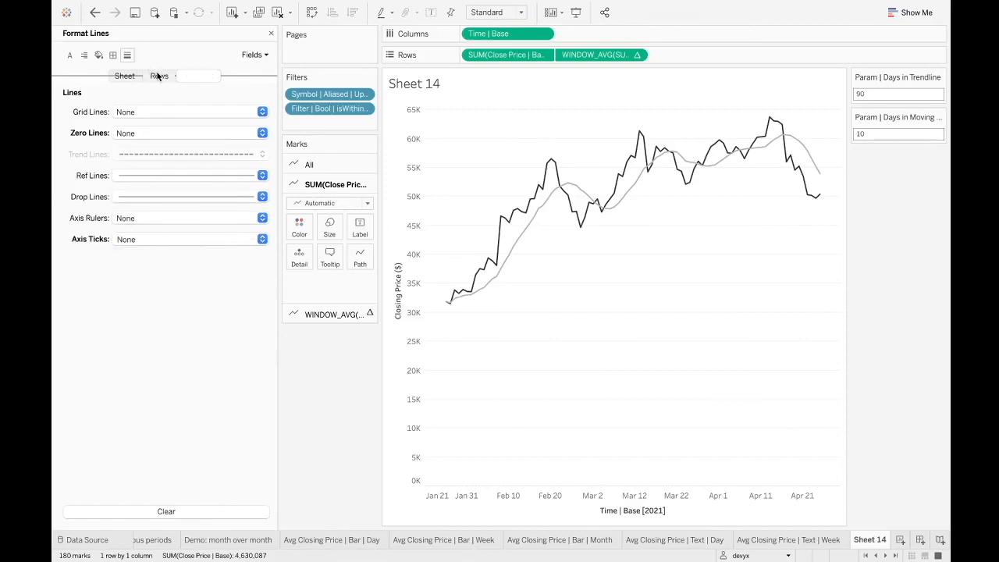
click(151, 114)
click(153, 129)
click(121, 133)
click(121, 153)
click(103, 355)
click(151, 247)
click(156, 259)
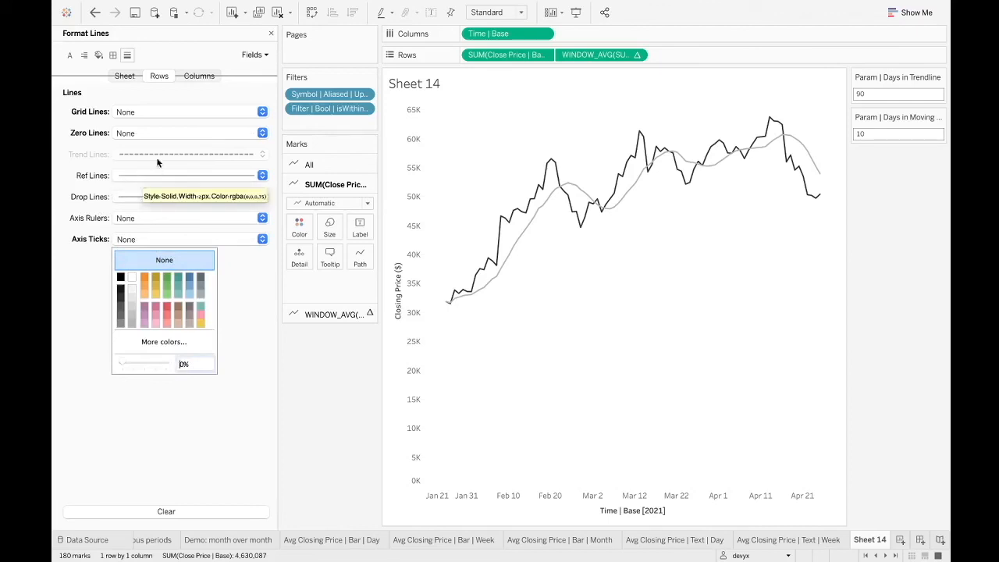
click(312, 373)
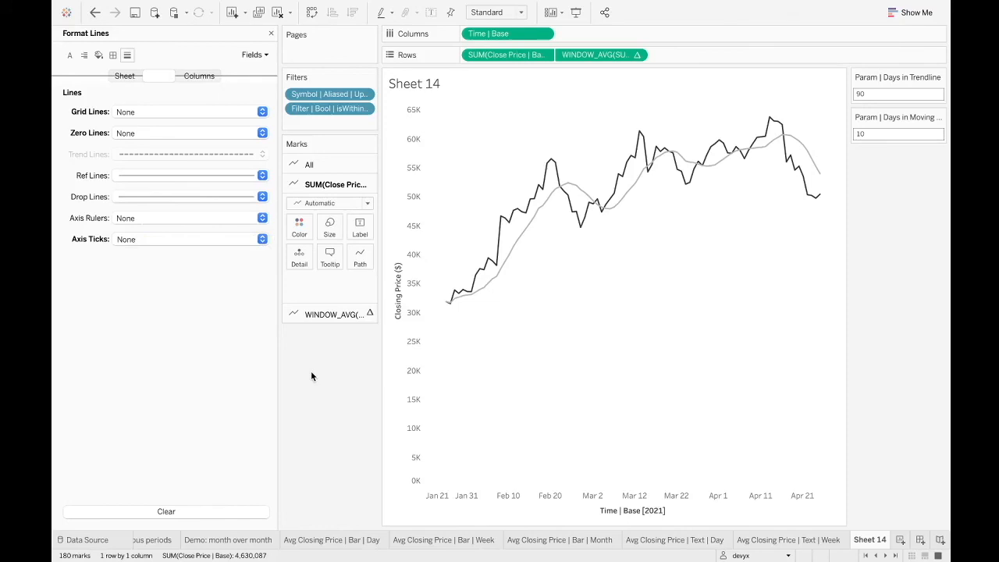
Set the drop lines to None for both the rows and the columns.
click(242, 196)
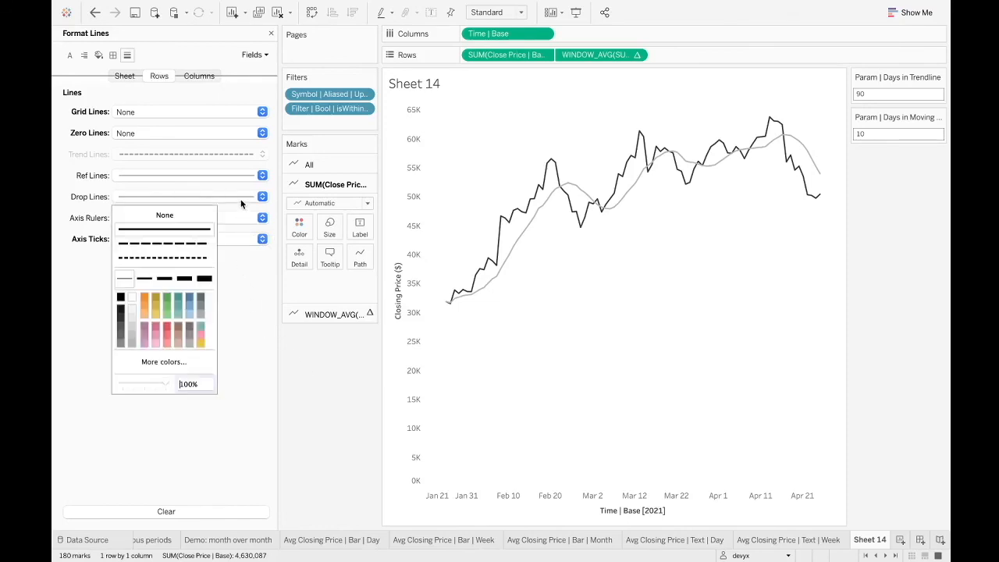
click(165, 215)
click(199, 76)
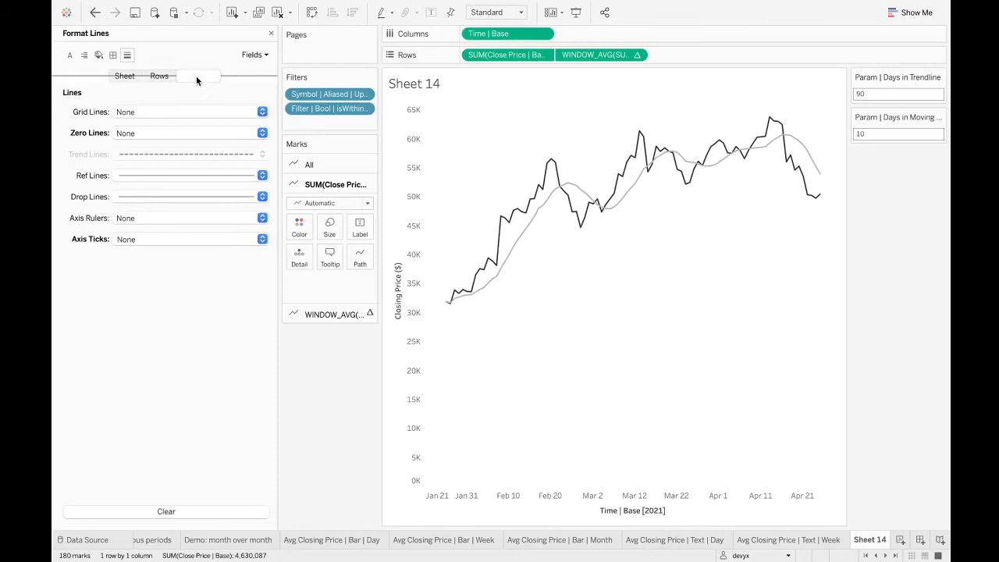
click(134, 198)
click(145, 215)
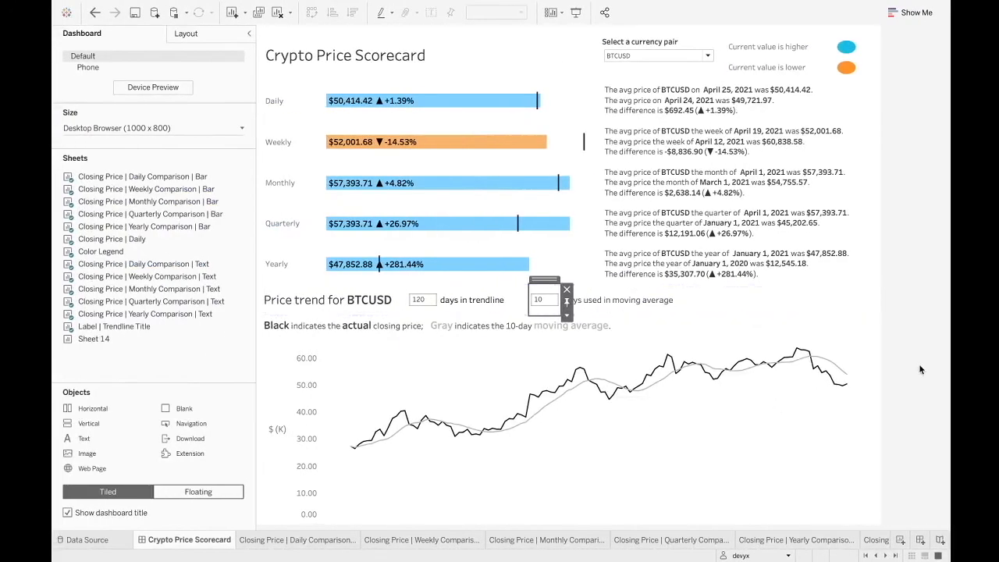
Hide the header of the Time | Base date axis.
click(921, 370)
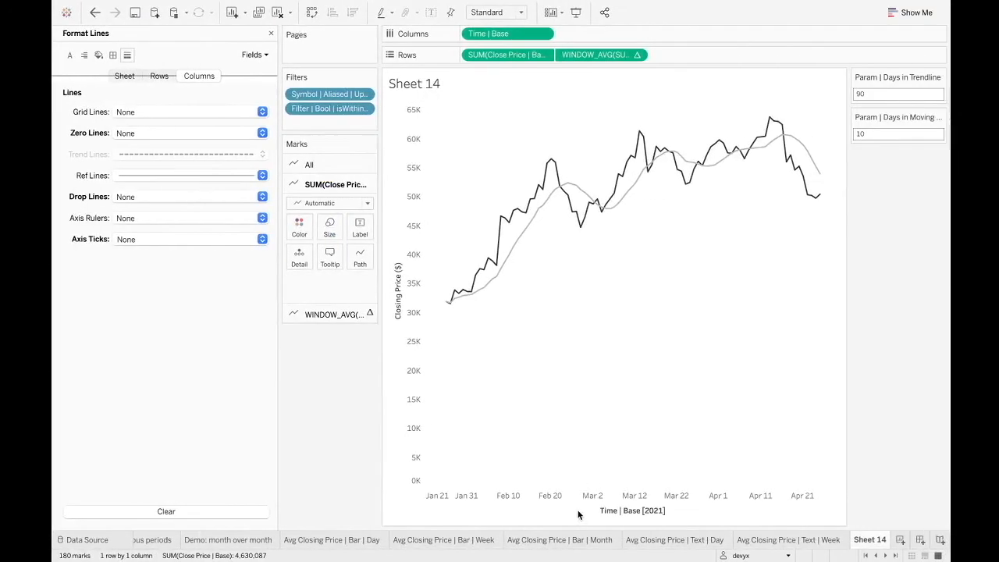
right_click(586, 496)
click(620, 465)
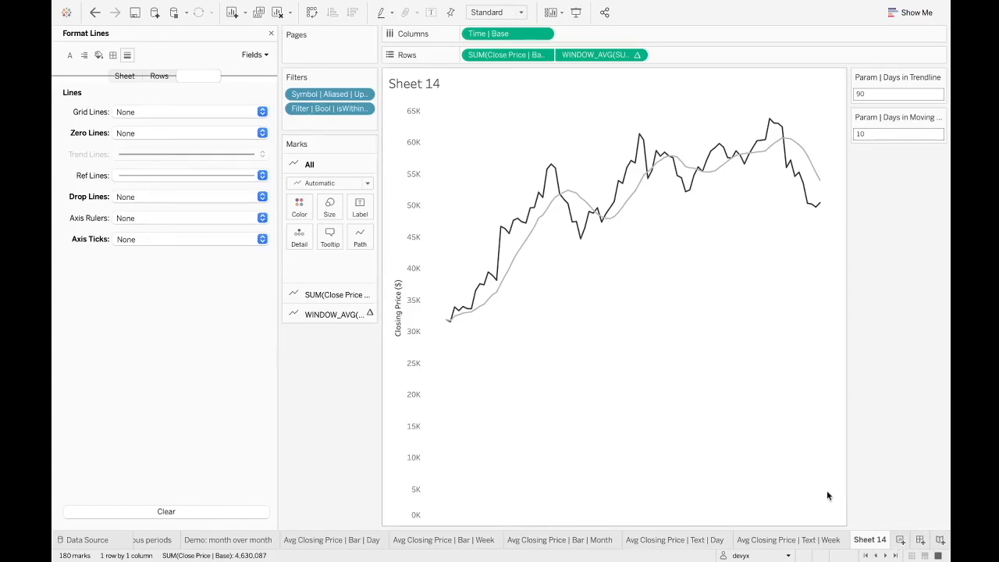
Rename Sheet 14 as Avg Closing Price | Trendline | Day.
double_click(870, 539)
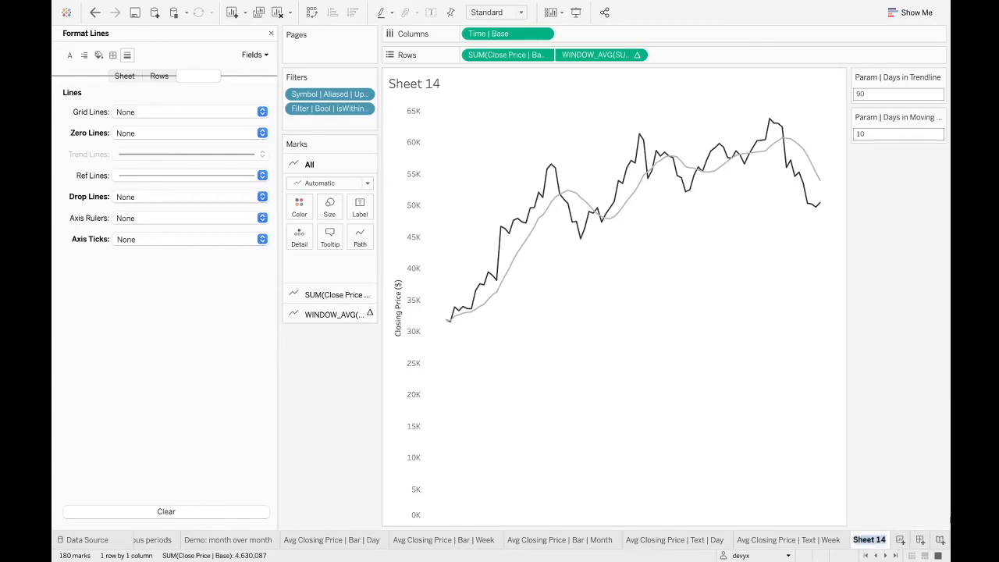
text(Avg Closing Price | Daily | T)
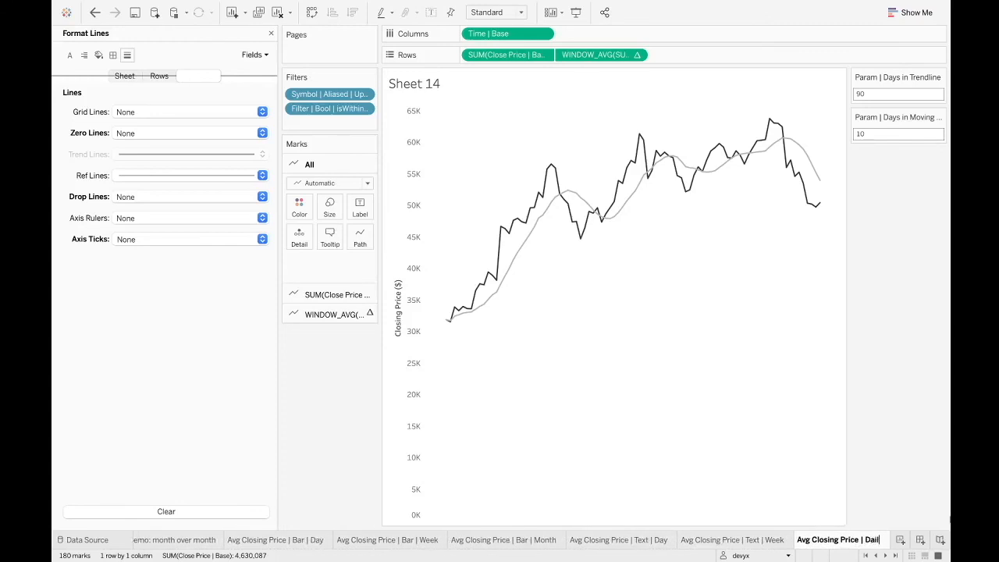
key(BackSpace)
key(BackSpace)
key(BackSpace)
key(BackSpace)
key(BackSpace)
key(BackSpace)
key(BackSpace)
key(BackSpace)
key(BackSpace)
text(Trendline | Day)
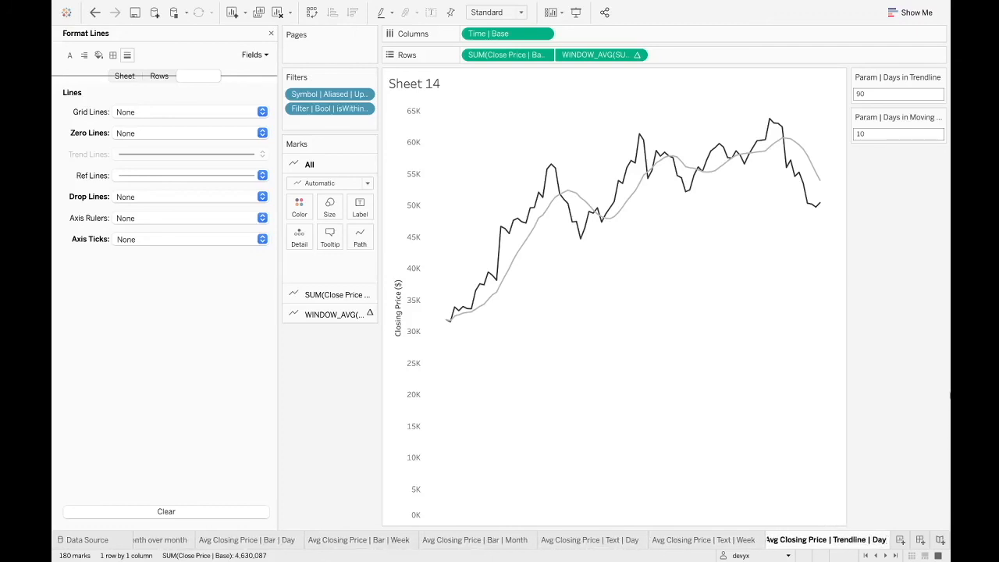
key(Return)
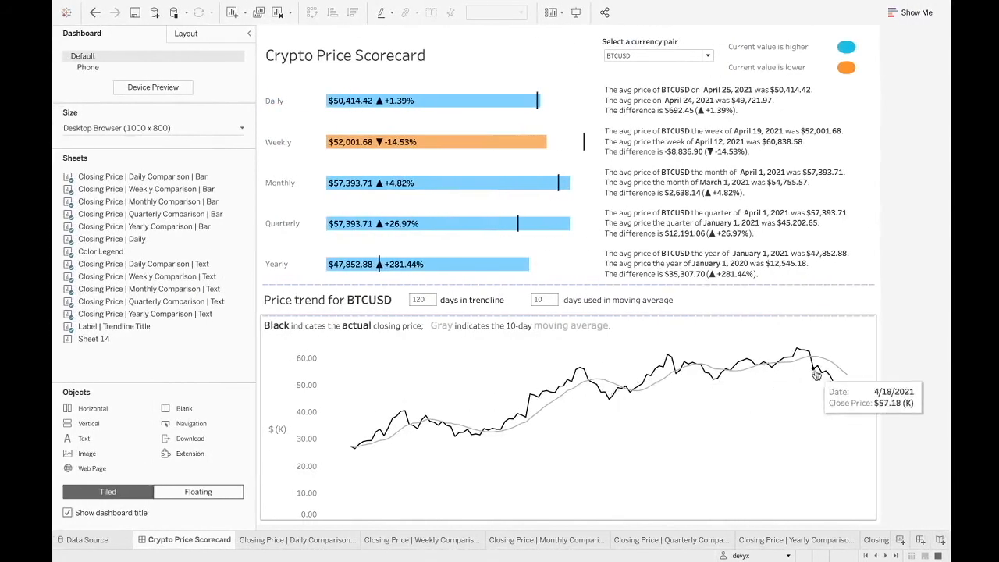
Select the price trend chart on the Crypto Price Scorecard dashboard.
click(786, 432)
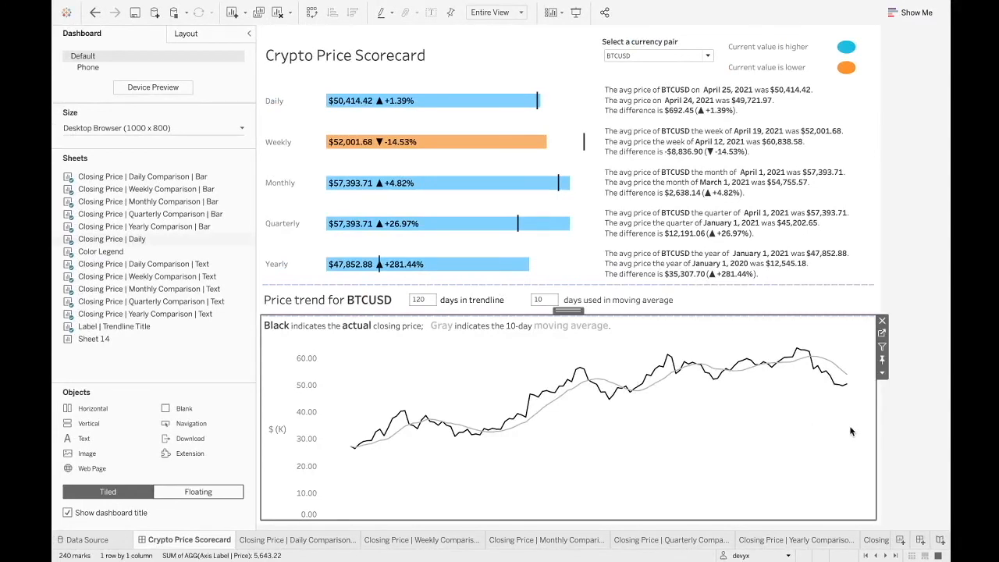
Inspect the container holding the price trend title and its day-count parameters, along with the price trend chart, and leave both deselected.
click(909, 440)
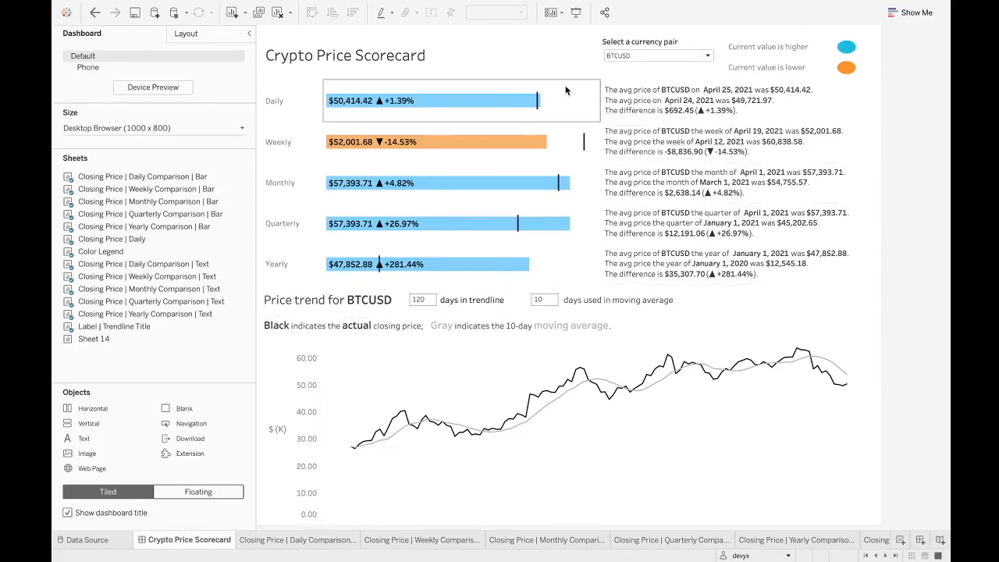
mouse_move(574, 233)
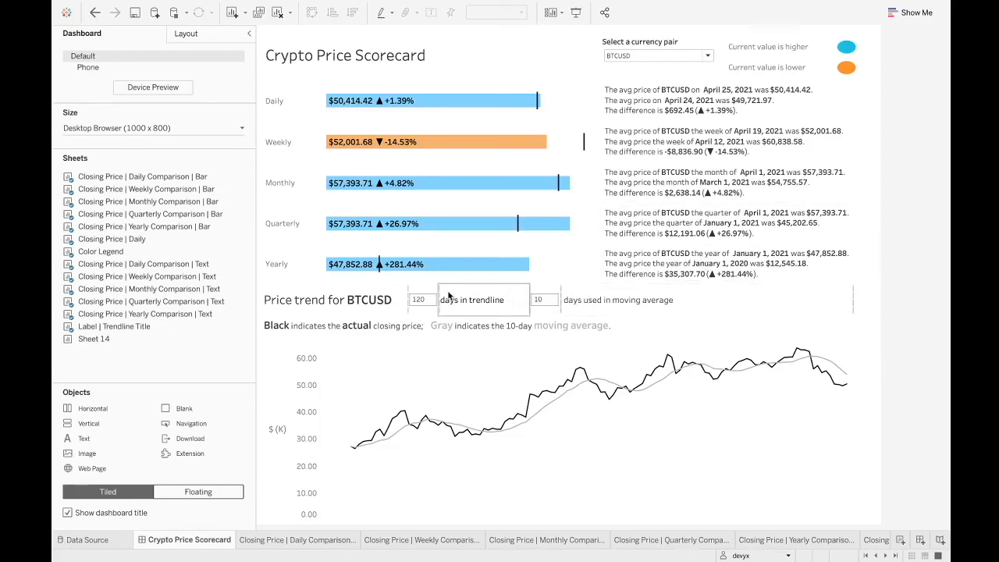
click(507, 299)
double_click(489, 279)
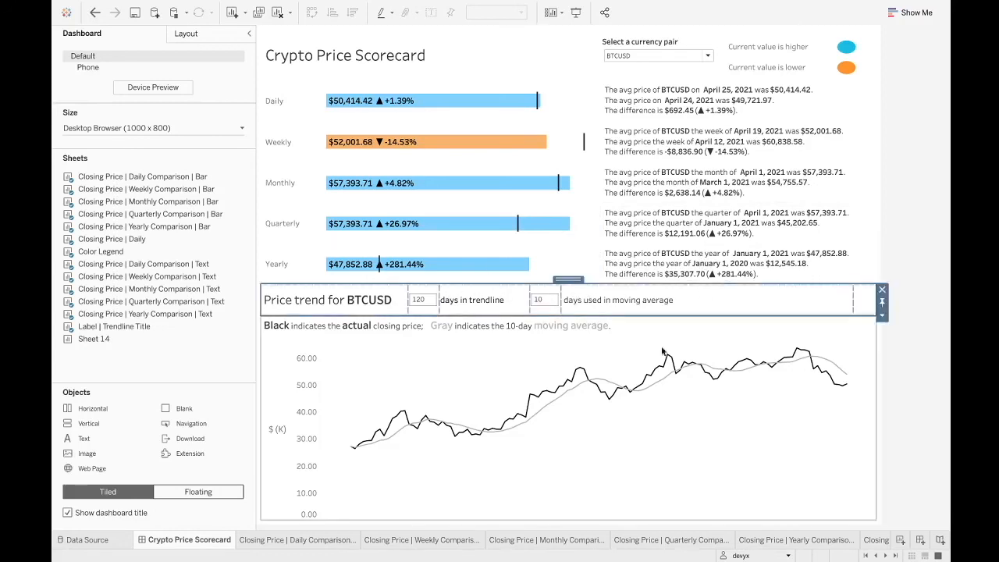
click(824, 428)
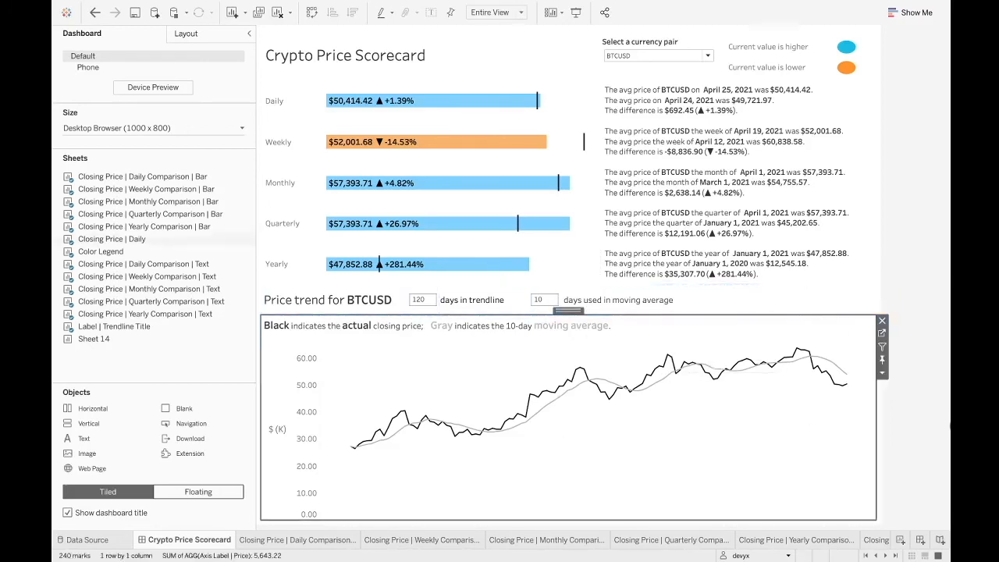
click(929, 427)
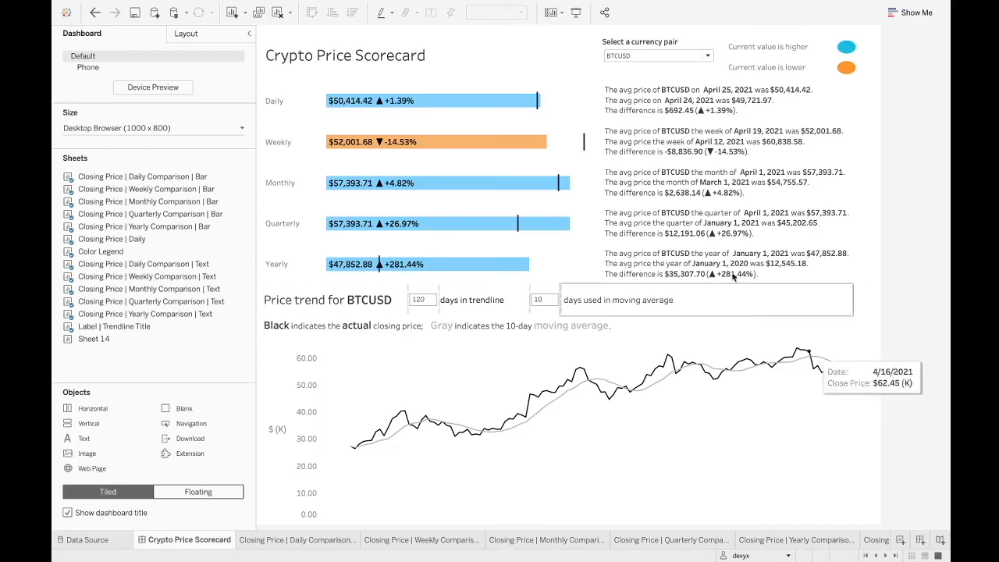
mouse_move(516, 104)
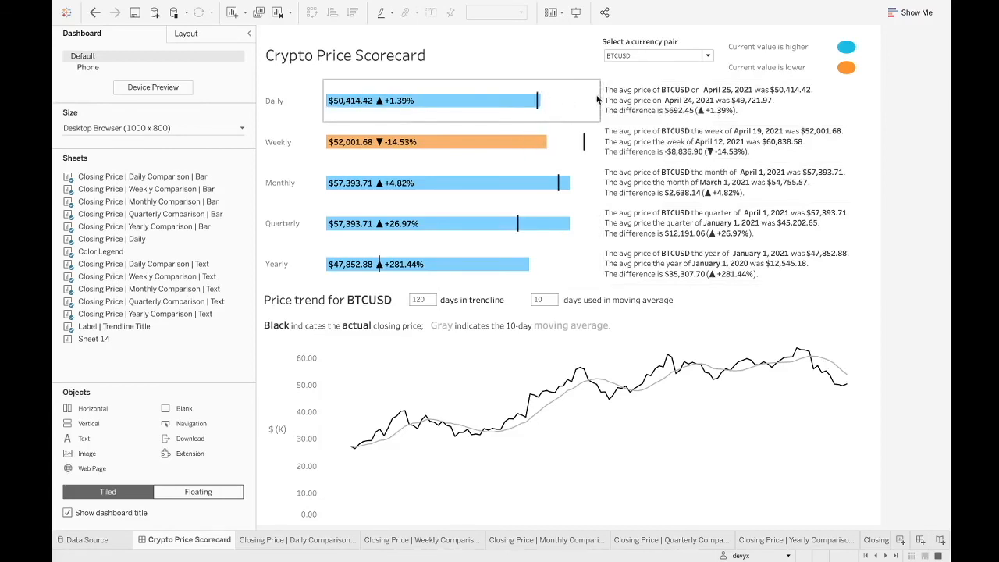